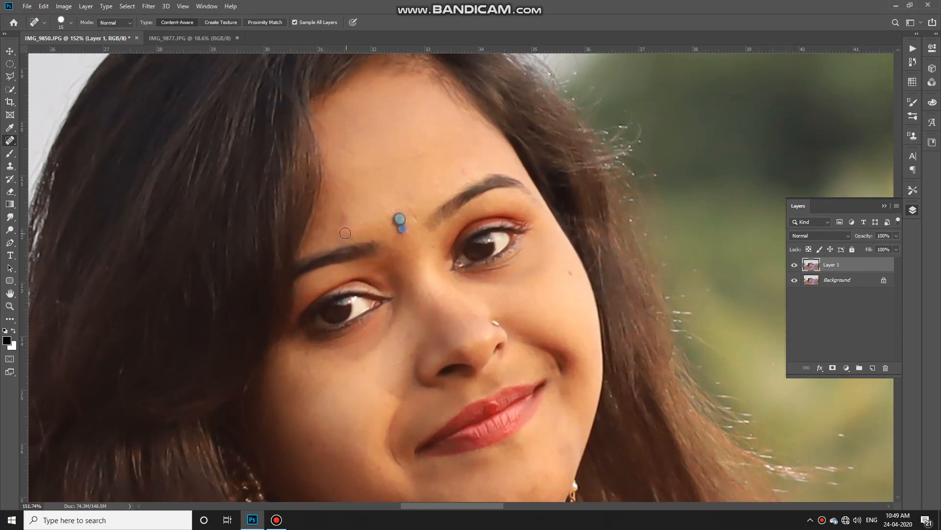
# Step: Remove the small blemishes across the forehead and around the brows with the Spot Healing Brush
pyautogui.click(344, 214)
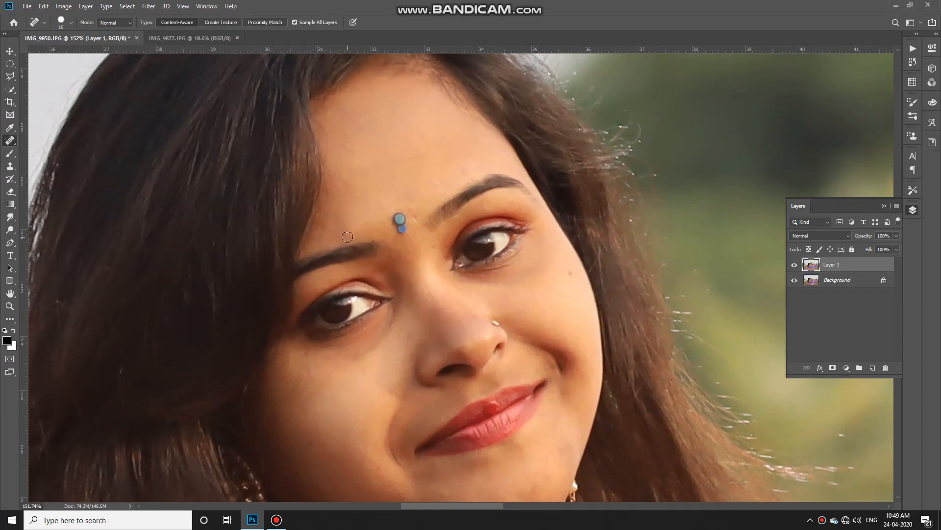
pyautogui.click(326, 225)
pyautogui.click(319, 229)
pyautogui.click(415, 217)
pyautogui.click(385, 205)
pyautogui.moveTo(437, 141)
pyautogui.mouseDown()
pyautogui.moveTo(412, 159)
pyautogui.moveTo(348, 156)
pyautogui.mouseUp()
pyautogui.click(350, 158)
pyautogui.click(323, 124)
# Step: Heal away the dark mole near the face's outer edge and the small spots on the other cheek and the nose
pyautogui.scroll(-1, 569, 293)
pyautogui.click(565, 247)
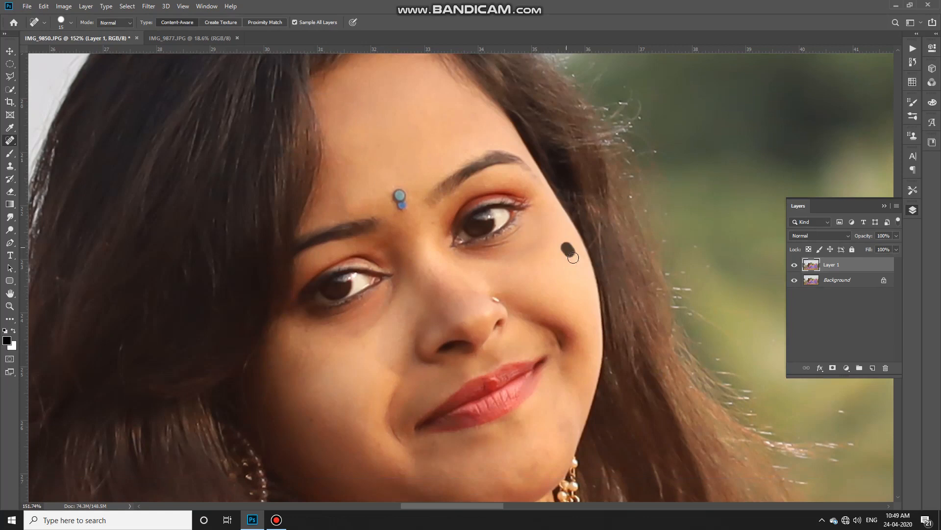
pyautogui.scroll(-1, 580, 315)
pyautogui.click(391, 333)
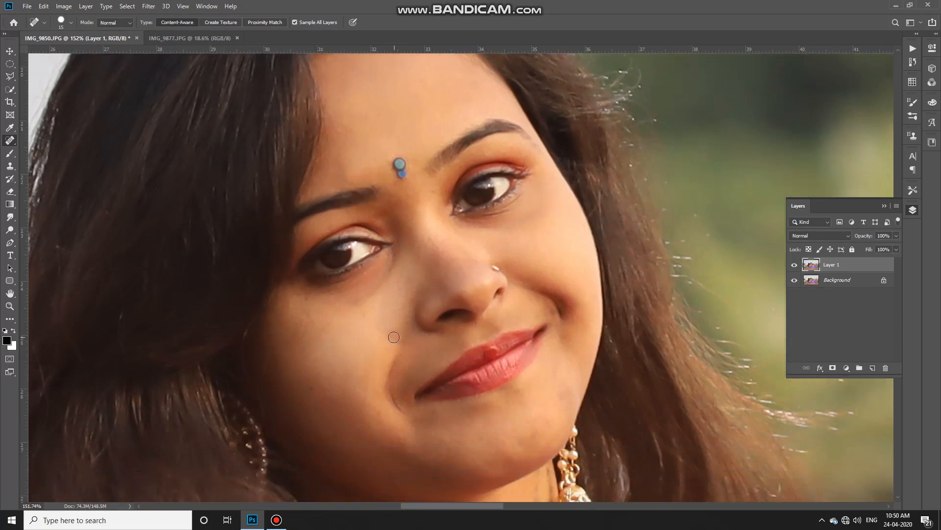
pyautogui.click(365, 316)
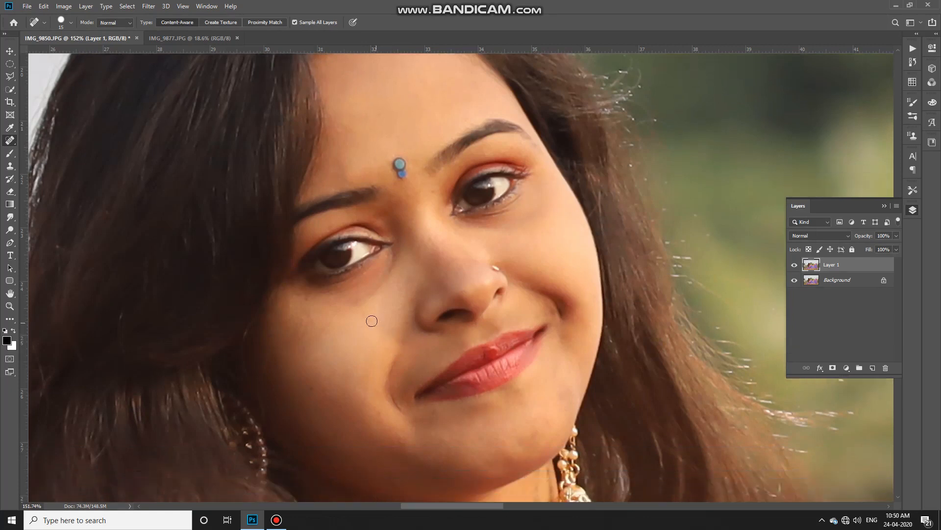
pyautogui.click(311, 386)
pyautogui.click(405, 283)
pyautogui.click(409, 271)
pyautogui.click(399, 306)
pyautogui.click(431, 242)
pyautogui.click(442, 250)
# Step: Heal the remaining skin spots on the chin and along the lower cheek
pyautogui.scroll(-4, 556, 397)
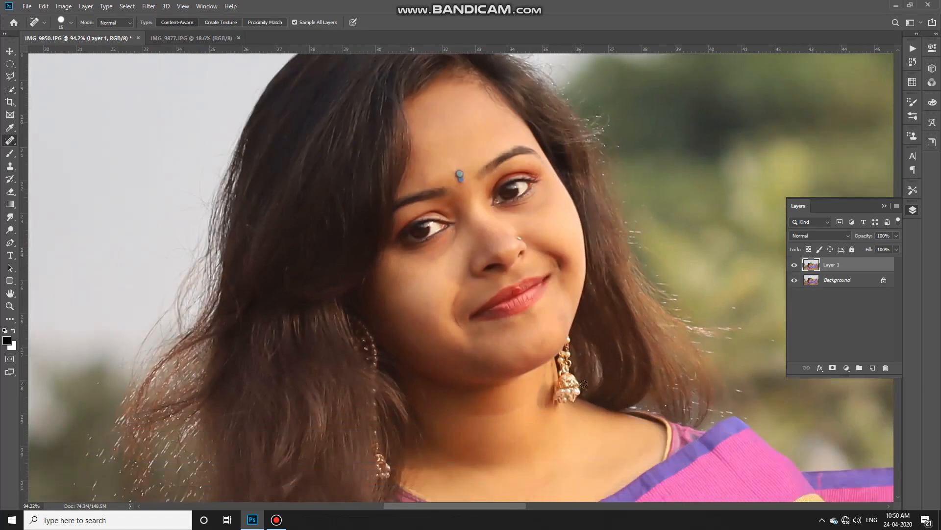
pyautogui.scroll(3, 659, 431)
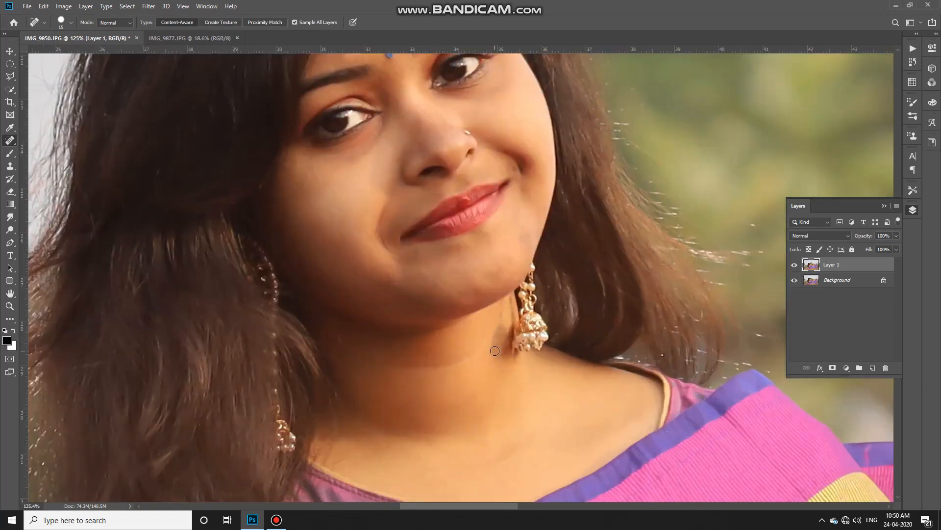
pyautogui.scroll(2, 507, 265)
pyautogui.click(528, 256)
pyautogui.click(515, 253)
pyautogui.click(506, 252)
pyautogui.click(376, 274)
pyautogui.click(360, 250)
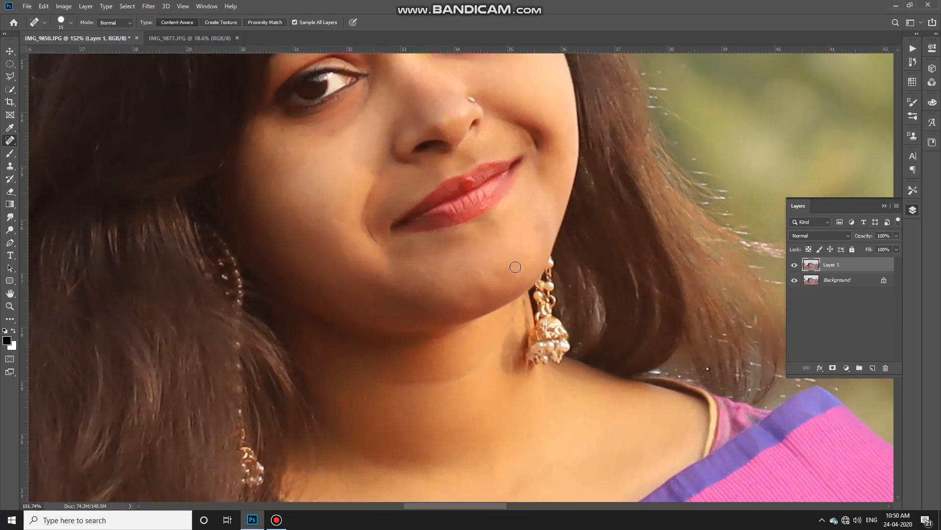
# Step: Duplicate the retouched Layer 1
pyautogui.hotkey('ctrl', '0')
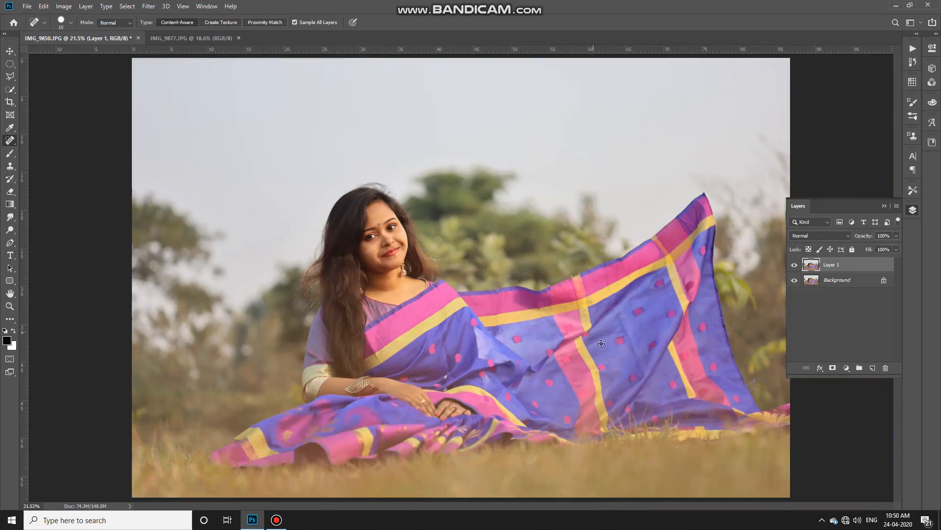
pyautogui.scroll(-2, 600, 359)
pyautogui.scroll(1, 511, 285)
pyautogui.click(9, 51)
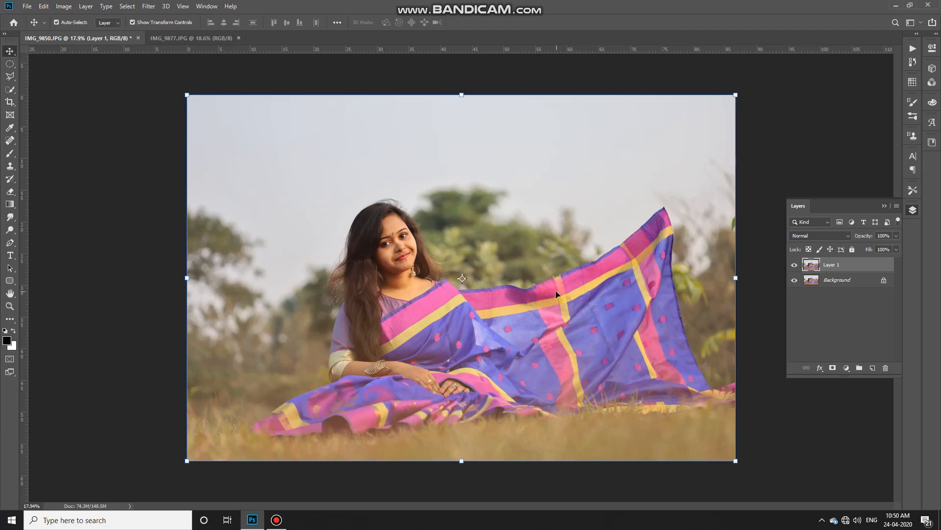
pyautogui.scroll(-2, 553, 287)
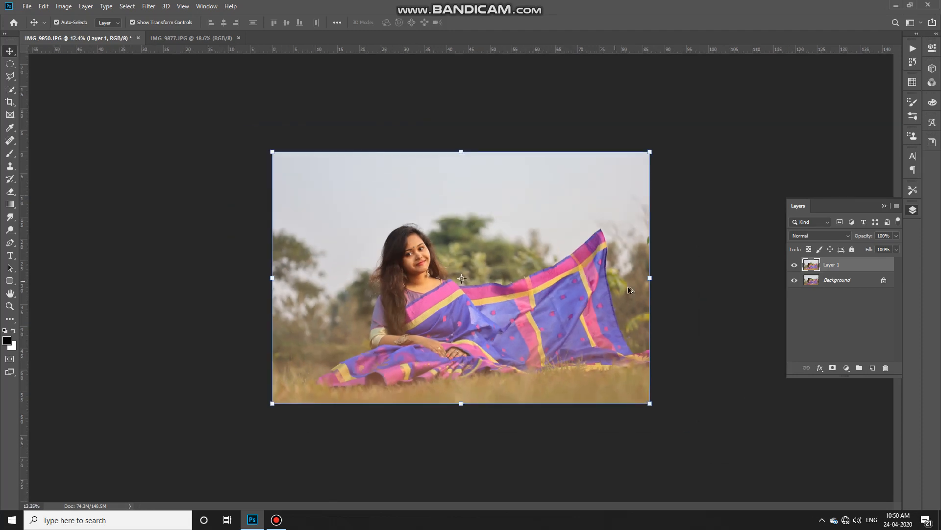
pyautogui.scroll(1, 672, 301)
pyautogui.hotkey('ctrl', 'j')
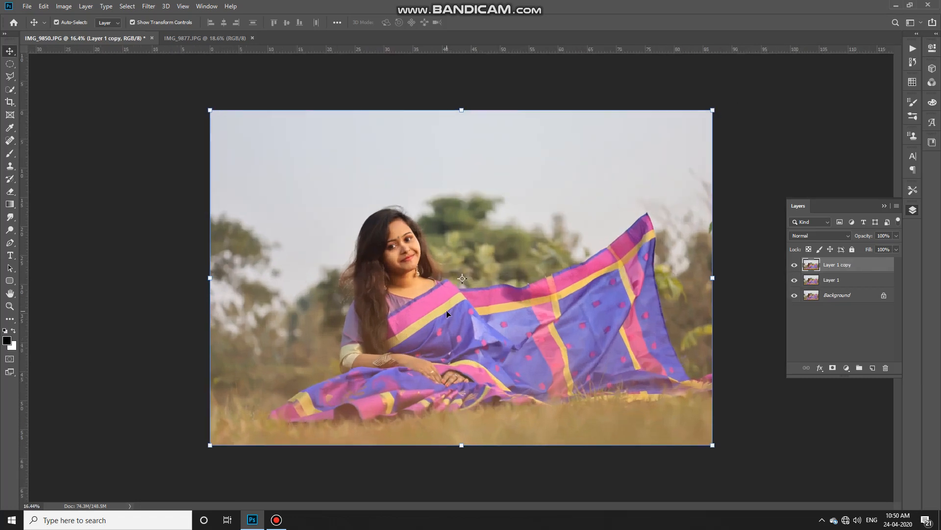
# Step: Open the Camera Raw filter on the duplicated layer and set Highlights to -81 and Contrast to +33
pyautogui.scroll(-2, 553, 286)
pyautogui.scroll(1, 542, 280)
pyautogui.scroll(1, 542, 277)
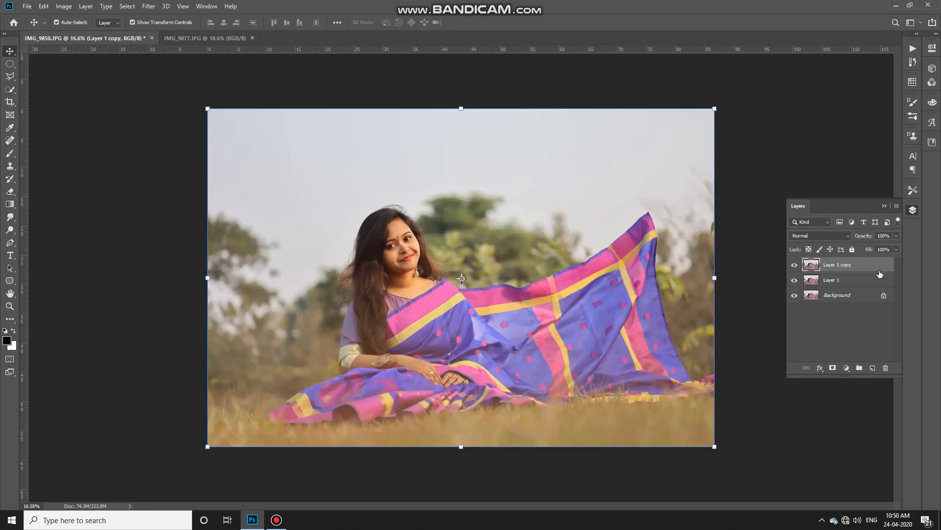
pyautogui.press('ctrl')
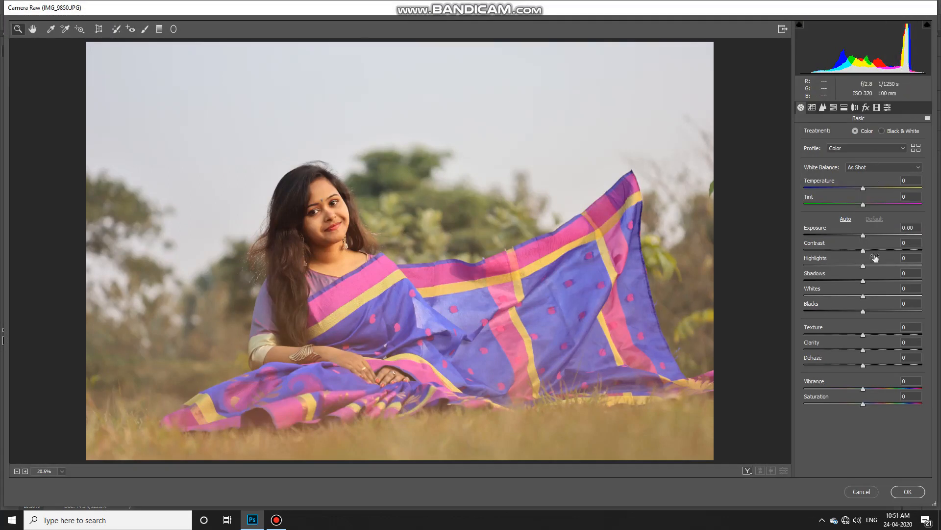
pyautogui.moveTo(864, 267); pyautogui.dragTo(816, 270)
pyautogui.moveTo(863, 250); pyautogui.dragTo(885, 254)
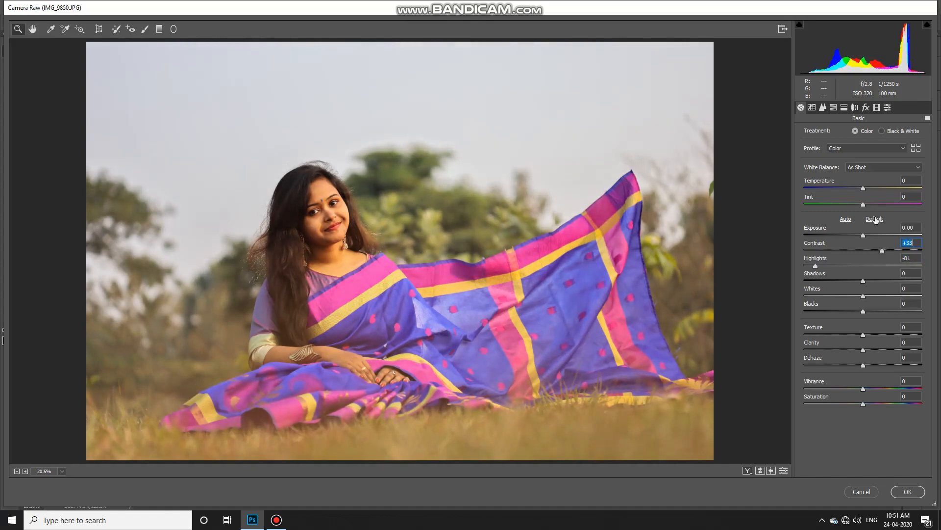
# Step: Try a warmer white balance with Temperature at +6 and reset it to the default
pyautogui.click(864, 187)
pyautogui.moveTo(864, 189)
pyautogui.mouseDown()
pyautogui.moveTo(881, 188)
pyautogui.moveTo(858, 193)
pyautogui.moveTo(866, 193)
pyautogui.mouseUp()
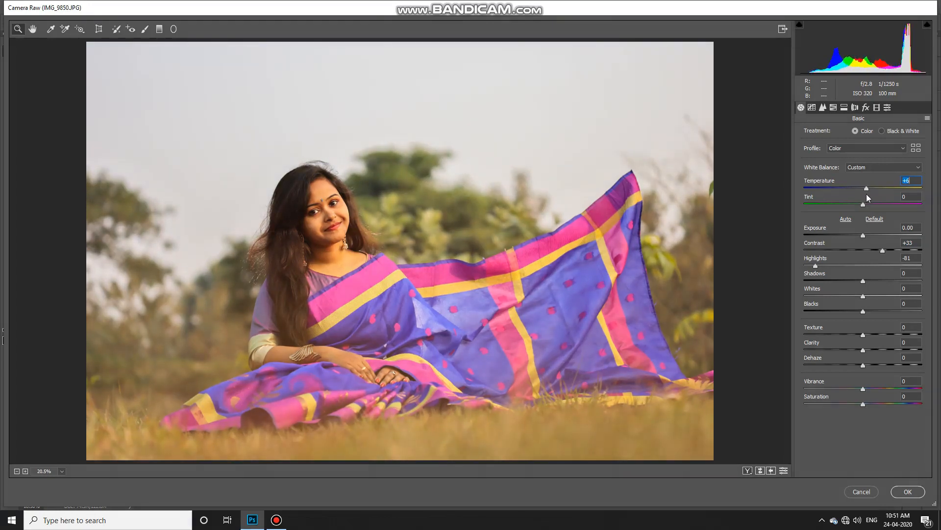
pyautogui.doubleClick(867, 204)
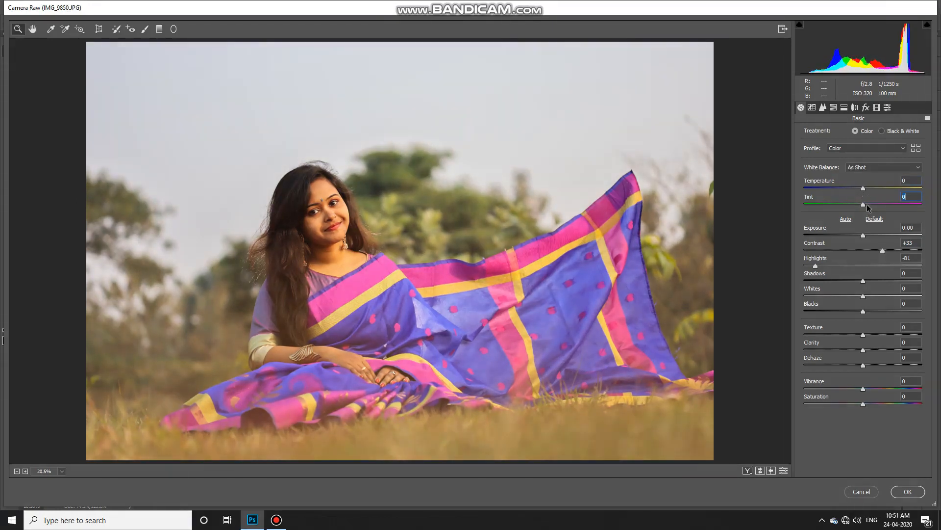
# Step: Set Shadows to +11, Whites to -11 and Blacks to -11
pyautogui.moveTo(864, 282); pyautogui.dragTo(856, 301)
pyautogui.doubleClick(855, 300)
pyautogui.click(856, 309)
pyautogui.press('Up')
pyautogui.press('Up')
pyautogui.press('Up')
pyautogui.press('Up')
pyautogui.press('Up')
pyautogui.press('Up')
pyautogui.press('Up')
pyautogui.press('Up')
pyautogui.press('Up')
pyautogui.press('Up')
pyautogui.press('Up')
pyautogui.press('Up')
pyautogui.press('Up')
pyautogui.press('Up')
pyautogui.press('Up')
pyautogui.press('Up')
pyautogui.press('Up')
pyautogui.press('Up')
pyautogui.press('Up')
pyautogui.press('Up')
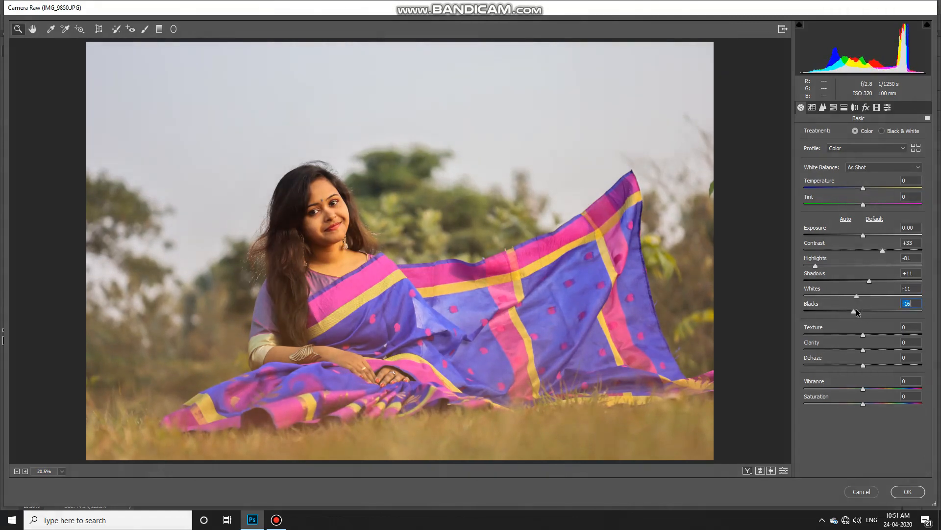
pyautogui.click(853, 311)
# Step: Set Texture to +4, Clarity to +10 and Dehaze to +11, and raise Vibrance to +28 and Saturation to +18
pyautogui.moveTo(864, 336); pyautogui.dragTo(869, 371)
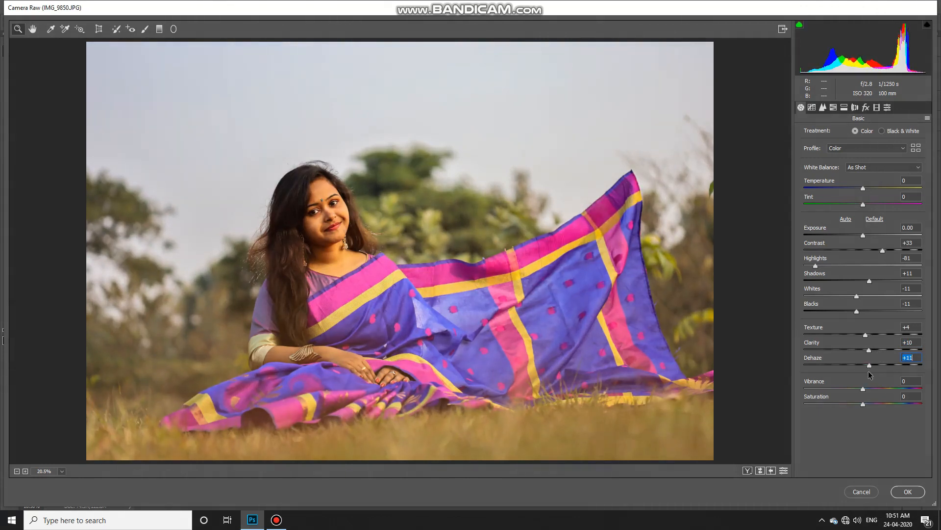
pyautogui.moveTo(864, 391)
pyautogui.mouseDown()
pyautogui.moveTo(889, 397)
pyautogui.moveTo(875, 393)
pyautogui.mouseUp()
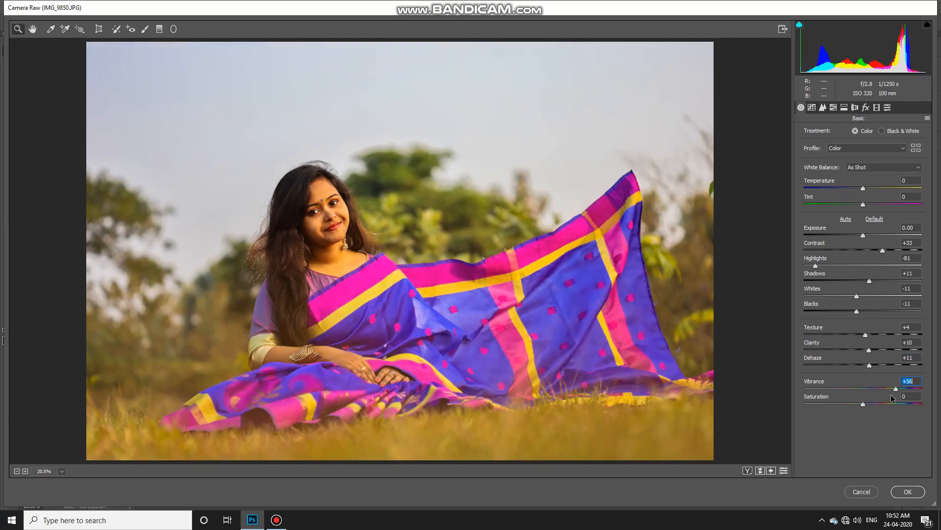
pyautogui.moveTo(882, 397)
pyautogui.mouseDown()
pyautogui.moveTo(883, 410)
pyautogui.moveTo(872, 407)
pyautogui.mouseUp()
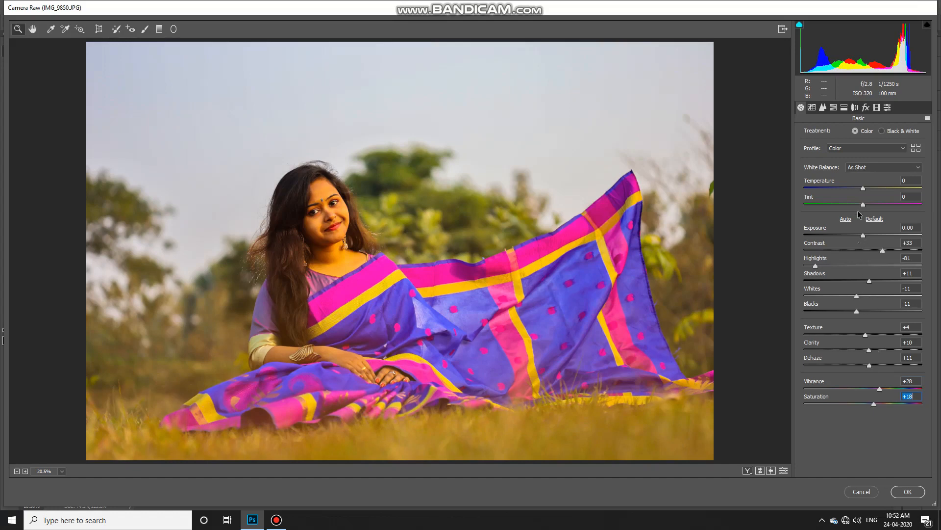
# Step: Cool the Temperature to -13, and try an Exposure of +0.30 before resetting it to 0
pyautogui.moveTo(864, 188); pyautogui.dragTo(852, 196)
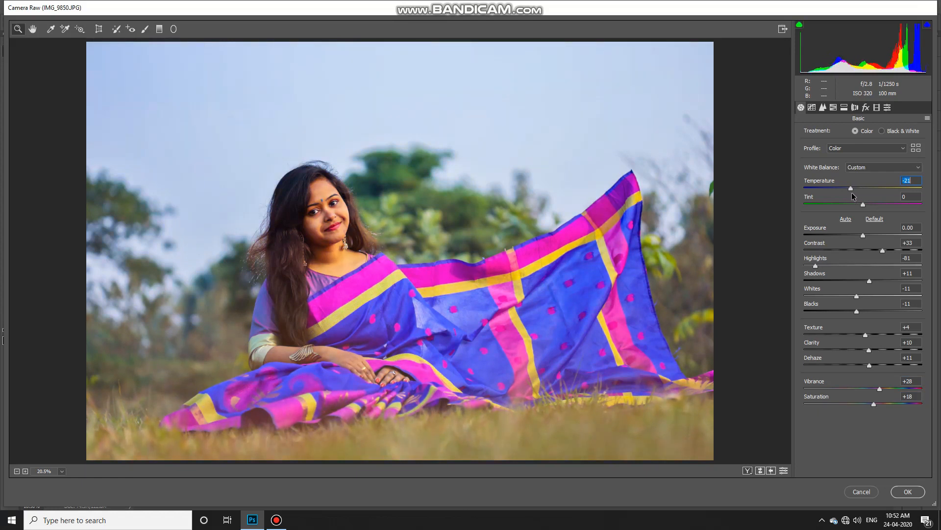
pyautogui.moveTo(855, 193); pyautogui.dragTo(857, 194)
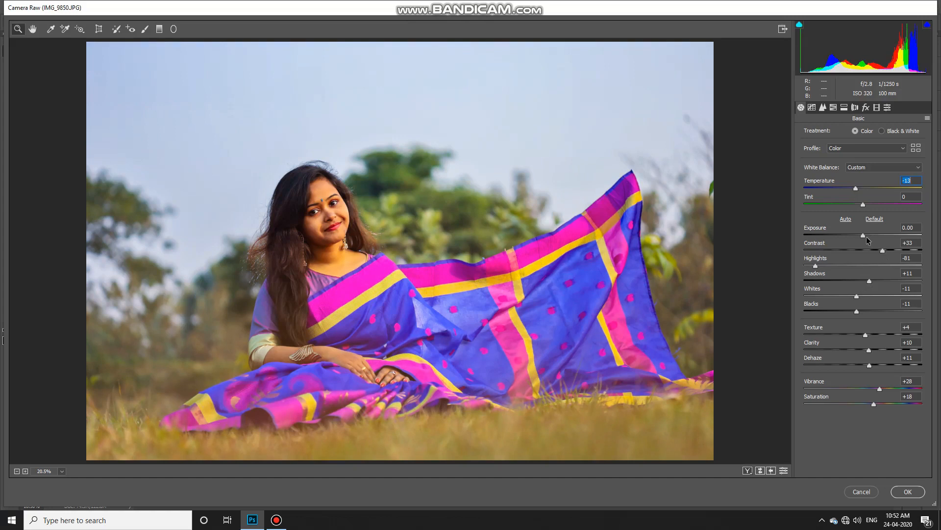
pyautogui.moveTo(864, 236); pyautogui.dragTo(866, 234)
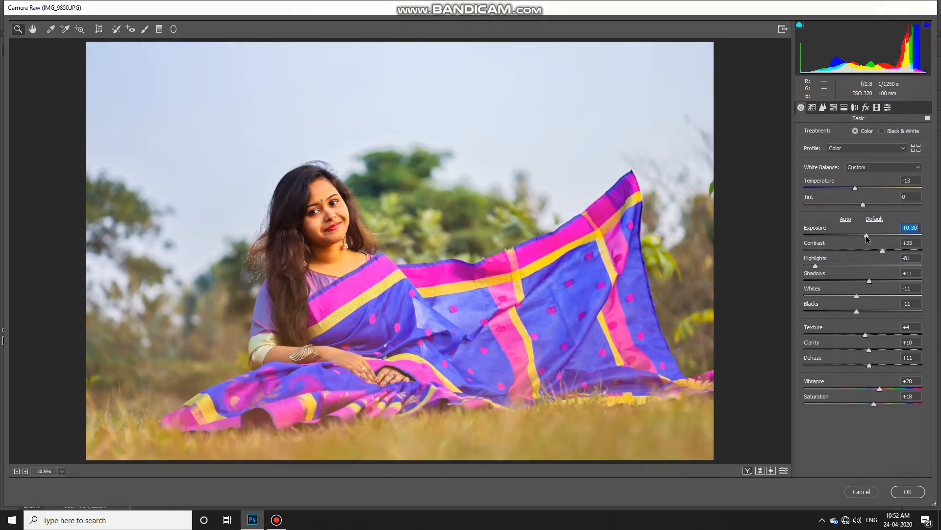
pyautogui.doubleClick(866, 236)
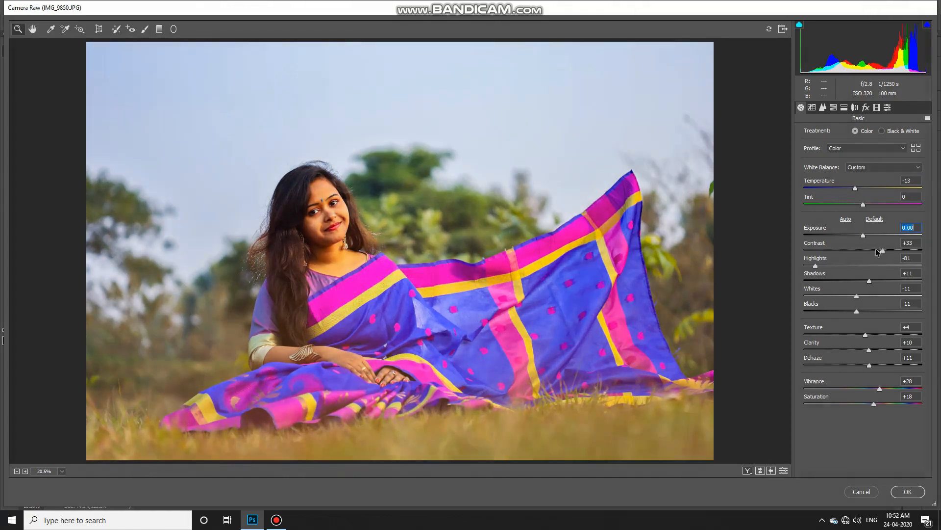
# Step: Lower Whites to -28 and Highlights to -90, and cool the Temperature to -23
pyautogui.moveTo(857, 294)
pyautogui.mouseDown()
pyautogui.moveTo(836, 296)
pyautogui.moveTo(847, 299)
pyautogui.mouseUp()
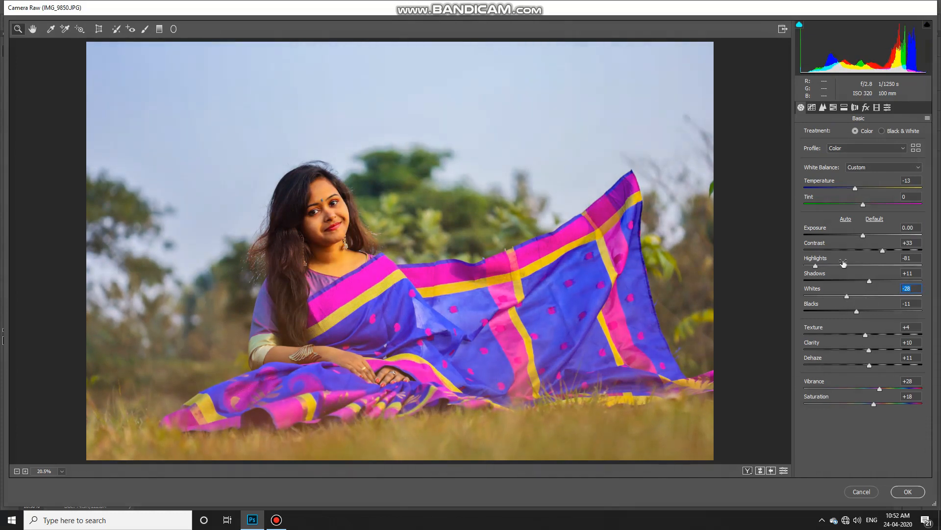
pyautogui.moveTo(819, 265); pyautogui.dragTo(810, 266)
pyautogui.moveTo(857, 187); pyautogui.dragTo(850, 188)
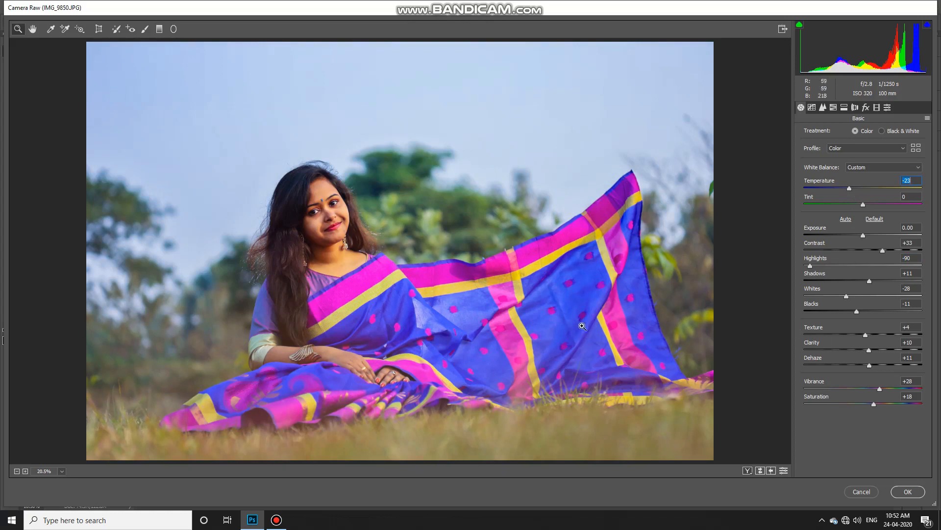
# Step: Compare the photo before and after the adjustments in the different split views and return to the single view
pyautogui.click(747, 470)
pyautogui.click(748, 470)
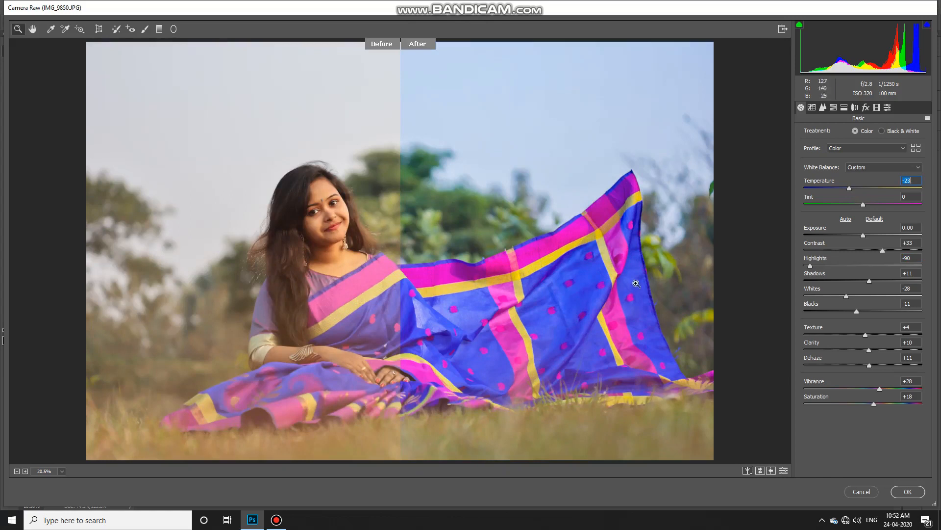
pyautogui.click(748, 472)
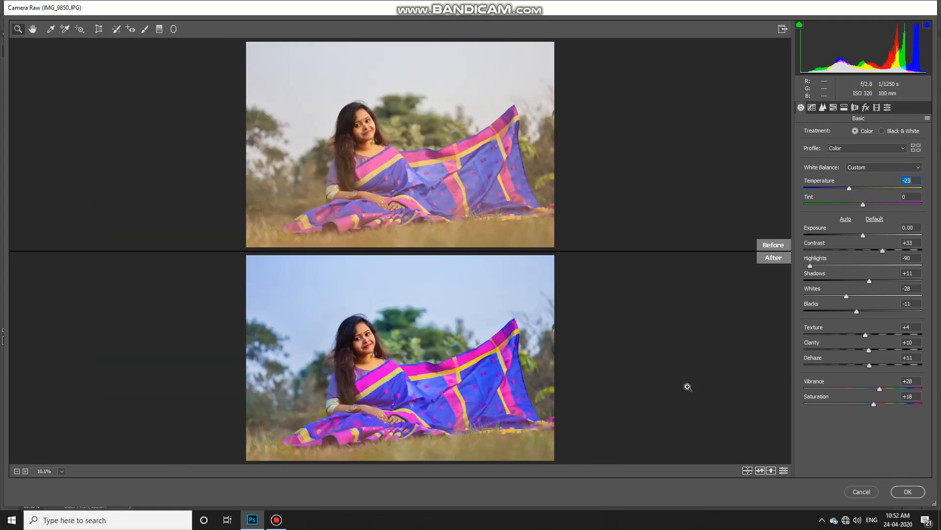
pyautogui.click(747, 470)
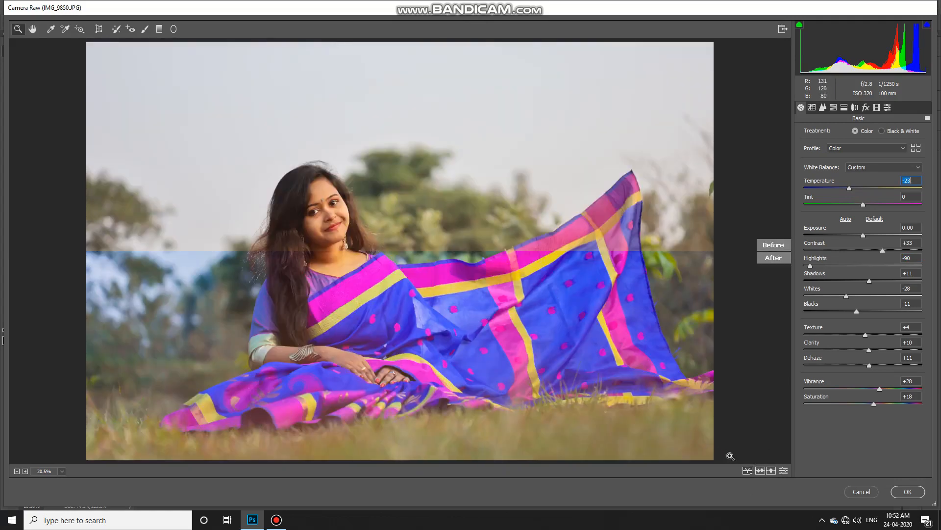
pyautogui.click(748, 471)
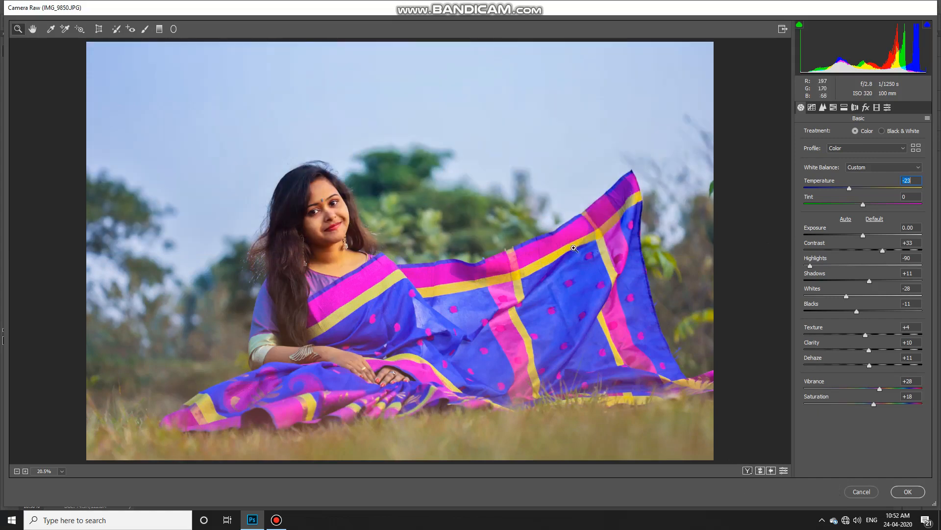
# Step: Raise Shadows to +40 to brighten the dark areas of the photo
pyautogui.moveTo(869, 282)
pyautogui.mouseDown()
pyautogui.moveTo(883, 281)
pyautogui.moveTo(859, 281)
pyautogui.mouseUp()
pyautogui.moveTo(891, 279)
pyautogui.mouseDown()
pyautogui.moveTo(914, 276)
pyautogui.moveTo(870, 279)
pyautogui.moveTo(887, 281)
pyautogui.mouseUp()
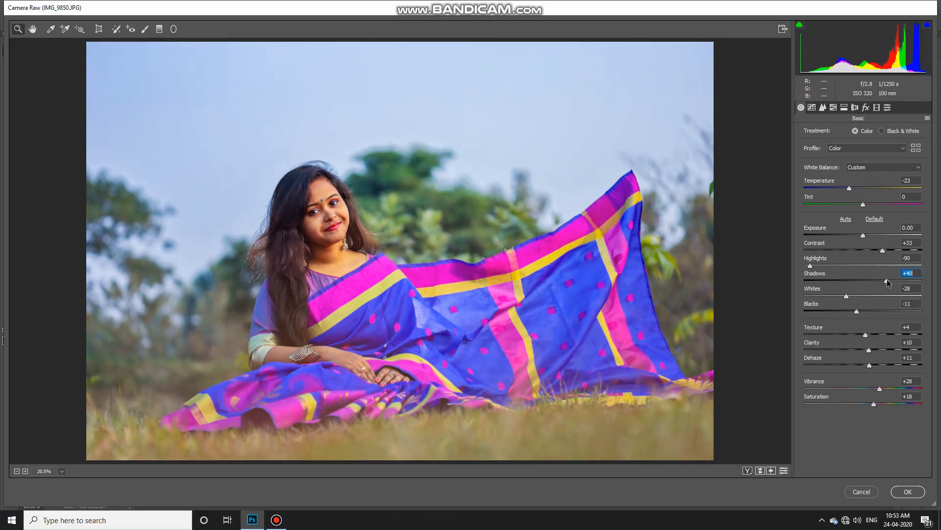
# Step: Set the sharpening Amount to 12 and Radius to 1.1 in the Detail settings
pyautogui.click(824, 108)
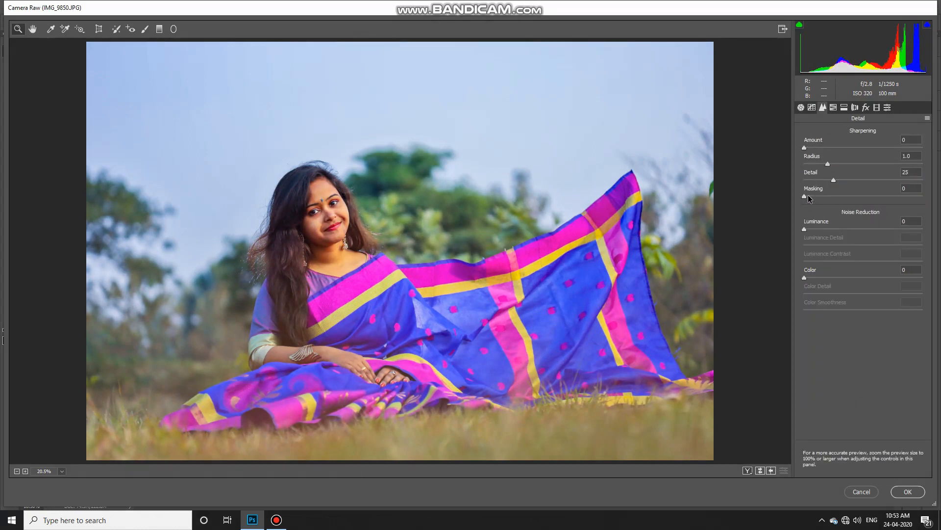
pyautogui.moveTo(805, 148); pyautogui.dragTo(833, 168)
pyautogui.click(829, 165)
pyautogui.press('Up')
pyautogui.press('Up')
pyautogui.press('Up')
pyautogui.press('Up')
pyautogui.press('Up')
pyautogui.press('Up')
pyautogui.press('Up')
# Step: Set the sharpening Detail to 22 and limit it to the edges with Masking at 72
pyautogui.click(832, 180)
pyautogui.write('0')
pyautogui.hotkey('shift', 'Up')
pyautogui.hotkey('shift', 'Up')
pyautogui.hotkey('shift', 'Up')
pyautogui.hotkey('shift', 'Up')
pyautogui.hotkey('shift', 'Up')
pyautogui.hotkey('shift', 'Up')
pyautogui.moveTo(804, 197); pyautogui.dragTo(874, 198)
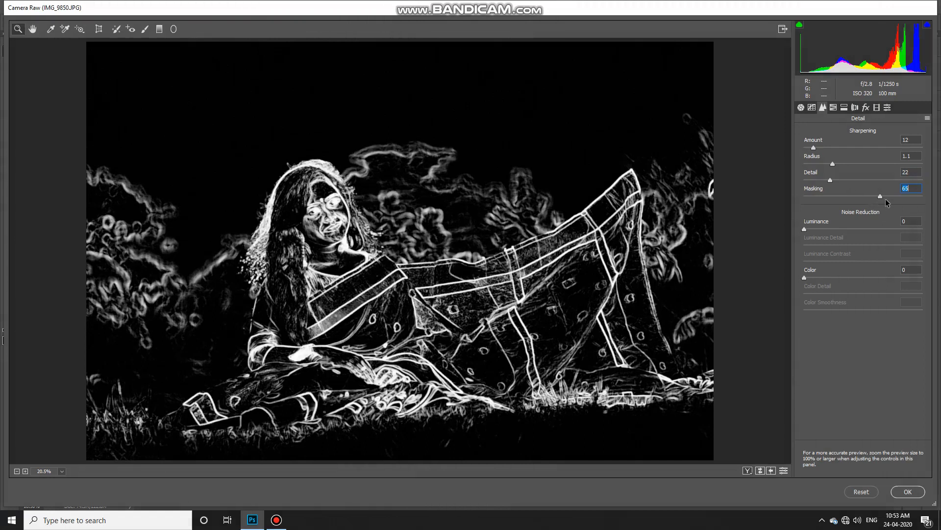
pyautogui.moveTo(886, 198); pyautogui.dragTo(888, 199)
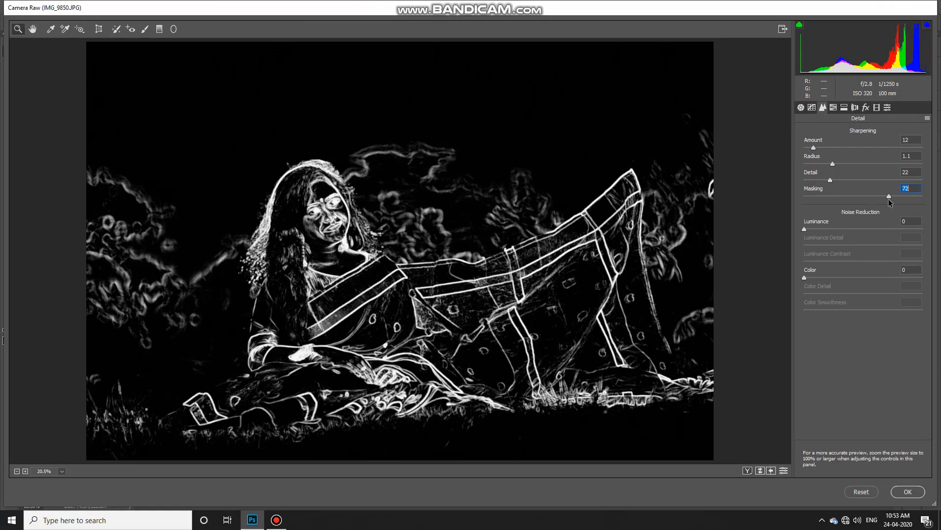
pyautogui.moveTo(889, 198); pyautogui.dragTo(889, 198)
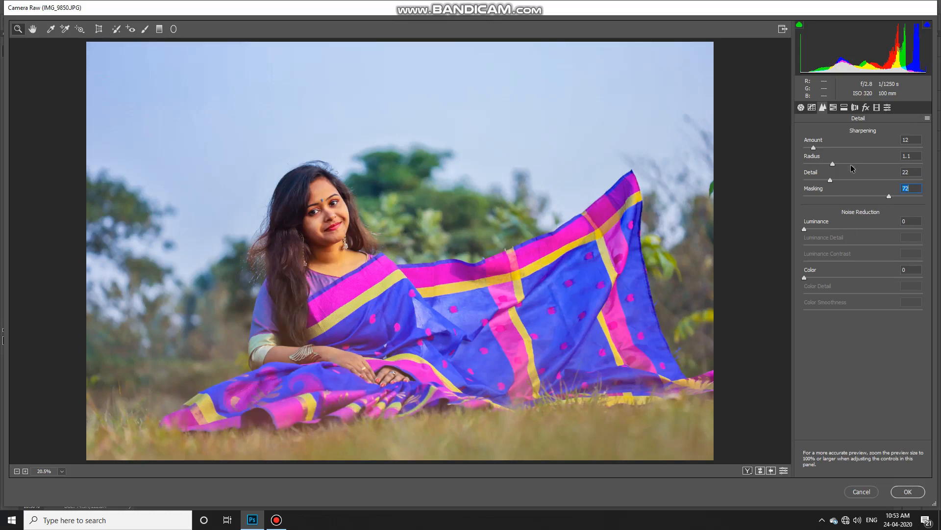
# Step: Set the HSL Saturation to Reds -7, Oranges -23, Yellows -10, Greens +27, Aquas +52, Blues +39 and Purples +17
pyautogui.click(844, 107)
pyautogui.click(833, 107)
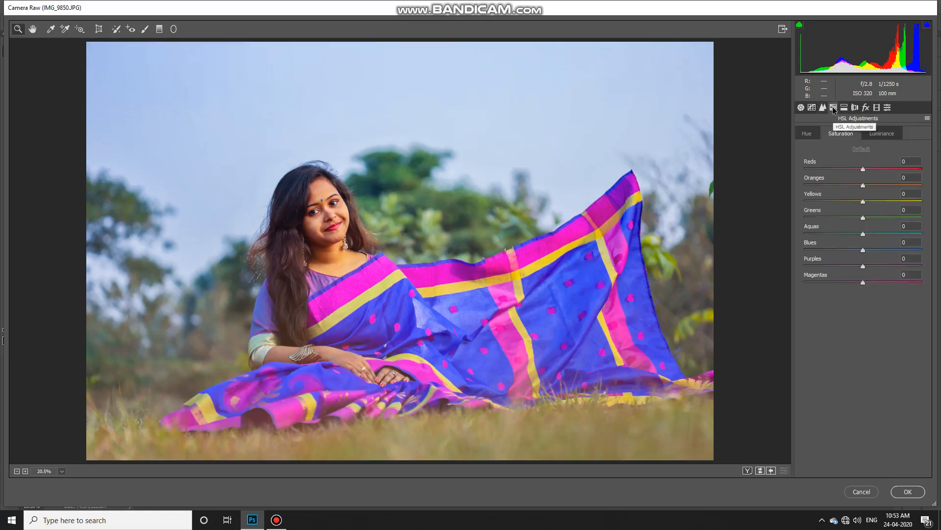
pyautogui.moveTo(865, 184)
pyautogui.mouseDown()
pyautogui.moveTo(835, 186)
pyautogui.moveTo(858, 199)
pyautogui.moveTo(863, 168)
pyautogui.moveTo(876, 168)
pyautogui.moveTo(860, 169)
pyautogui.mouseUp()
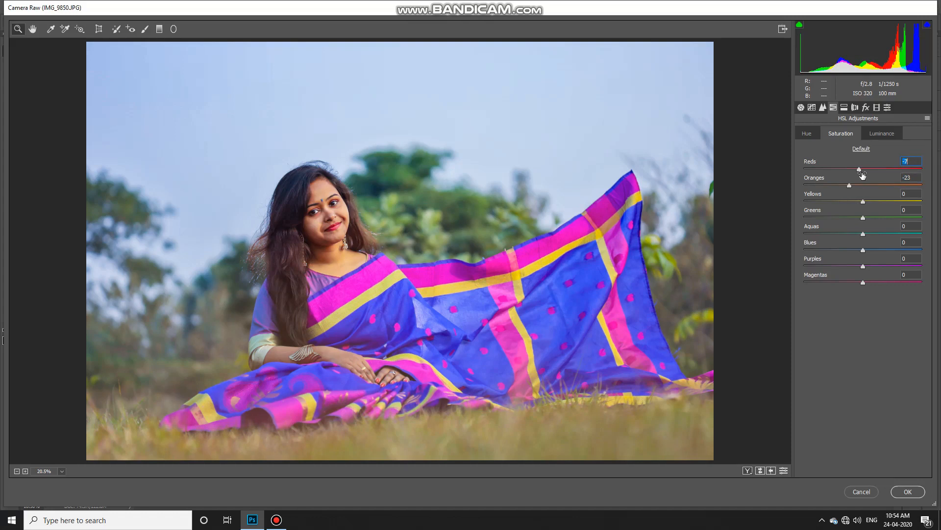
pyautogui.moveTo(863, 201)
pyautogui.mouseDown()
pyautogui.moveTo(847, 200)
pyautogui.moveTo(855, 204)
pyautogui.mouseUp()
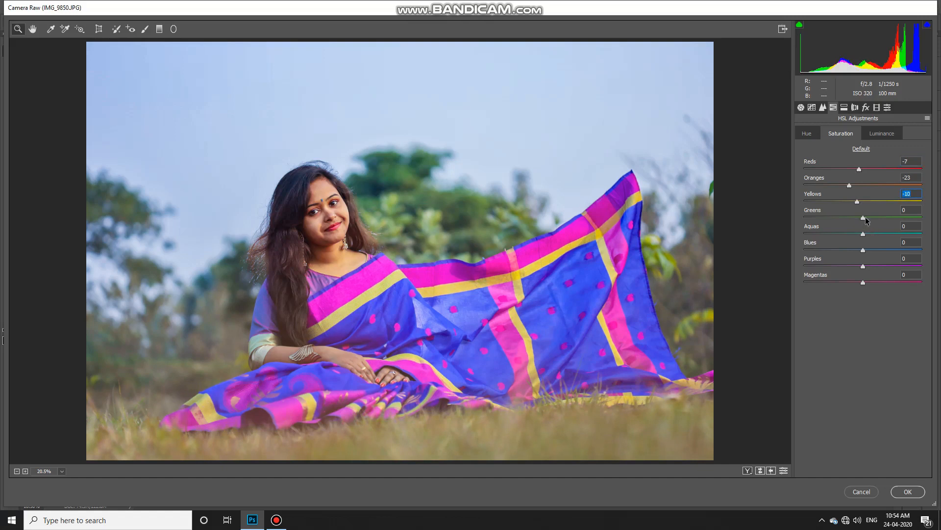
pyautogui.moveTo(864, 218); pyautogui.dragTo(876, 266)
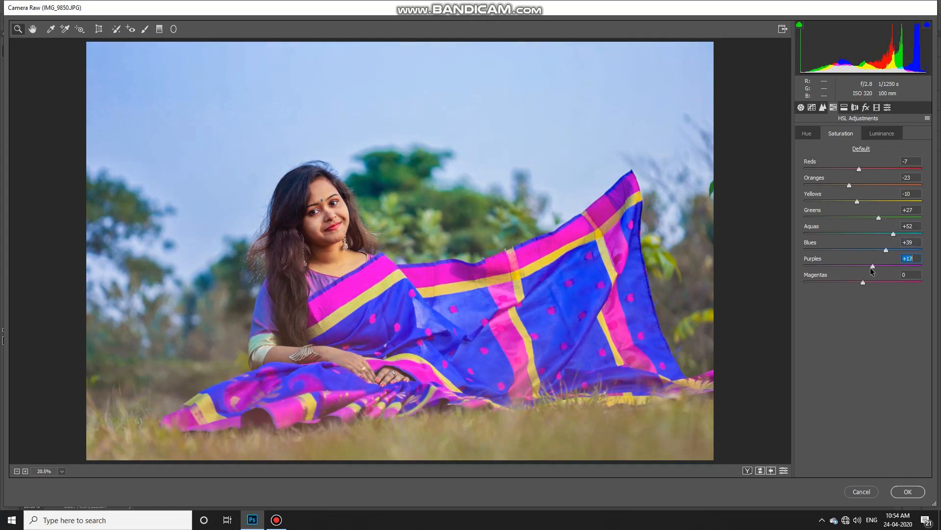
# Step: Shift the HSL Hue to Yellows -62, Greens -19, Aquas +73, Blues -28 and Purples -29
pyautogui.click(810, 135)
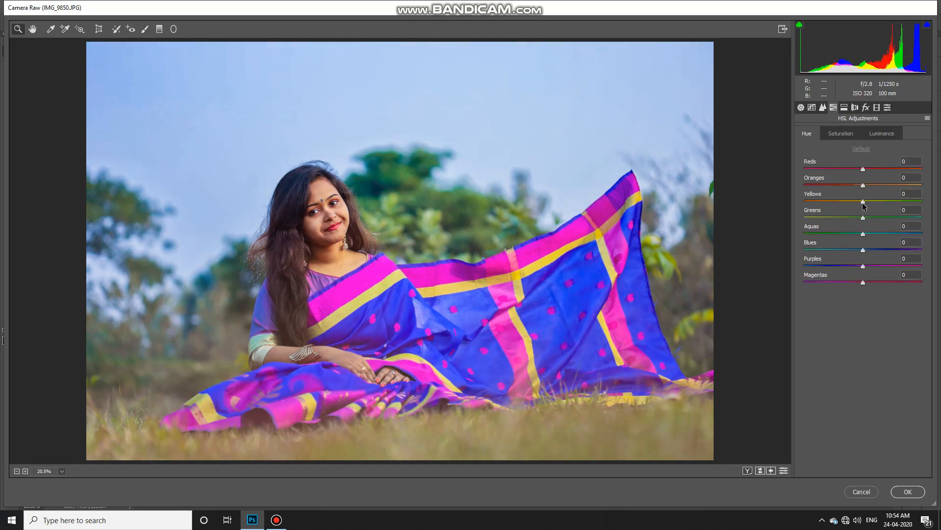
pyautogui.moveTo(864, 202); pyautogui.dragTo(929, 261)
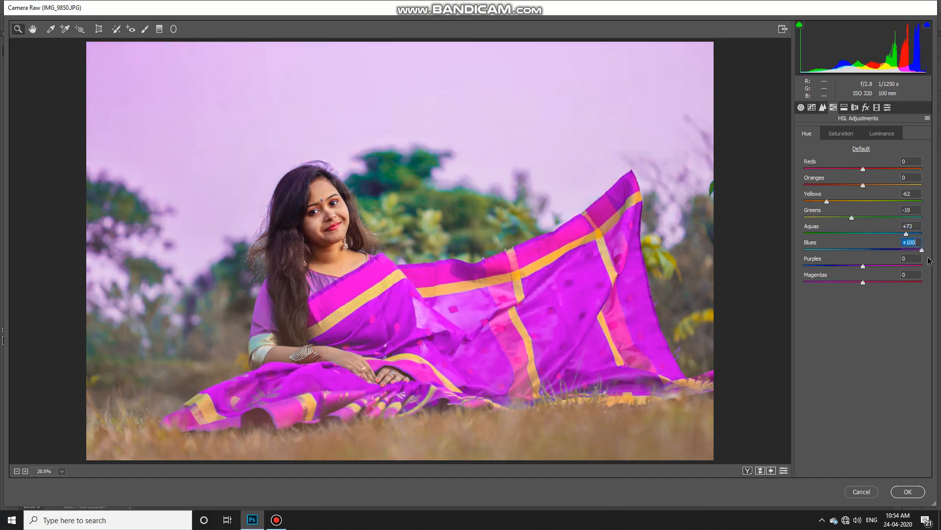
pyautogui.moveTo(865, 255)
pyautogui.mouseDown()
pyautogui.moveTo(830, 258)
pyautogui.moveTo(853, 263)
pyautogui.mouseUp()
pyautogui.moveTo(910, 265); pyautogui.dragTo(846, 266)
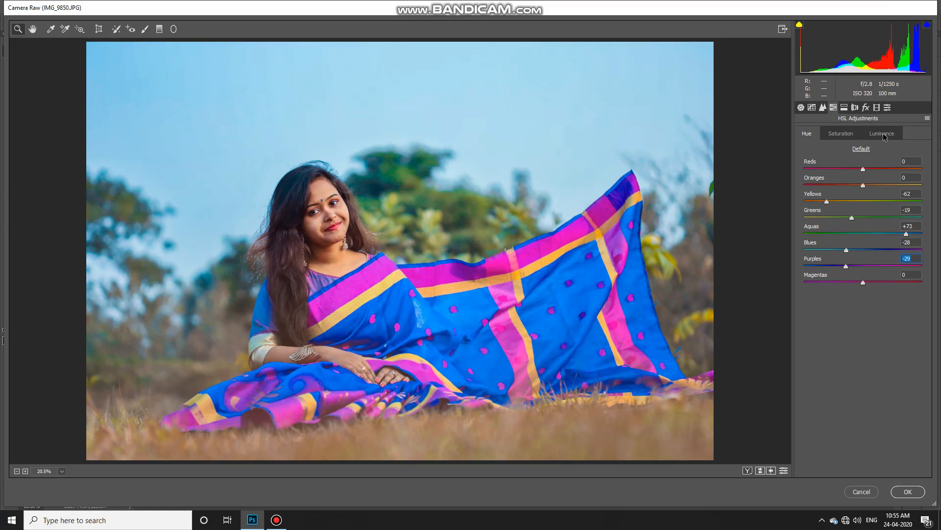
# Step: Lower the HSL Luminance of the Blues to -18 to darken the sky and saree
pyautogui.click(882, 135)
pyautogui.moveTo(863, 250)
pyautogui.mouseDown()
pyautogui.moveTo(830, 250)
pyautogui.moveTo(850, 252)
pyautogui.mouseUp()
pyautogui.click(845, 251)
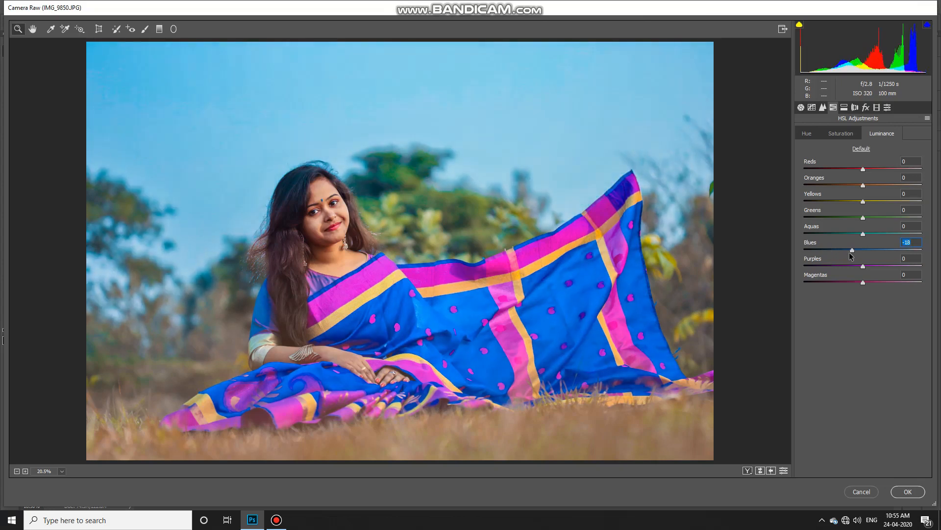
# Step: Add a post-crop vignette with Amount -17 and apply the Camera Raw filter to the layer
pyautogui.click(866, 108)
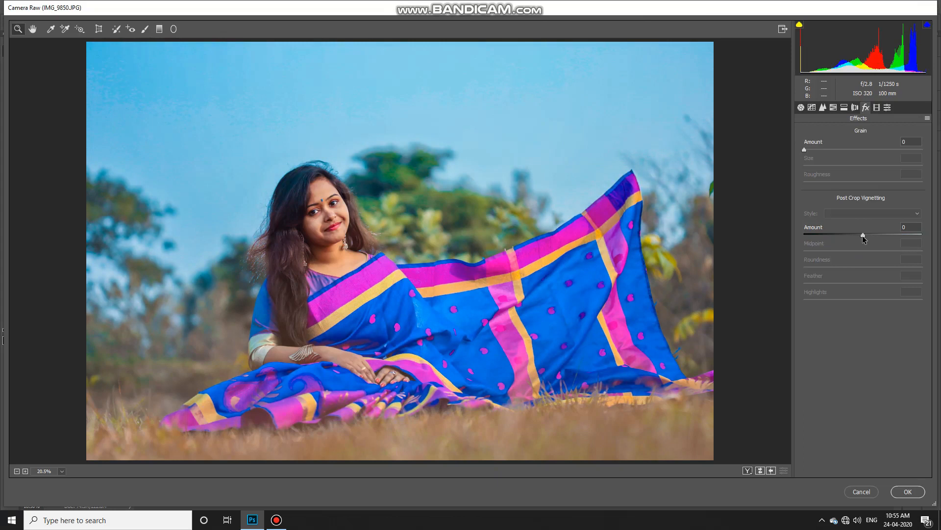
pyautogui.moveTo(863, 235); pyautogui.dragTo(854, 237)
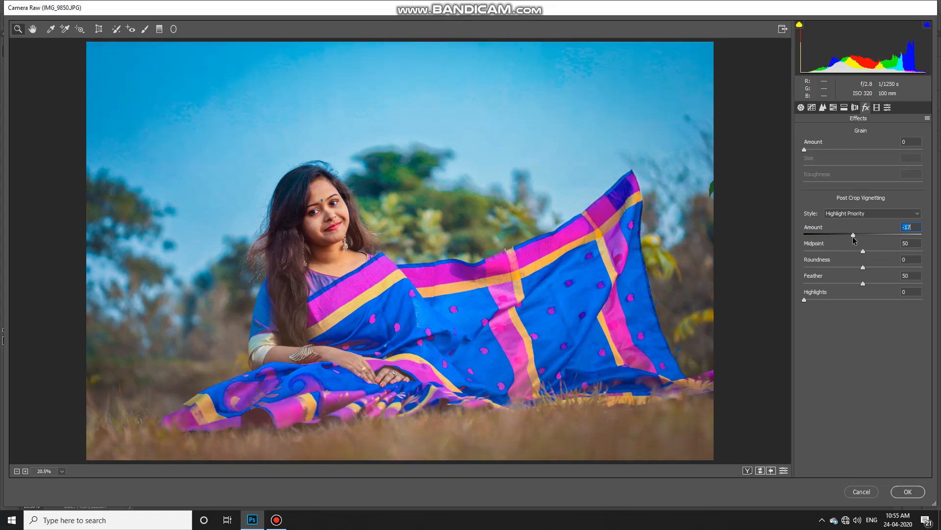
pyautogui.click(908, 491)
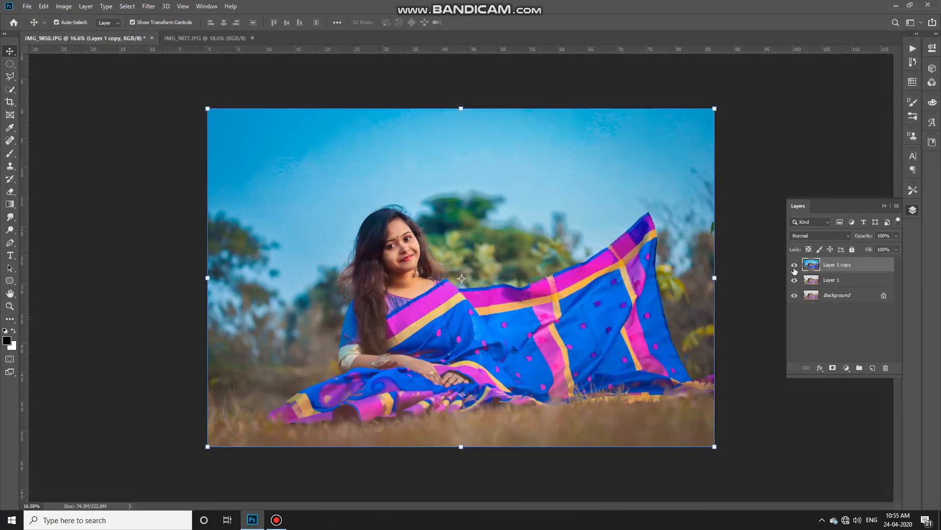
# Step: Compare the photo before and after the Camera Raw edit by hiding and showing Layer 1 copy
pyautogui.click(795, 265)
pyautogui.click(795, 265)
pyautogui.scroll(-2, 620, 311)
pyautogui.scroll(2, 620, 311)
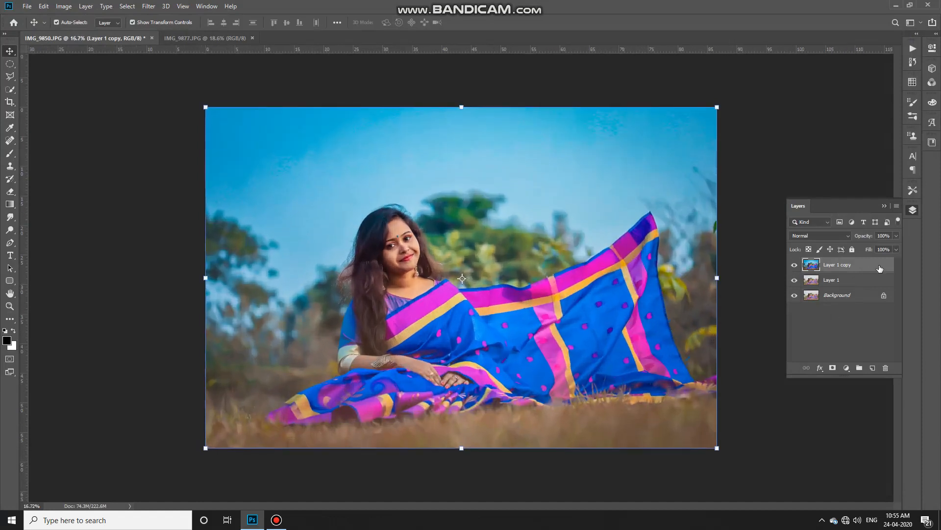
# Step: Apply Levels to Layer 1 copy with midtones at 1.13, highlights at 250 and a raised black point
pyautogui.press('ctrl')
pyautogui.hotkey('ctrl', 'l')
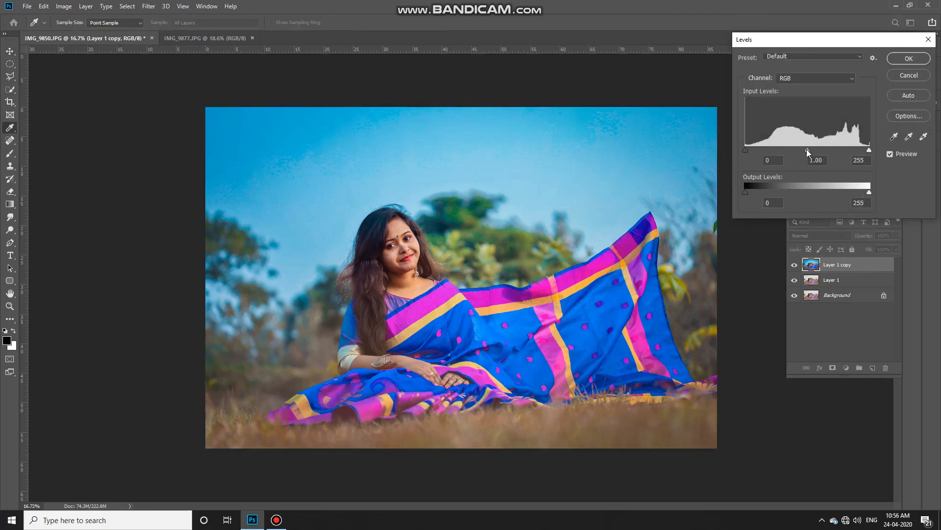
pyautogui.moveTo(807, 149); pyautogui.dragTo(802, 149)
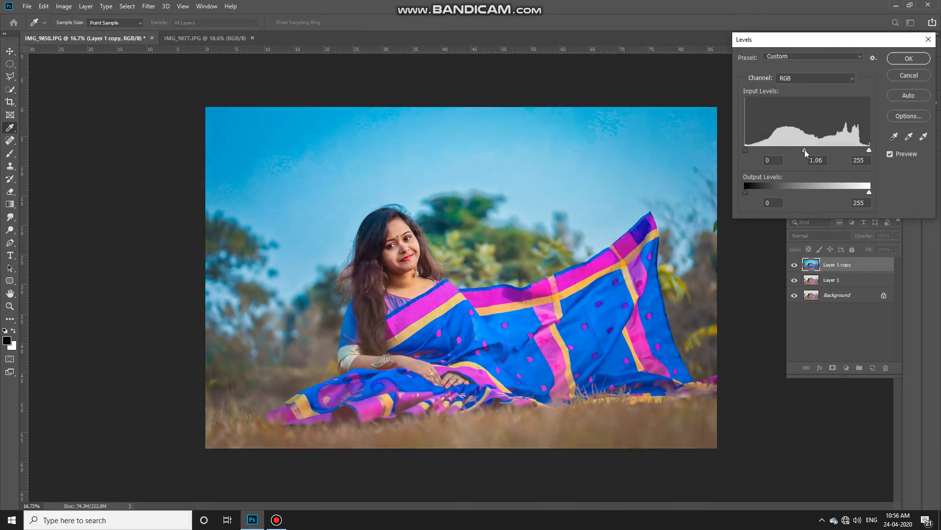
pyautogui.moveTo(802, 151); pyautogui.dragTo(803, 151)
pyautogui.moveTo(869, 150); pyautogui.dragTo(865, 150)
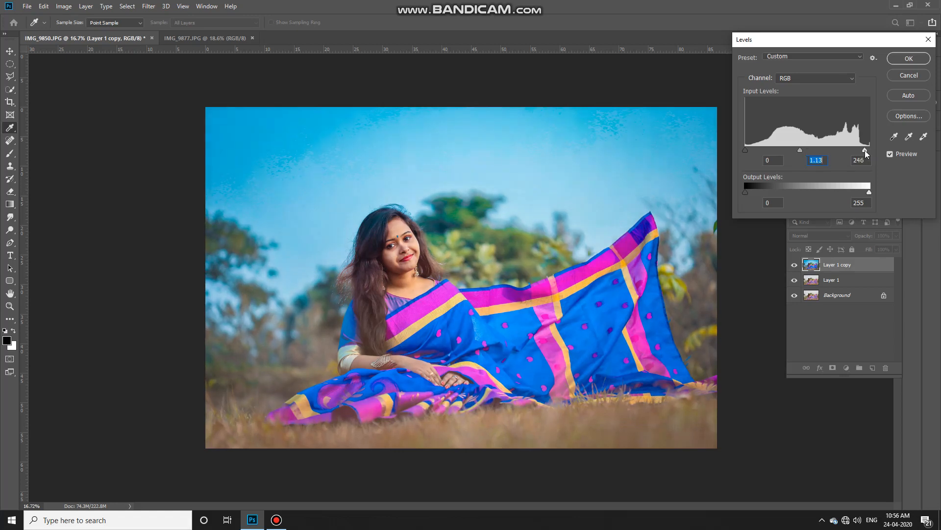
pyautogui.click(852, 157)
pyautogui.moveTo(746, 151); pyautogui.dragTo(753, 151)
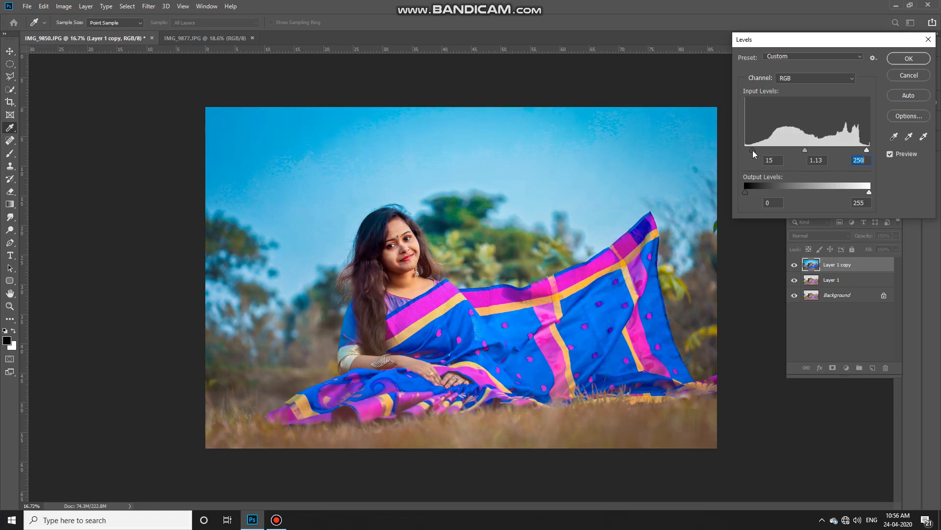
pyautogui.moveTo(752, 151); pyautogui.dragTo(756, 151)
pyautogui.moveTo(757, 155); pyautogui.dragTo(756, 155)
pyautogui.click(908, 58)
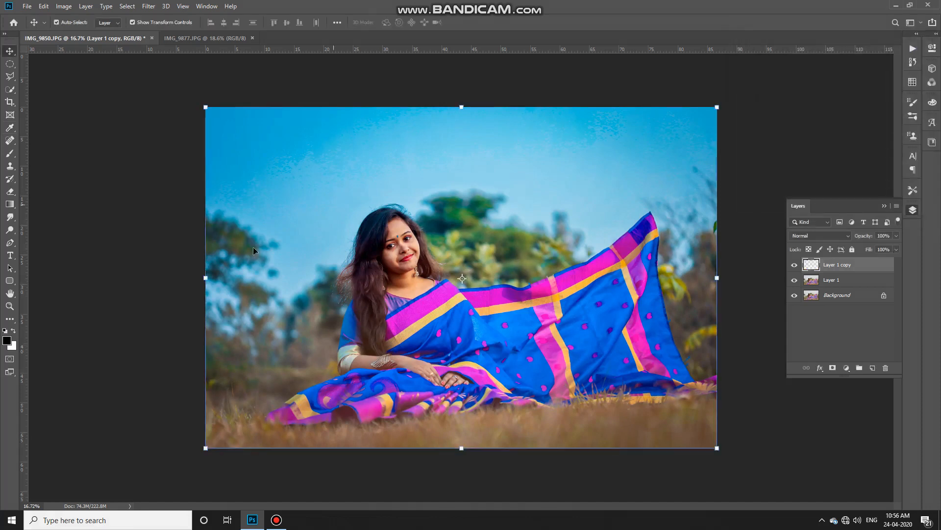
# Step: Examine the woman's face and the whole photo, comparing it with Layer 1 copy hidden and shown
pyautogui.scroll(3, 415, 242)
pyautogui.scroll(-2, 415, 242)
pyautogui.scroll(5, 415, 241)
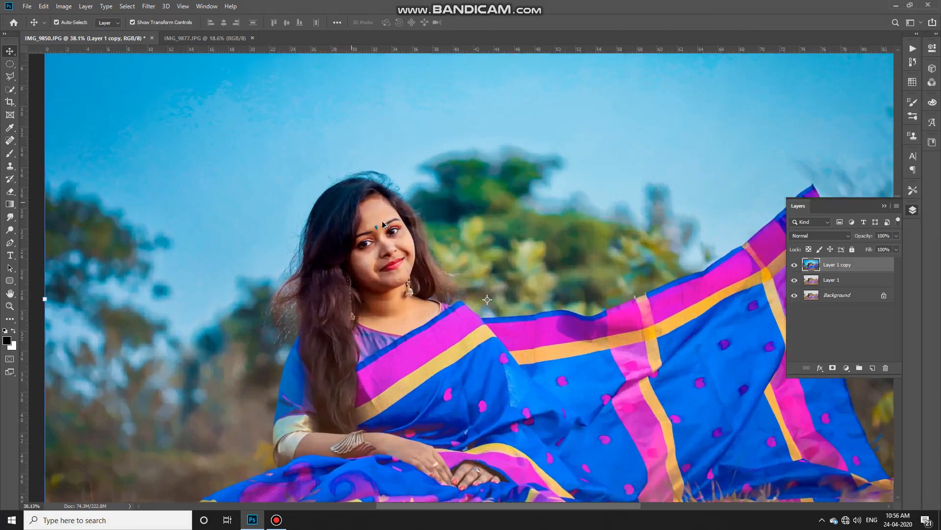
pyautogui.scroll(-1, 408, 255)
pyautogui.scroll(-5, 549, 273)
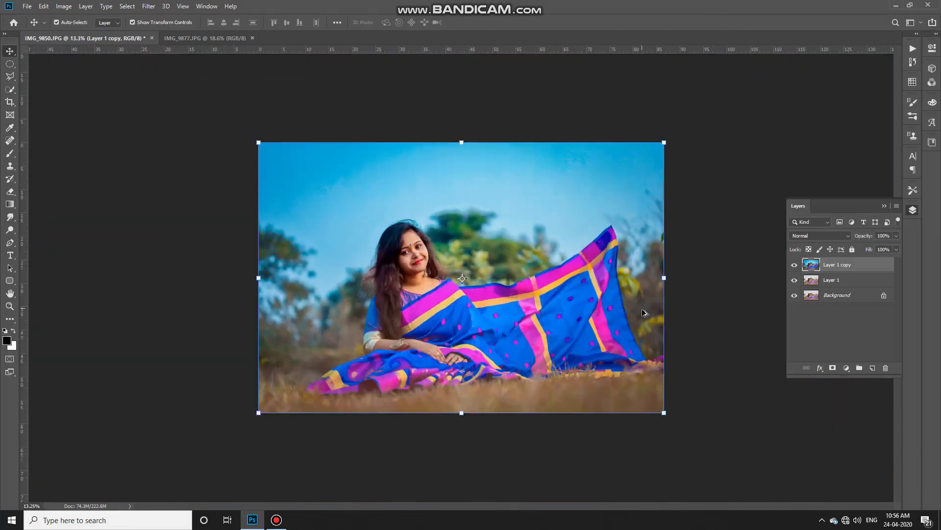
pyautogui.scroll(3, 670, 318)
pyautogui.click(795, 265)
pyautogui.click(794, 266)
pyautogui.scroll(-3, 637, 279)
pyautogui.scroll(1, 661, 286)
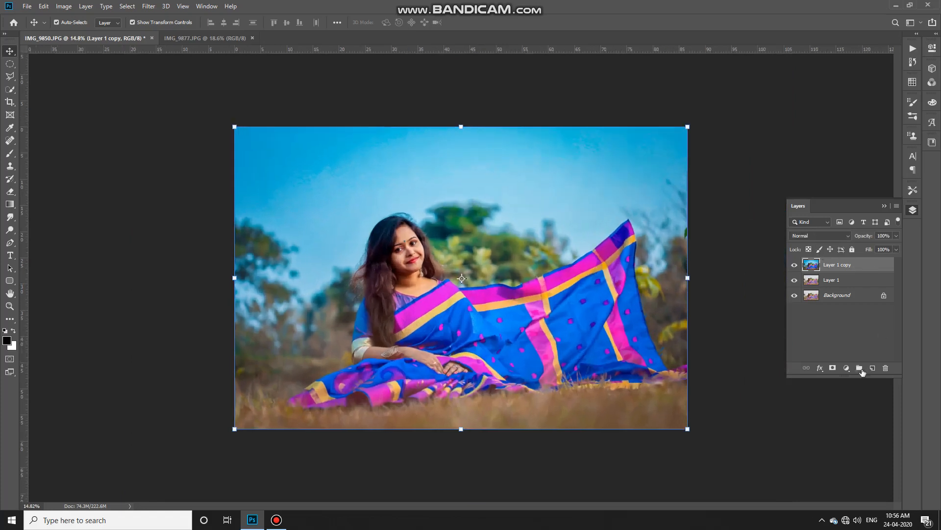
# Step: Add a Channel Mixer adjustment layer above Layer 1 copy and look through its presets and output channels
pyautogui.click(847, 368)
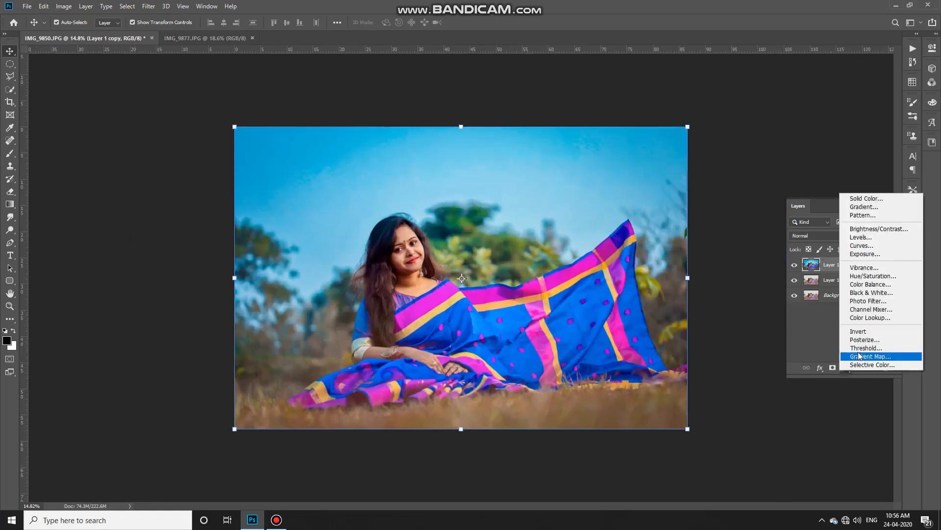
pyautogui.click(884, 312)
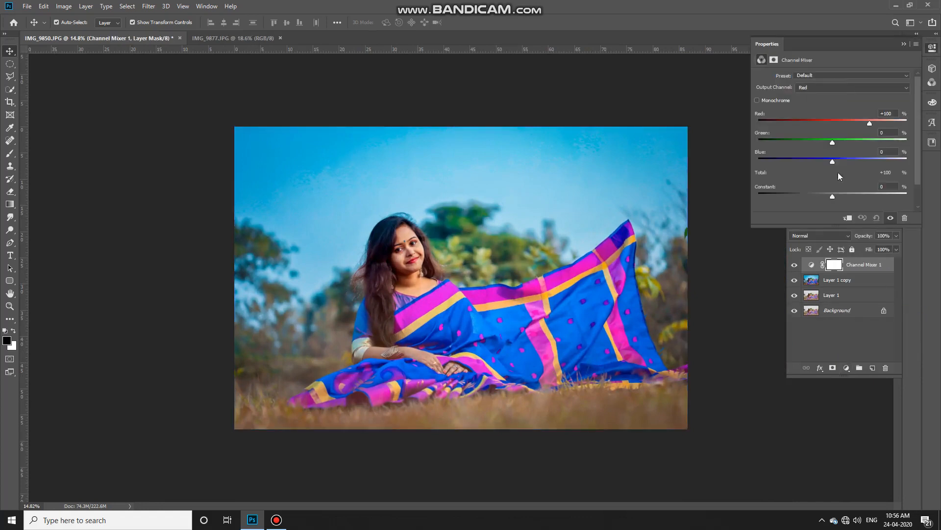
pyautogui.click(907, 75)
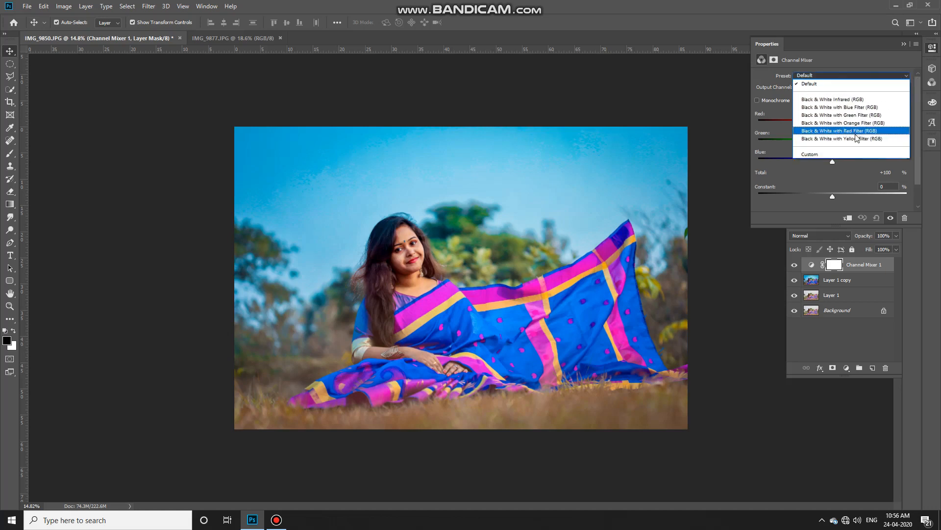
pyautogui.click(864, 59)
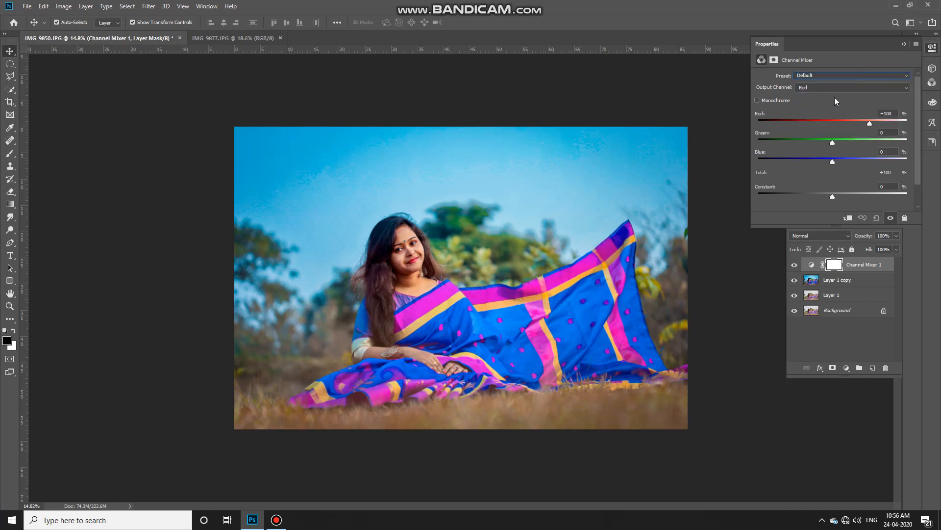
pyautogui.click(902, 88)
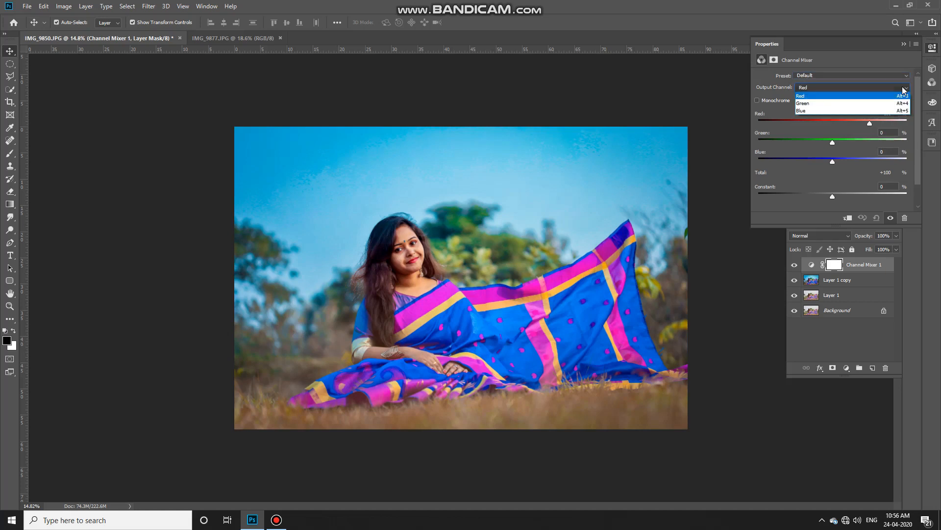
pyautogui.click(896, 56)
# Step: Try different Red, Green, Blue and Constant values in the Channel Mixer's Red output channel, resetting them to default
pyautogui.moveTo(871, 124)
pyautogui.mouseDown()
pyautogui.moveTo(854, 121)
pyautogui.moveTo(891, 125)
pyautogui.moveTo(877, 128)
pyautogui.mouseUp()
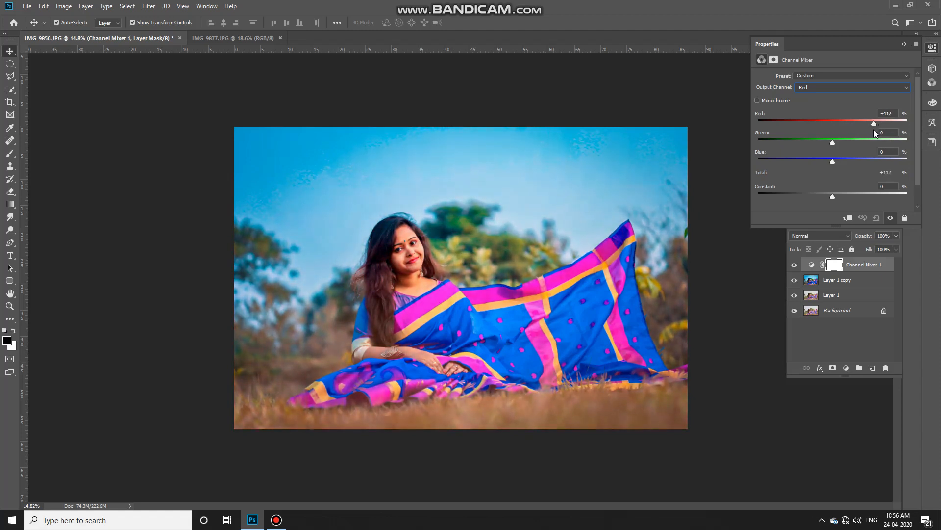
pyautogui.moveTo(873, 129); pyautogui.dragTo(869, 131)
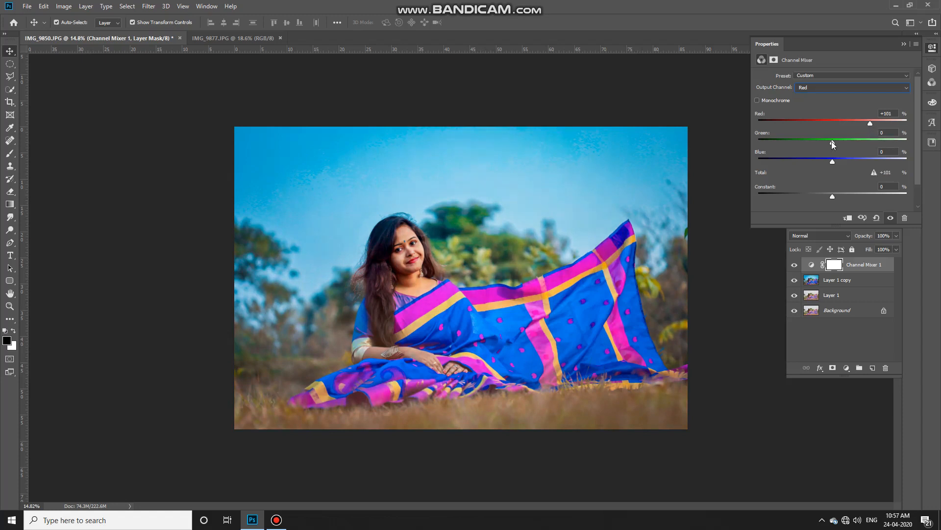
pyautogui.hotkey('ctrl', 'z')
pyautogui.moveTo(833, 142); pyautogui.dragTo(797, 147)
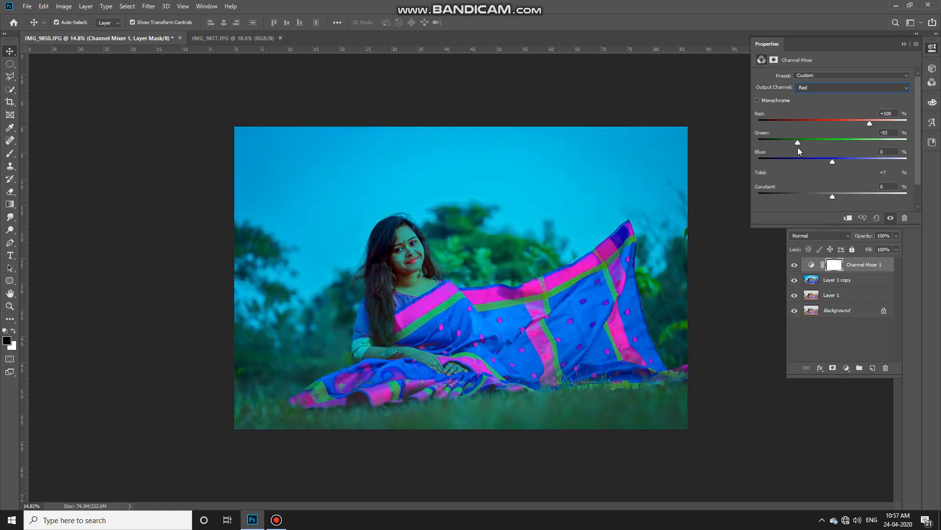
pyautogui.click(876, 217)
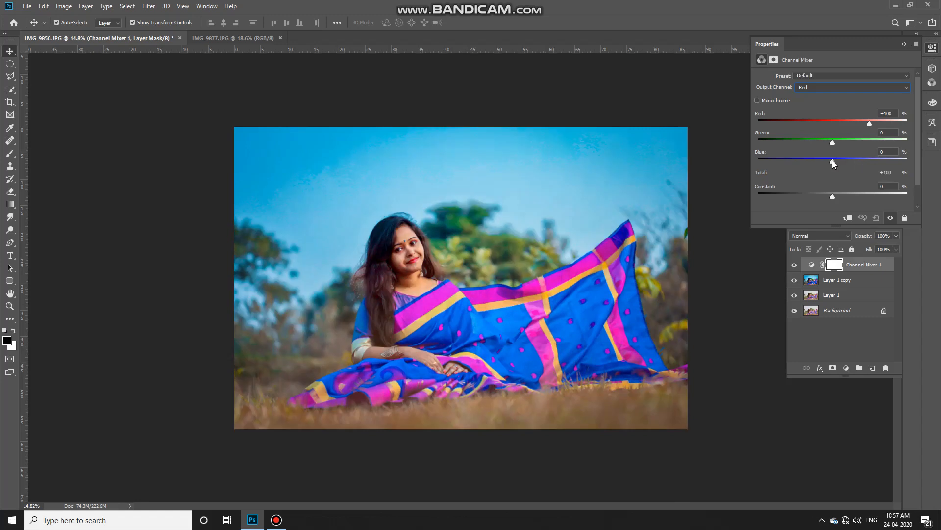
pyautogui.moveTo(833, 162); pyautogui.dragTo(796, 206)
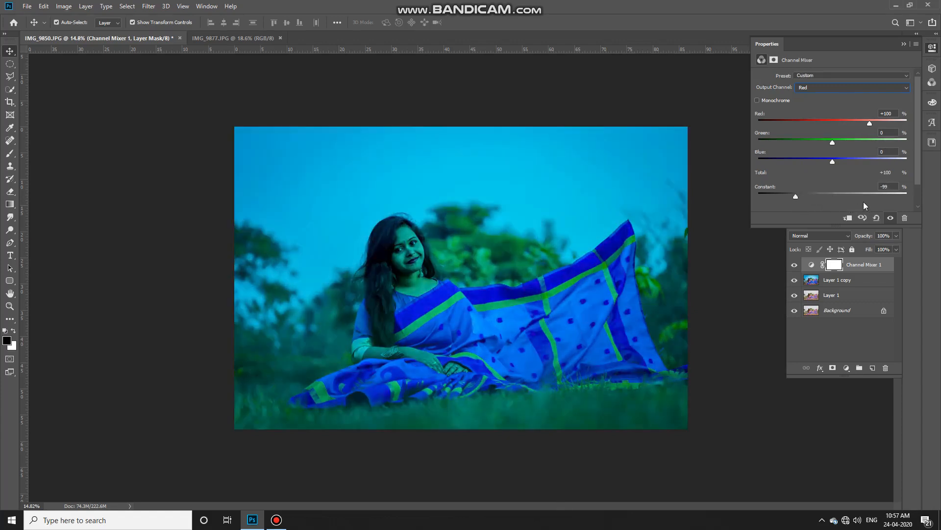
pyautogui.click(876, 218)
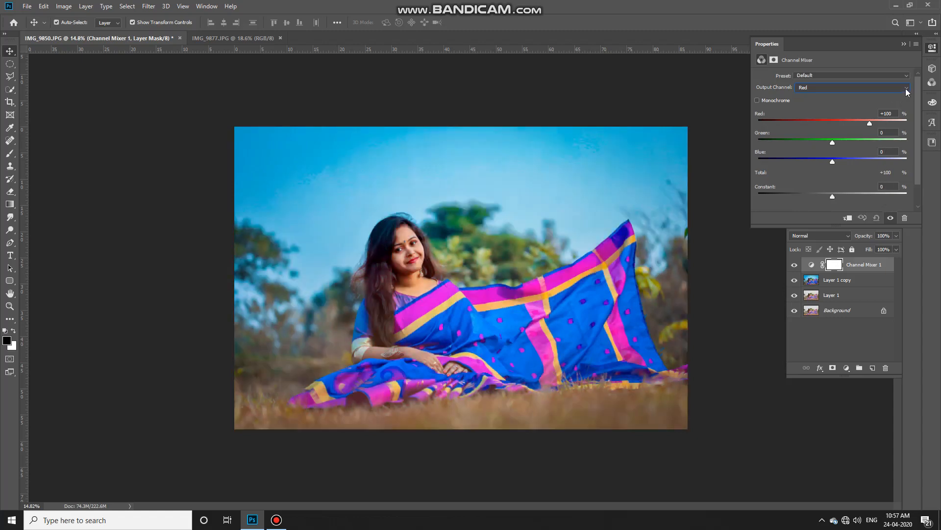
# Step: Close the Channel Mixer settings and delete its adjustment layer
pyautogui.click(934, 48)
pyautogui.scroll(-1, 648, 379)
pyautogui.scroll(2, 642, 367)
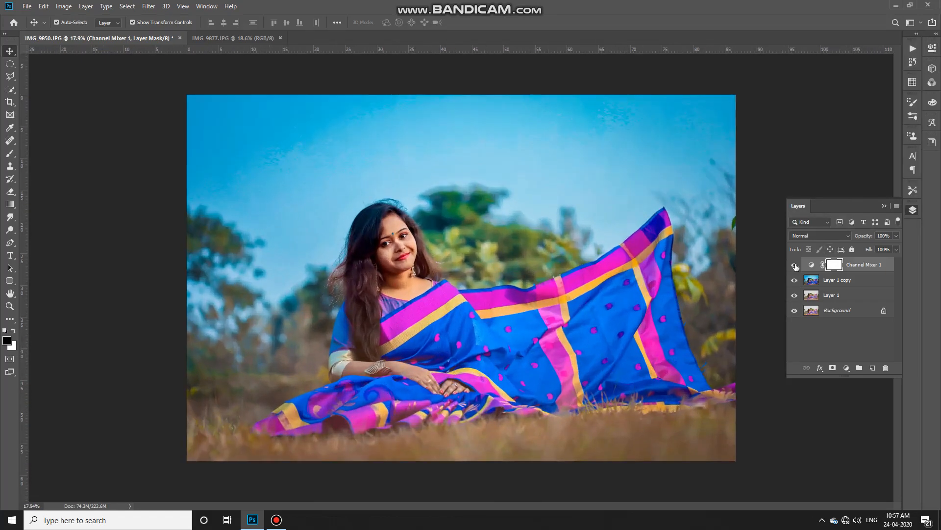
pyautogui.press('Delete')
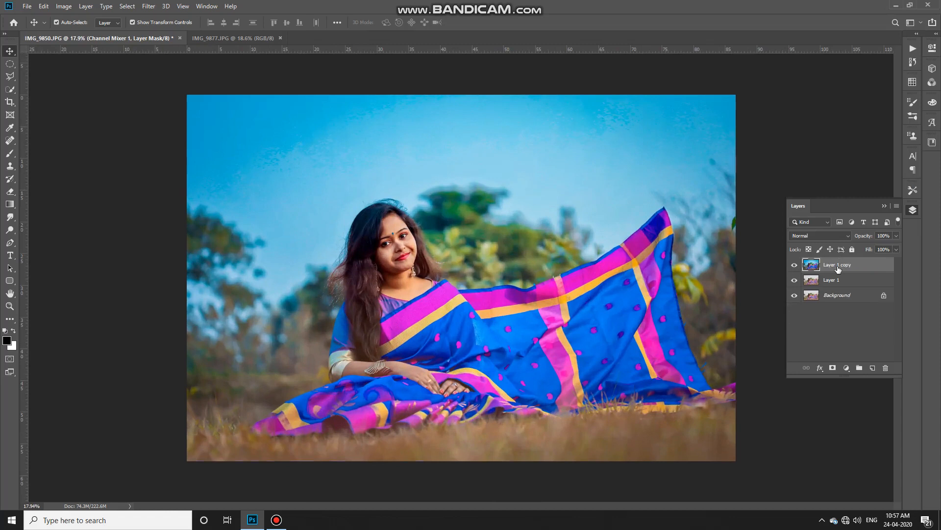
# Step: Check the edit with Layer 1 copy hidden and shown, and duplicate that layer
pyautogui.click(795, 265)
pyautogui.click(795, 265)
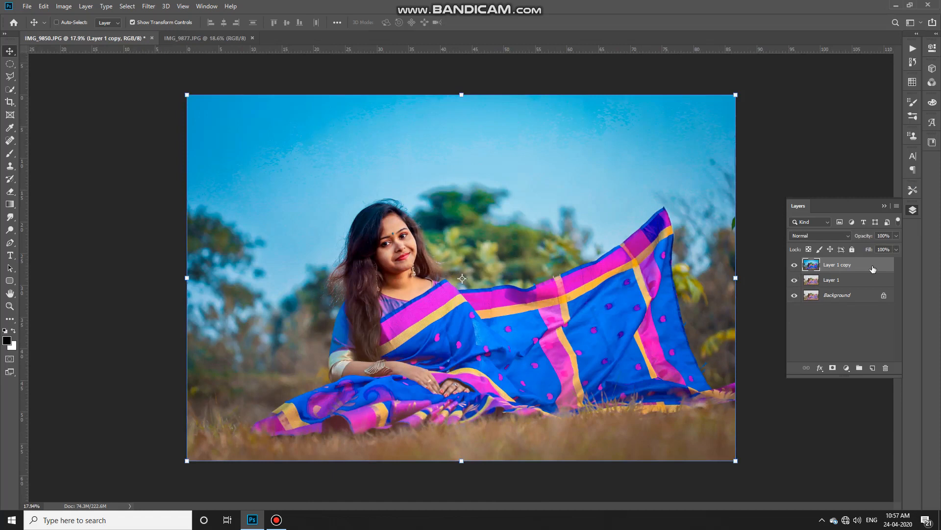
pyautogui.hotkey('ctrl', 'j')
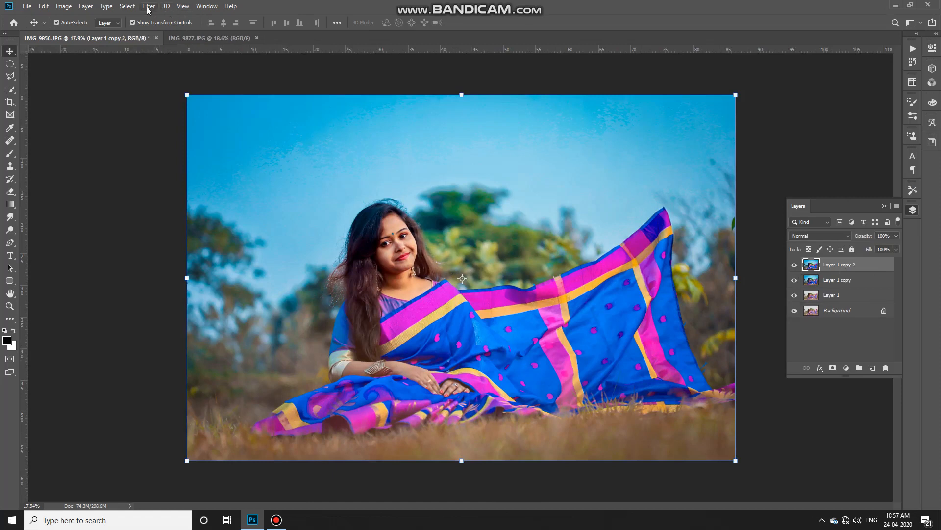
# Step: Open the SkinFiner filter on Layer 1 copy 2 and exclude several dry grass colours from the skin mask
pyautogui.click(148, 6)
pyautogui.moveTo(202, 262)
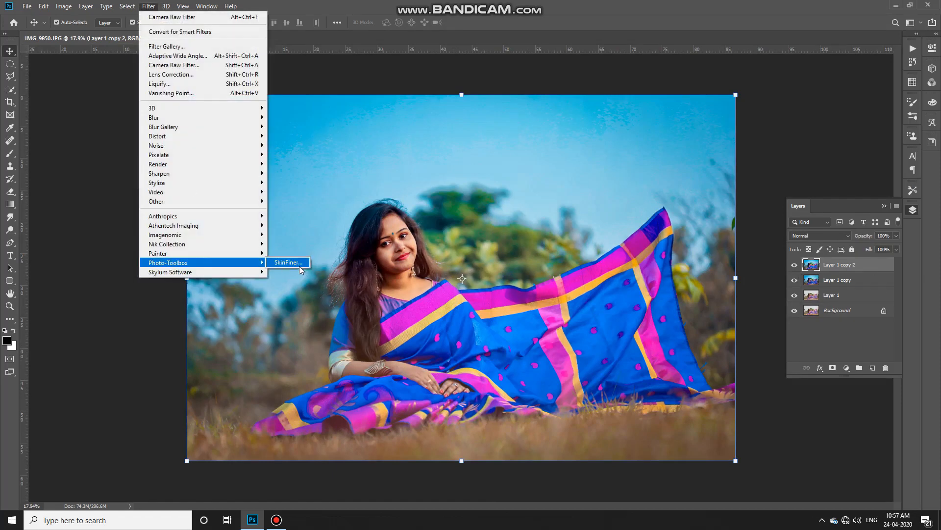
pyautogui.click(295, 267)
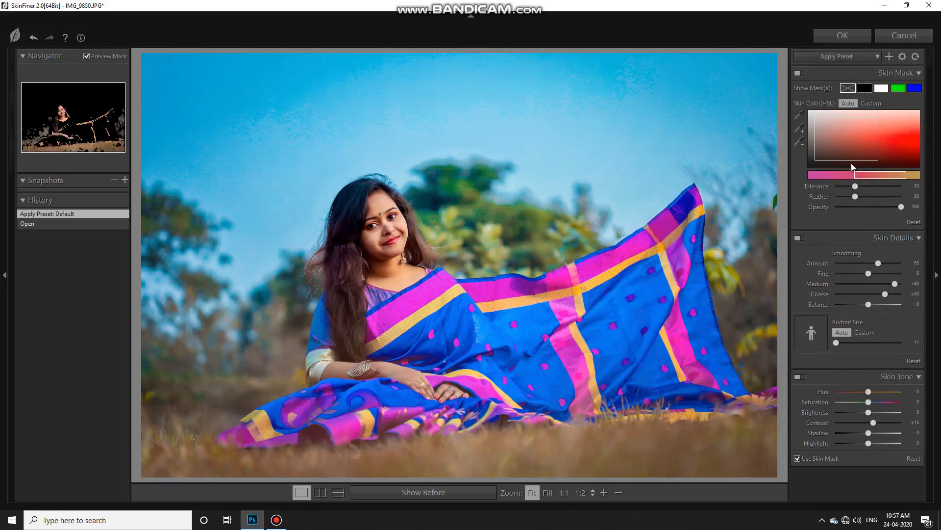
pyautogui.click(799, 143)
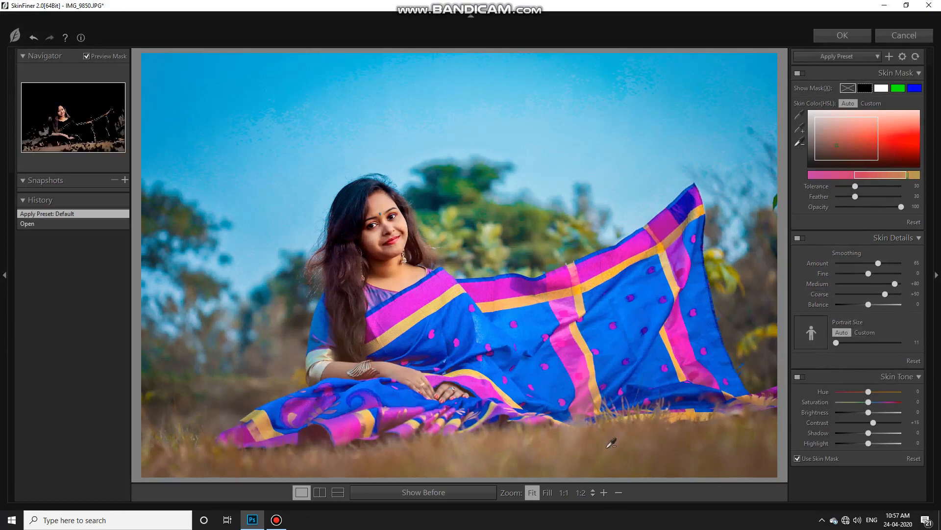
pyautogui.click(466, 447)
pyautogui.click(312, 450)
pyautogui.click(309, 452)
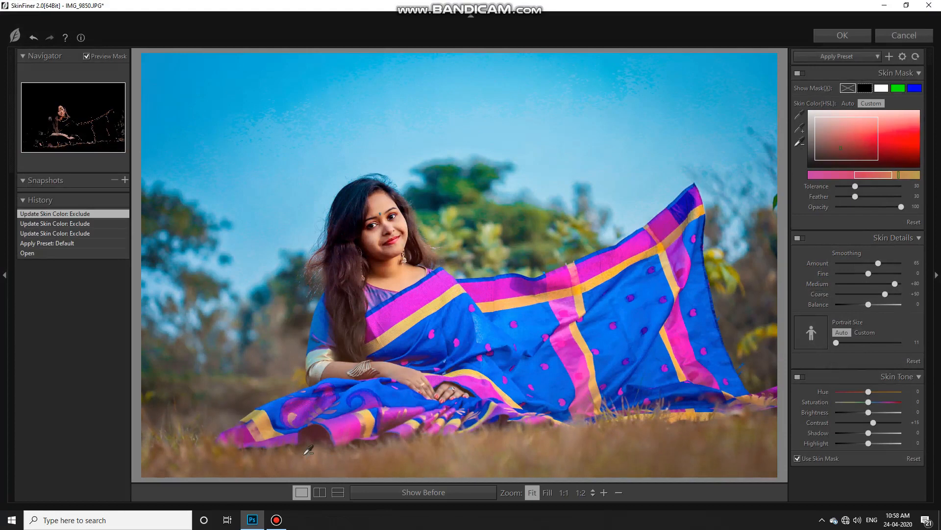
pyautogui.click(312, 449)
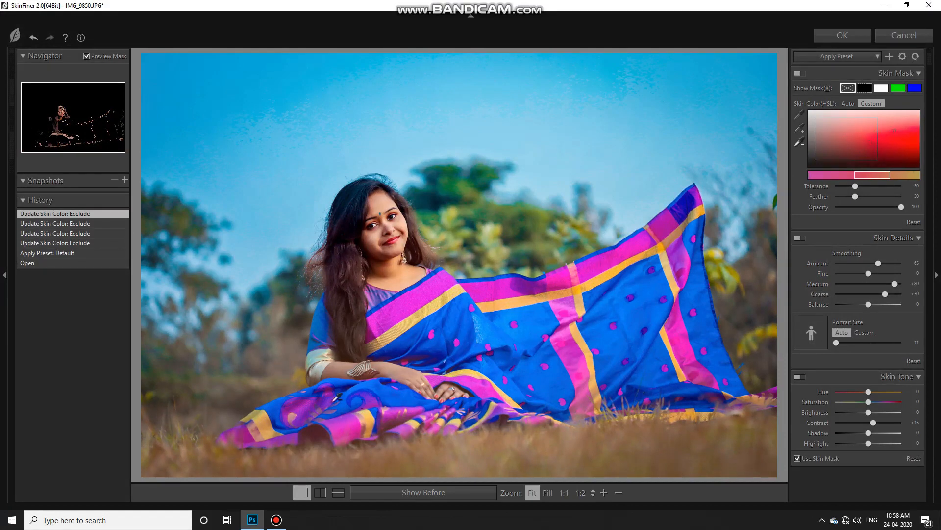
# Step: Expand the skin mask's colour range with samples from the woman's face
pyautogui.click(800, 129)
pyautogui.click(376, 247)
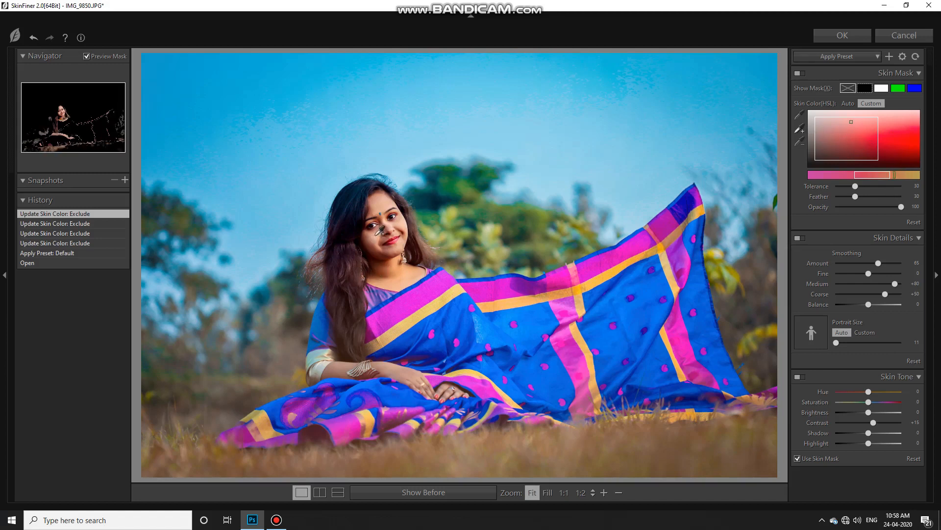
pyautogui.click(381, 231)
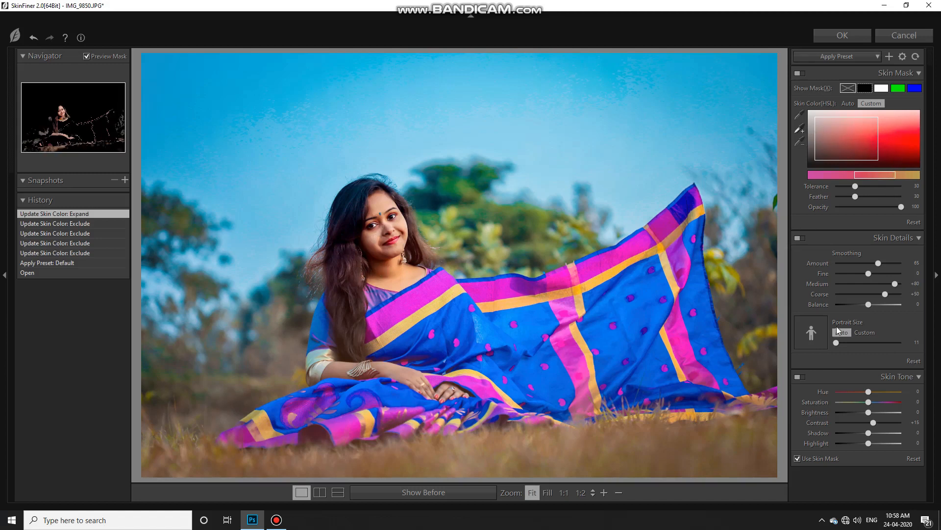
# Step: Set skin tone Brightness to +35 and Contrast to +19, smoothing Amount to 68 and Fine to +1, and apply the filter
pyautogui.moveTo(868, 411); pyautogui.dragTo(877, 415)
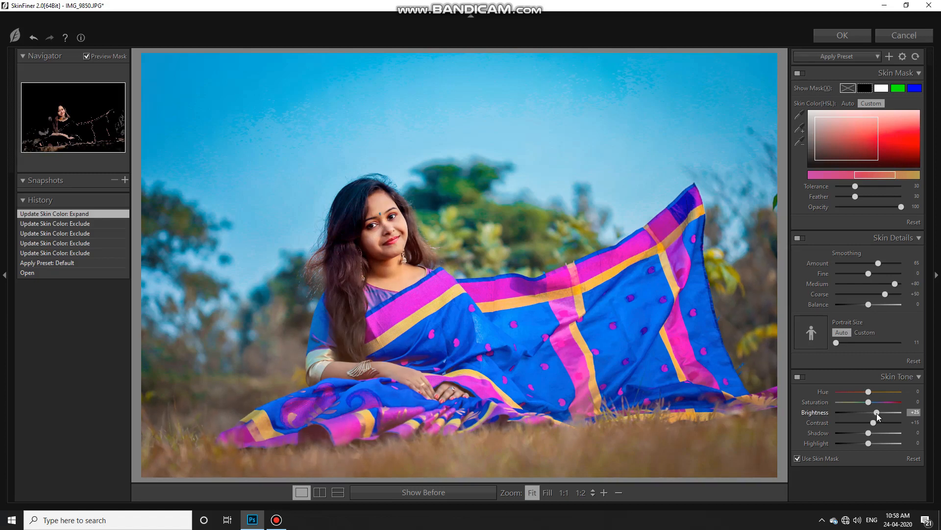
pyautogui.moveTo(881, 418)
pyautogui.mouseDown()
pyautogui.moveTo(884, 429)
pyautogui.moveTo(876, 424)
pyautogui.mouseUp()
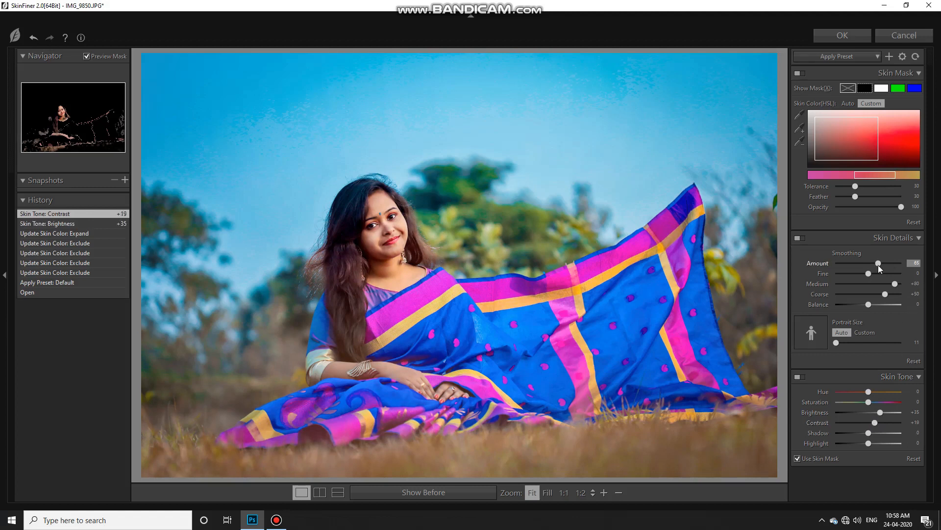
pyautogui.moveTo(881, 265); pyautogui.dragTo(870, 273)
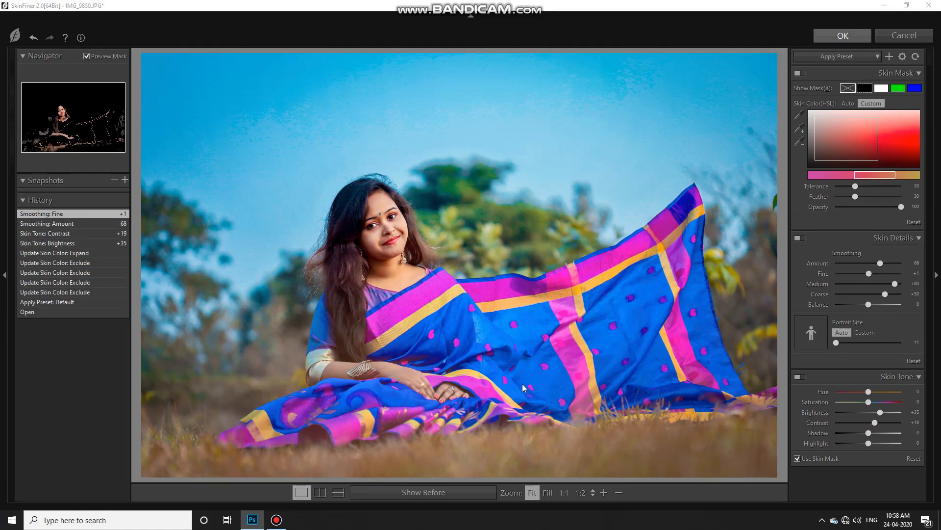
pyautogui.press('Return')
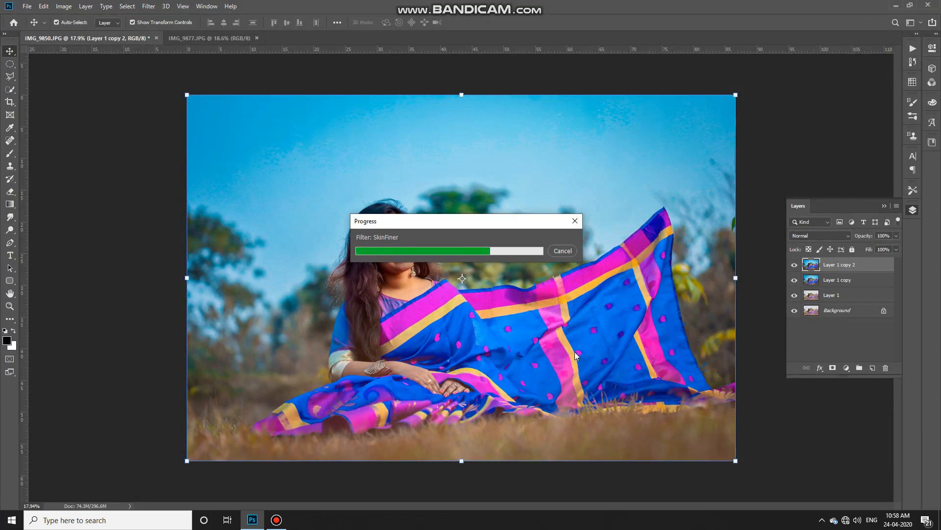
# Step: Add a layer mask to Layer 1 copy 2 and invert it to black
pyautogui.scroll(-1, 441, 312)
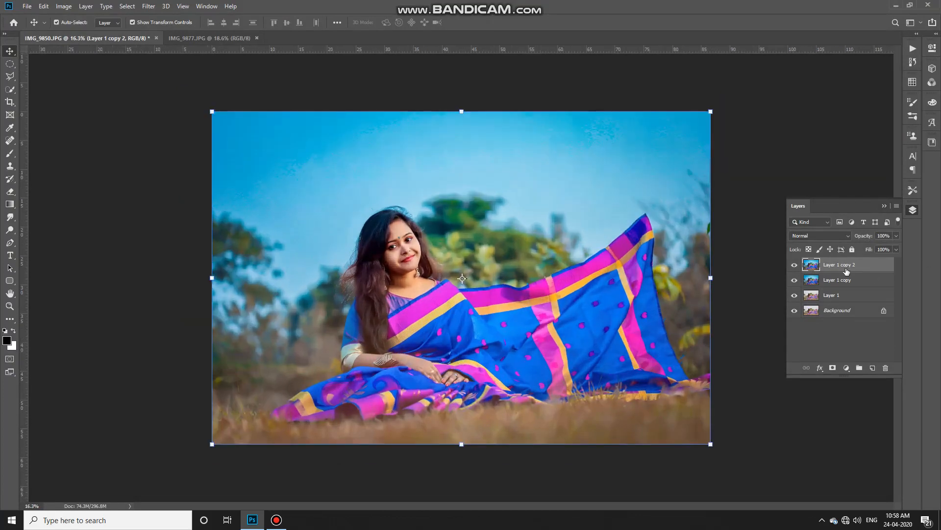
pyautogui.click(833, 368)
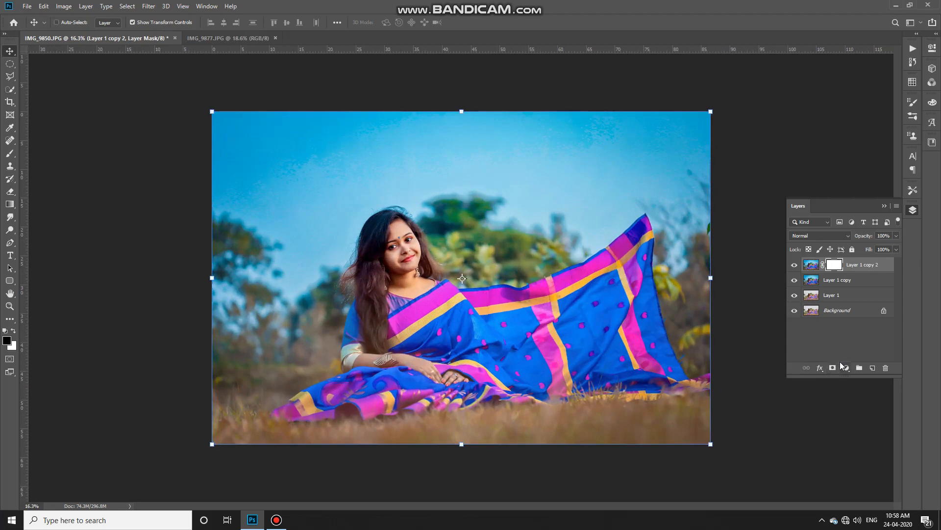
pyautogui.hotkey('ctrl', 'i')
pyautogui.press('b')
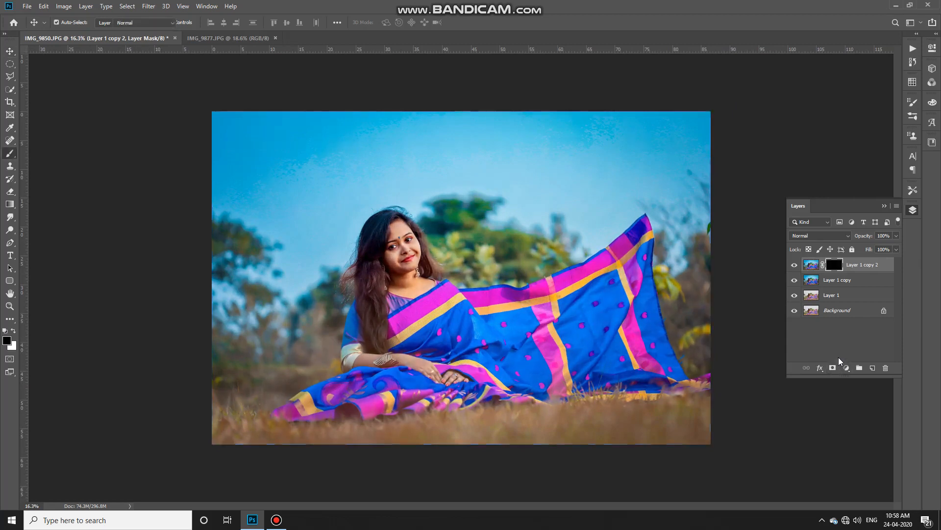
# Step: Paint on the layer mask over the woman's face with a white 250 px brush to reveal the smoothed skin
pyautogui.hotkey('ctrl', '+')
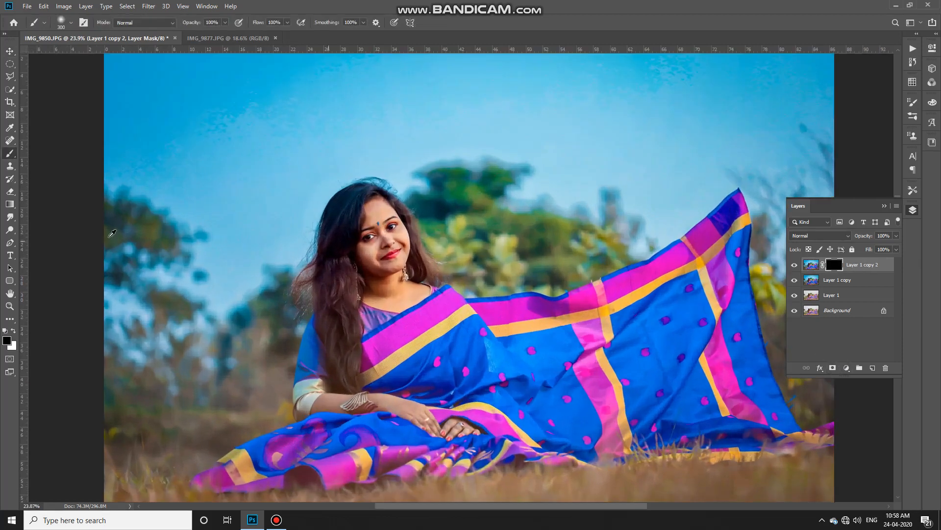
pyautogui.click(71, 24)
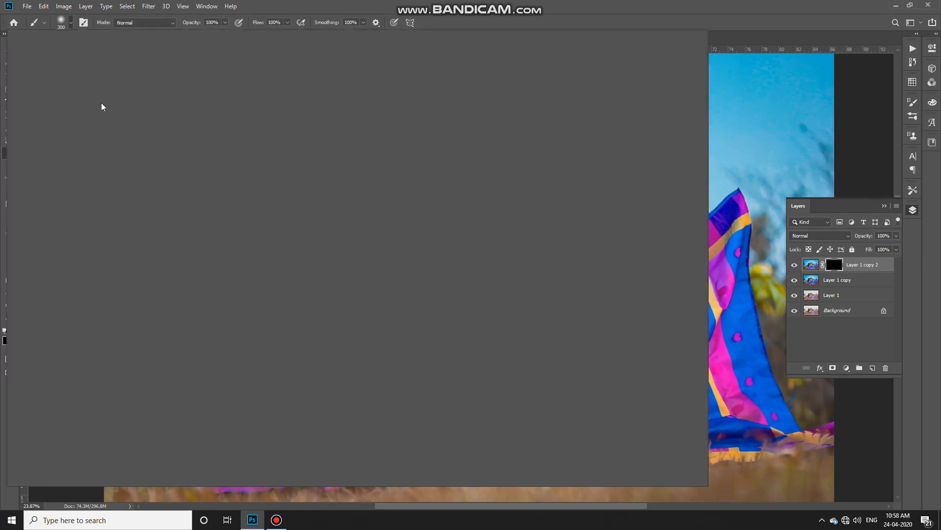
pyautogui.press('Escape')
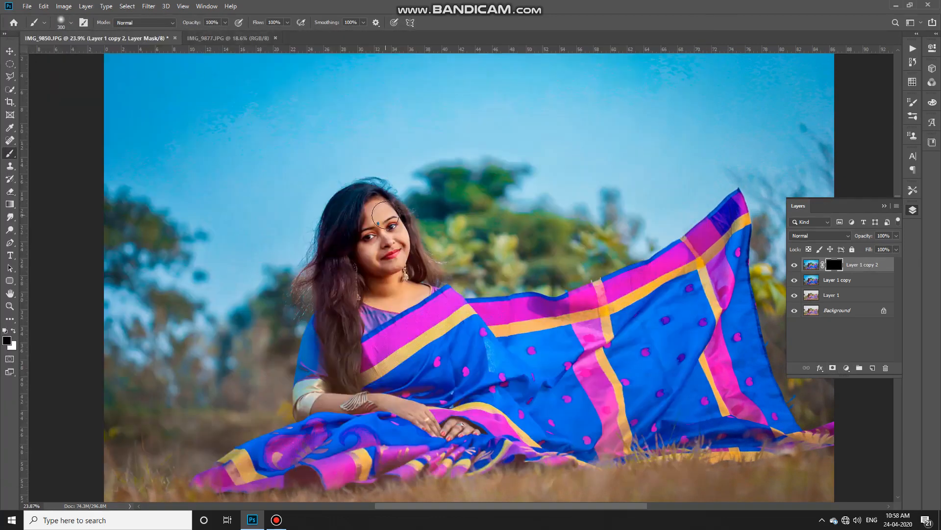
pyautogui.scroll(3, 380, 223)
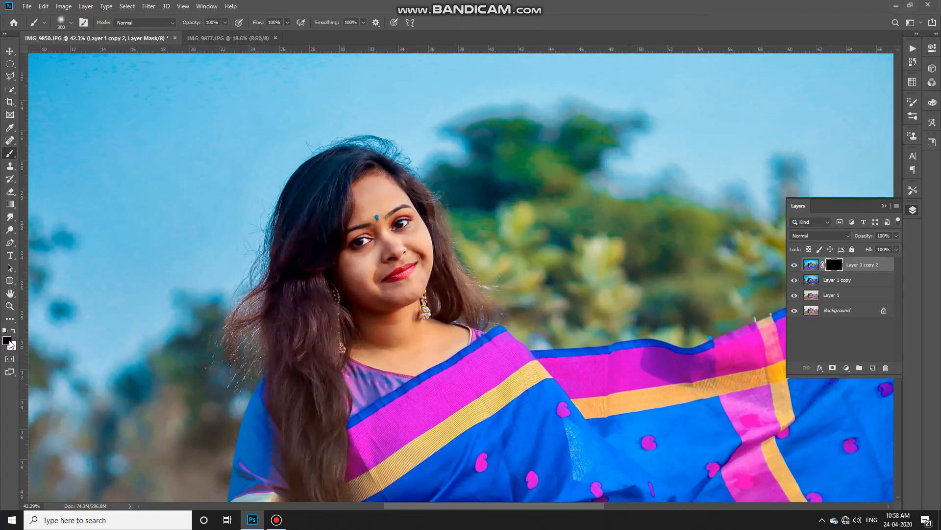
pyautogui.press('x')
pyautogui.scroll(-1, 379, 226)
pyautogui.scroll(-1, 379, 227)
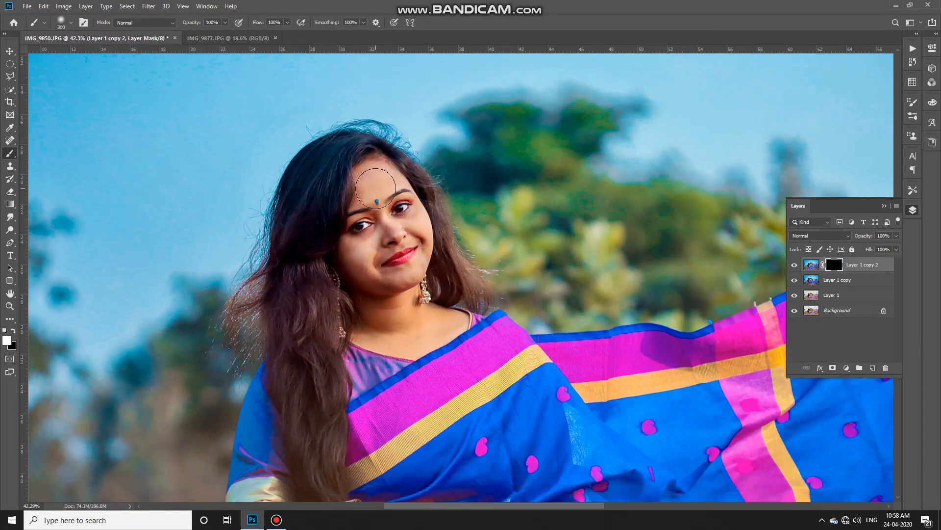
pyautogui.press('[')
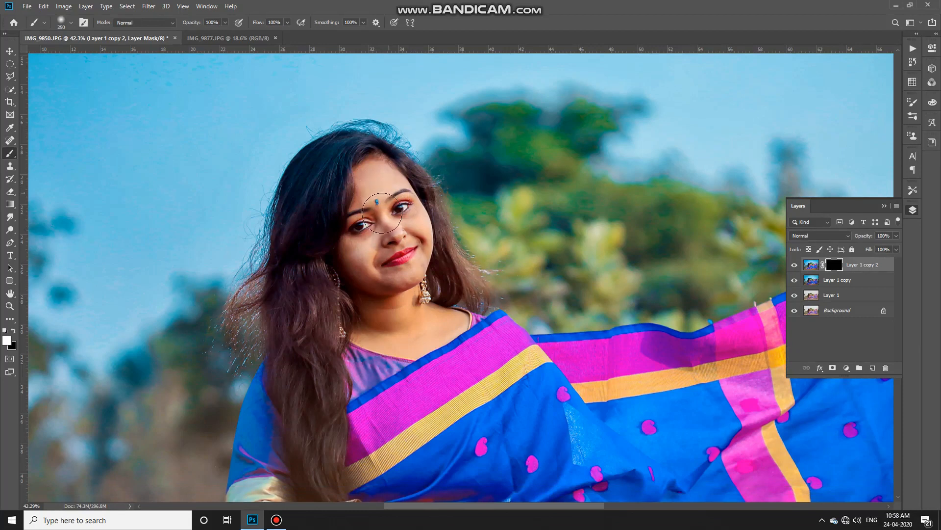
pyautogui.moveTo(374, 202)
pyautogui.mouseDown()
pyautogui.moveTo(365, 279)
pyautogui.moveTo(386, 270)
pyautogui.moveTo(401, 285)
pyautogui.moveTo(413, 272)
pyautogui.moveTo(404, 215)
pyautogui.moveTo(380, 183)
pyautogui.moveTo(359, 256)
pyautogui.moveTo(382, 314)
pyautogui.moveTo(374, 317)
pyautogui.moveTo(398, 335)
pyautogui.moveTo(373, 326)
pyautogui.moveTo(408, 335)
pyautogui.moveTo(380, 297)
pyautogui.moveTo(451, 322)
pyautogui.moveTo(406, 330)
pyautogui.moveTo(431, 331)
pyautogui.moveTo(389, 325)
pyautogui.moveTo(412, 337)
pyautogui.moveTo(398, 338)
pyautogui.moveTo(365, 308)
pyautogui.moveTo(424, 331)
pyautogui.moveTo(368, 332)
pyautogui.moveTo(451, 325)
pyautogui.moveTo(395, 303)
pyautogui.moveTo(364, 269)
pyautogui.moveTo(369, 305)
pyautogui.moveTo(366, 202)
pyautogui.moveTo(377, 181)
pyautogui.moveTo(402, 198)
pyautogui.mouseUp()
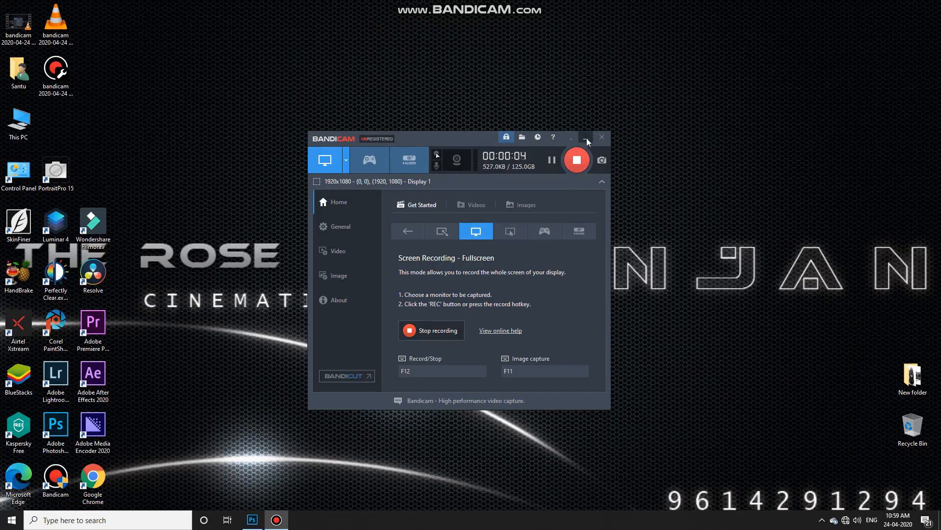
# Step: Minimise the Bandicam window and switch back to Photoshop to view the whole portrait
pyautogui.click(587, 138)
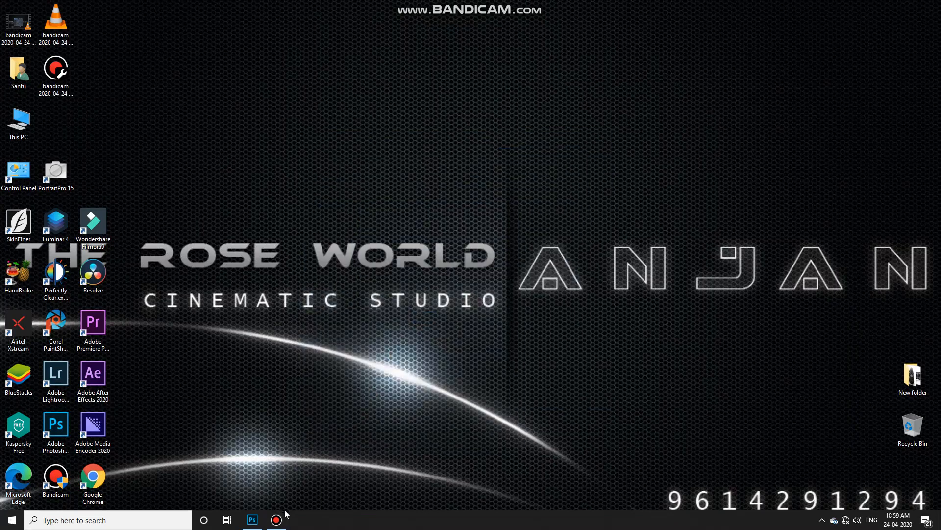
pyautogui.click(253, 520)
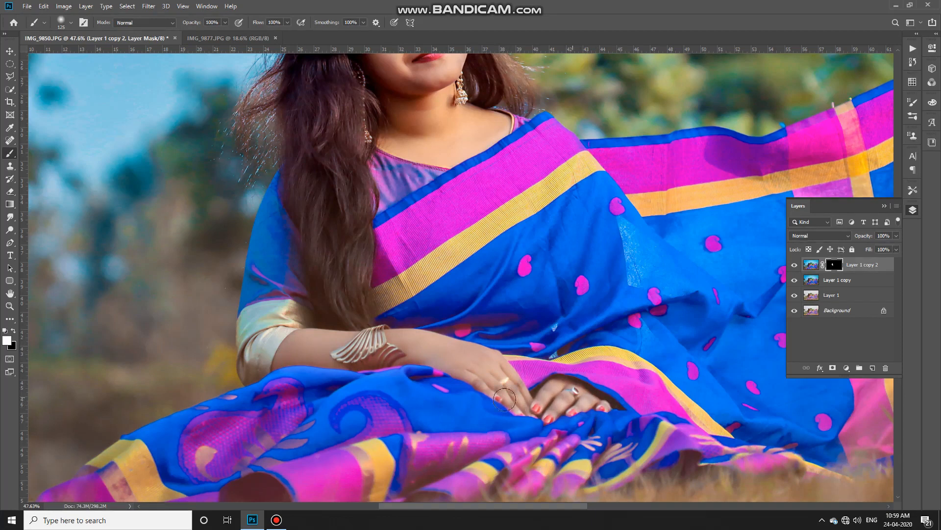
pyautogui.scroll(-5, 505, 392)
pyautogui.scroll(1, 570, 400)
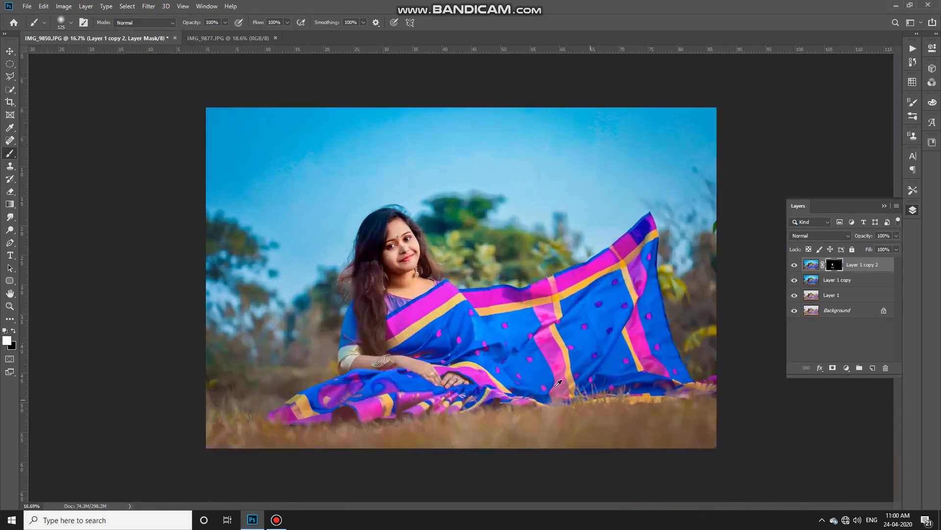
# Step: Stamp all visible layers into a new layer above Layer 1 copy 2
pyautogui.click(9, 51)
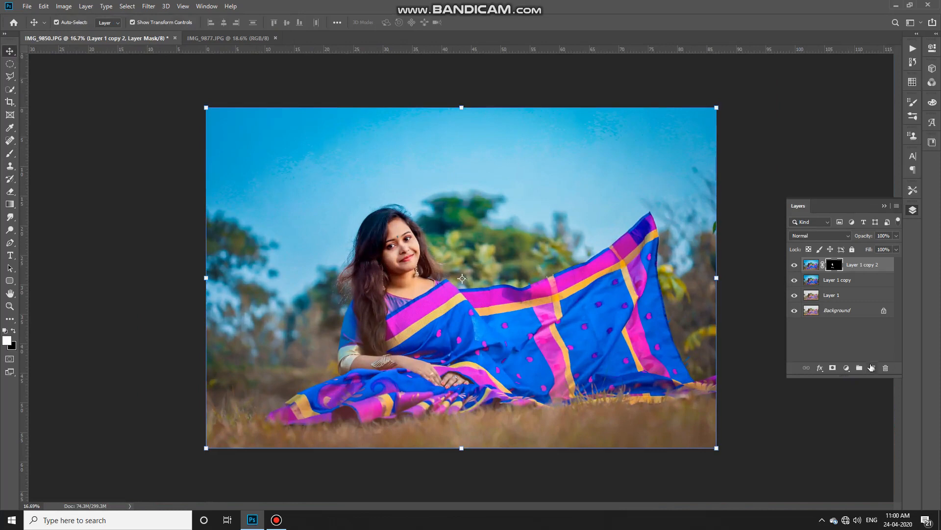
pyautogui.click(871, 367)
pyautogui.press('d')
pyautogui.hotkey('ctrl', 'alt', 'shift', 'e')
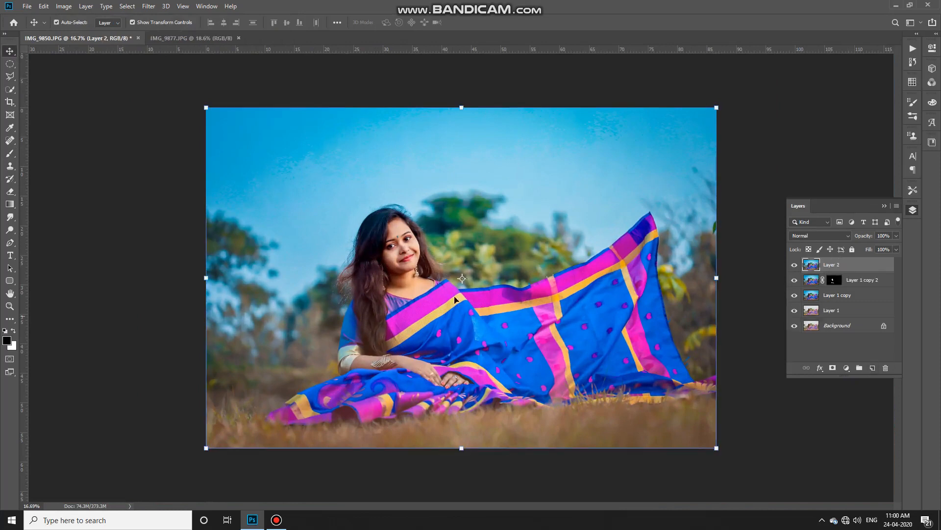
pyautogui.scroll(-2, 455, 299)
pyautogui.scroll(2, 539, 314)
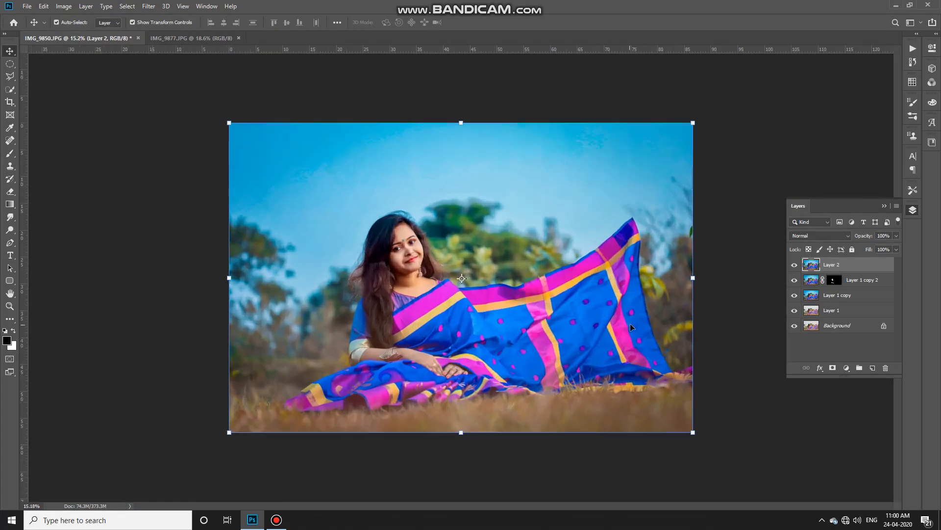
# Step: Open the Luminar 4 filter on Layer 2 and try sky (108) in AI Sky Replacement
pyautogui.hotkey('ctrl', 'alt', 'f')
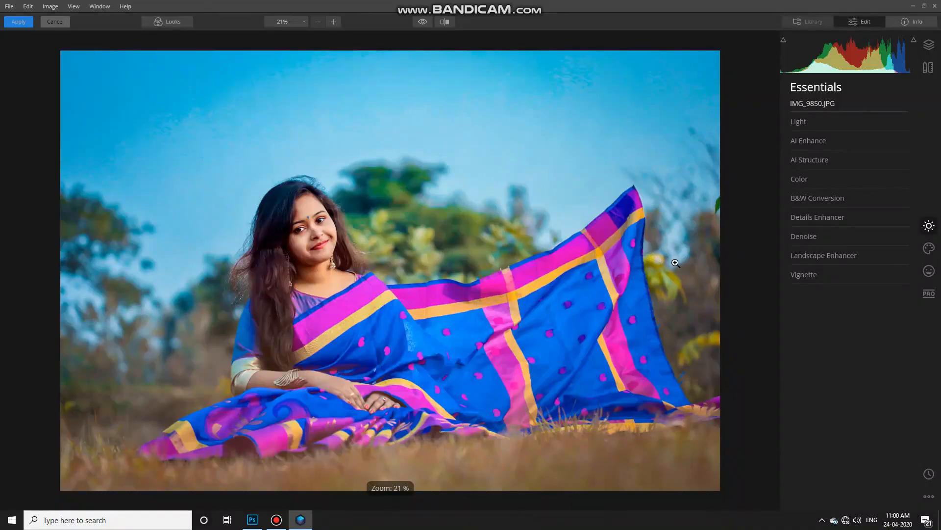
pyautogui.click(937, 254)
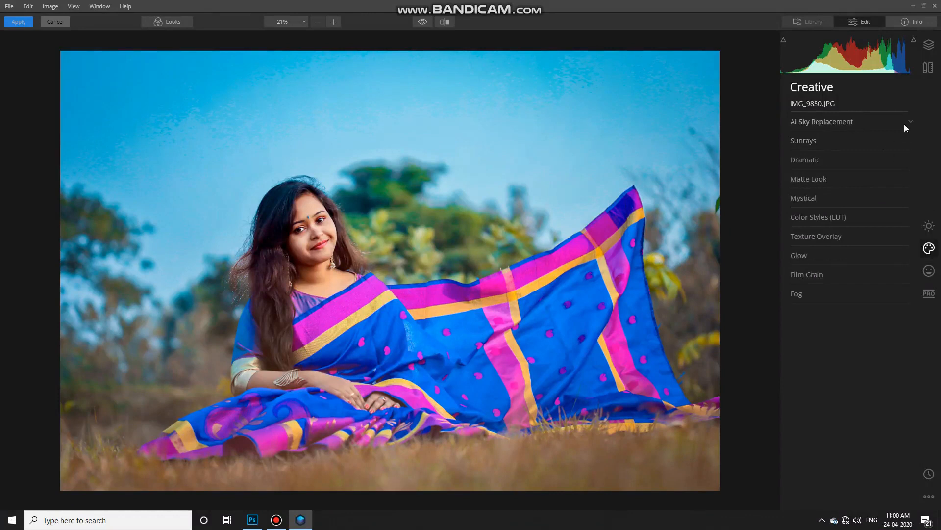
pyautogui.click(905, 122)
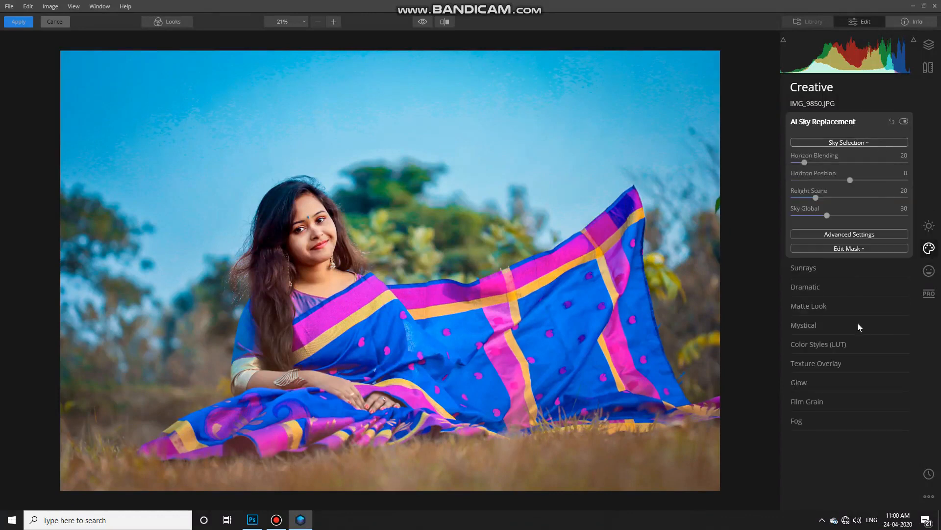
pyautogui.click(849, 142)
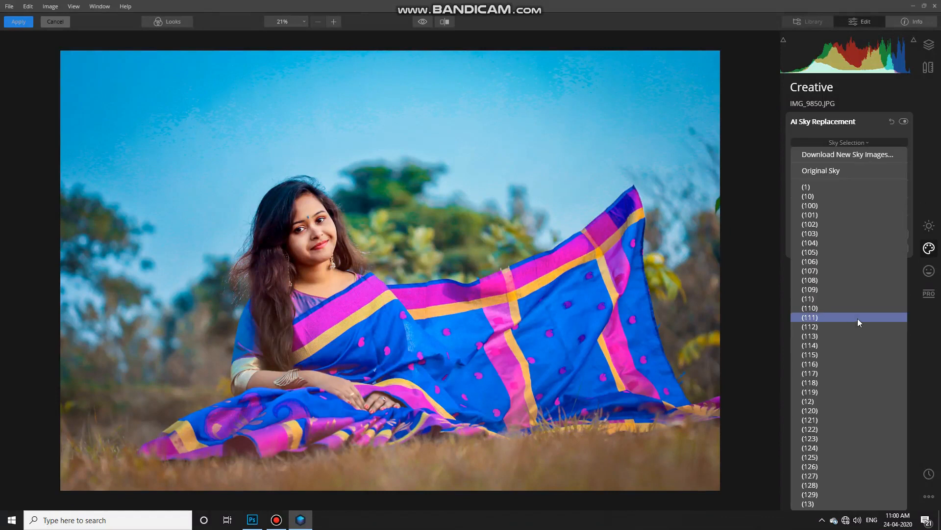
pyautogui.click(818, 283)
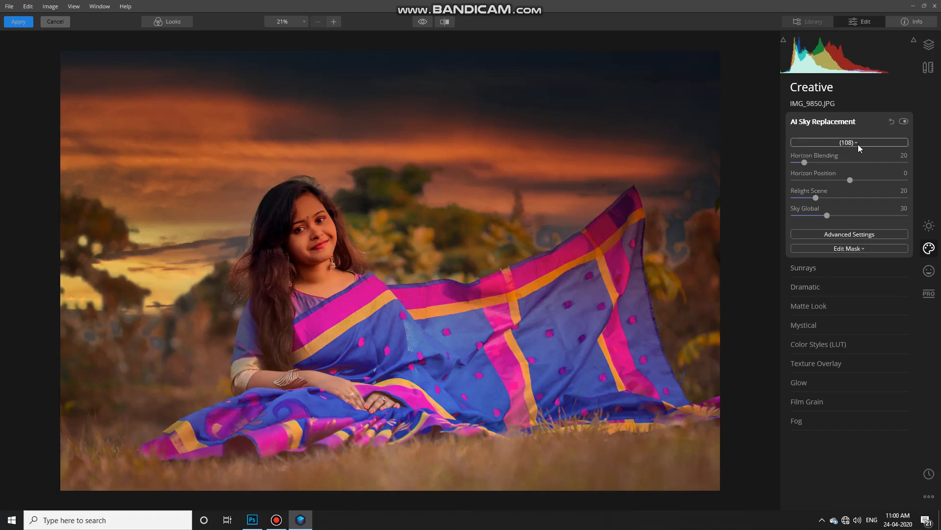
# Step: Try sky (12) as the replacement sky and change it to sky (114)
pyautogui.scroll(-2, 835, 318)
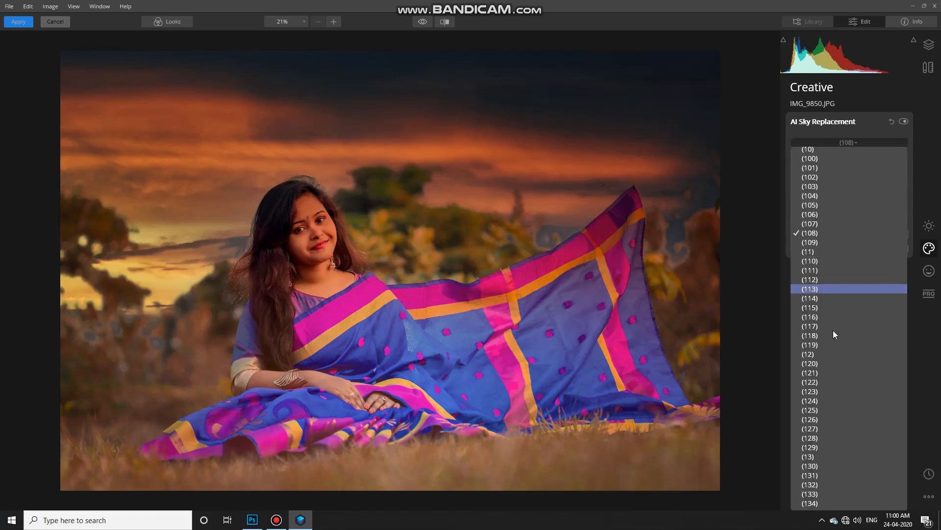
pyautogui.click(811, 354)
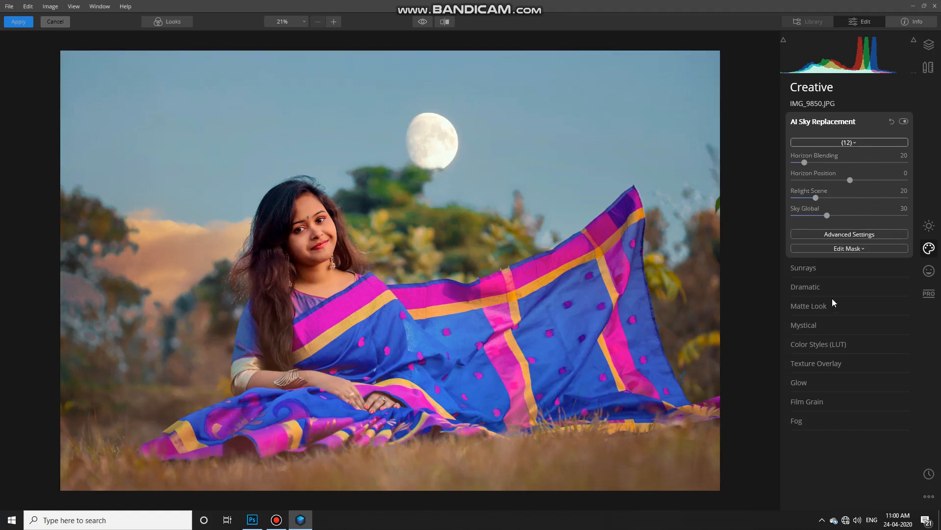
pyautogui.click(817, 300)
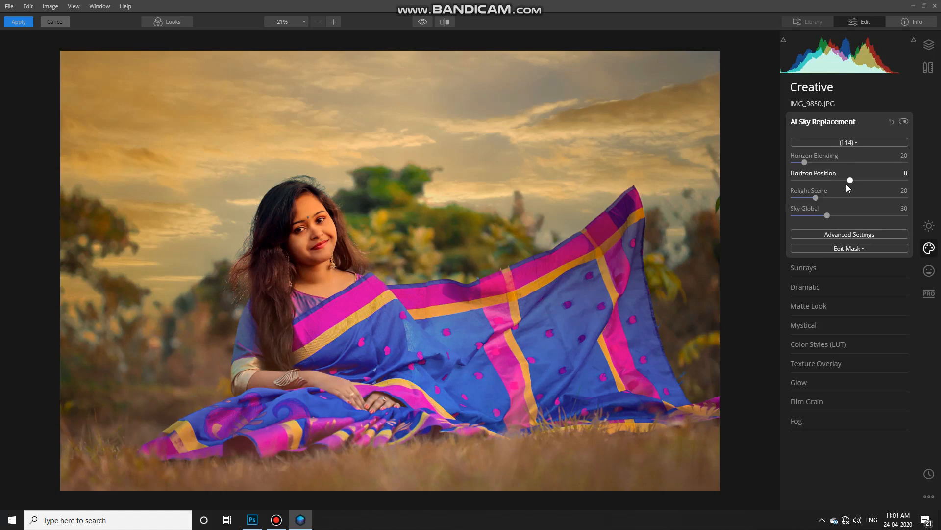
# Step: Try sky (115) as the replacement sky and change it to sky (116)
pyautogui.click(855, 142)
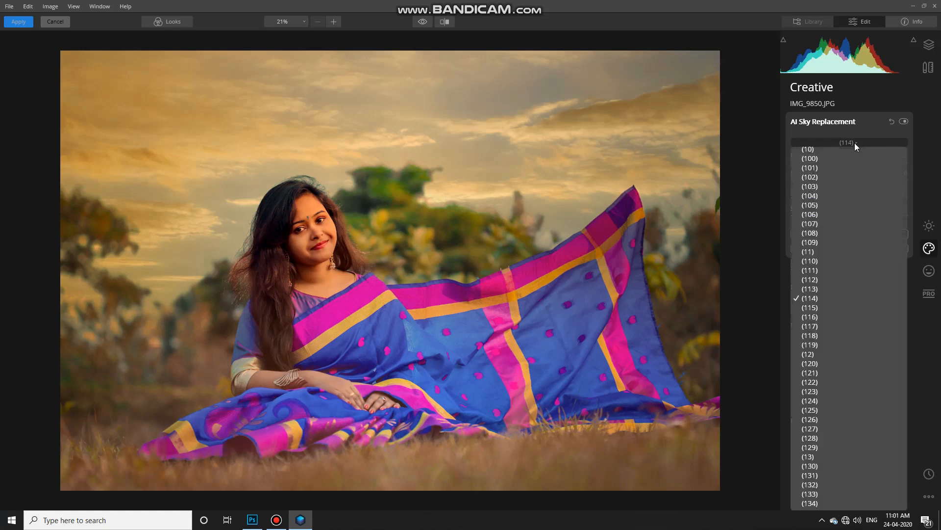
pyautogui.click(816, 309)
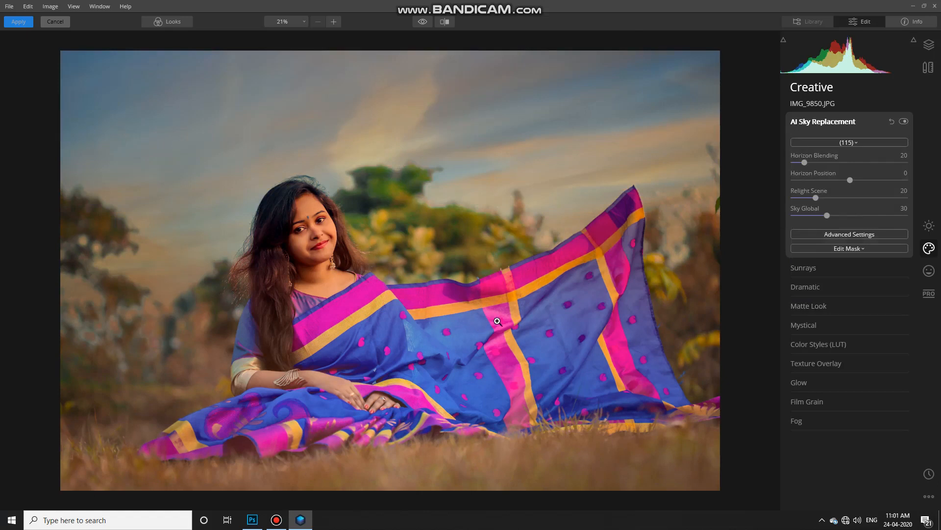
pyautogui.click(848, 147)
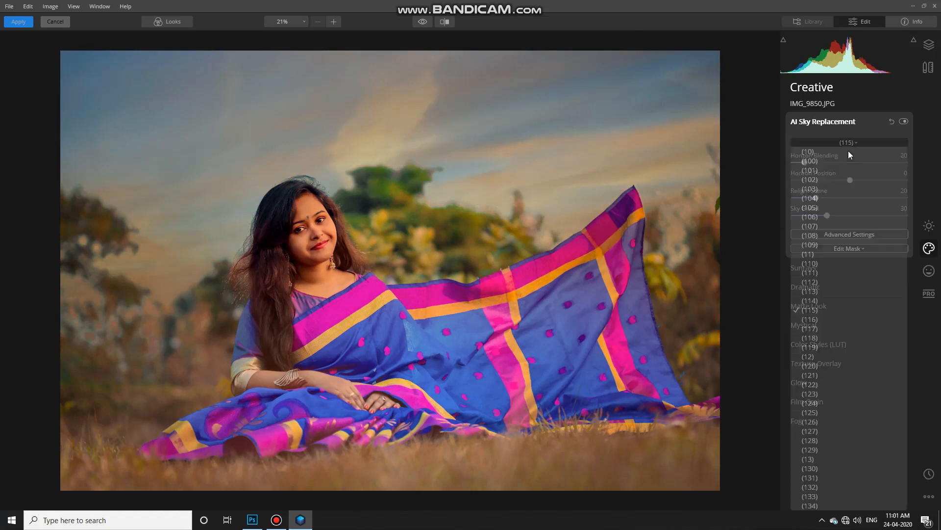
pyautogui.click(816, 320)
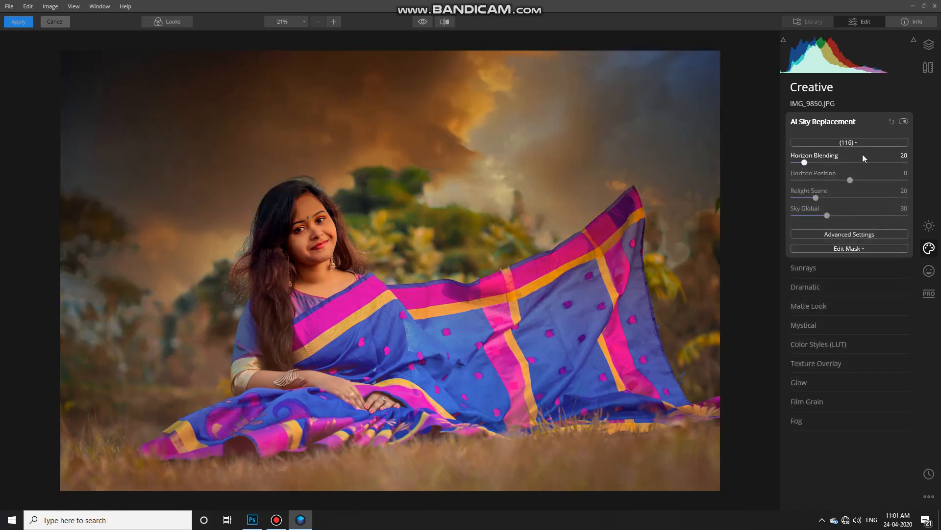
# Step: Try sky (145) in AI Sky Replacement, followed by sky (153)
pyautogui.click(858, 146)
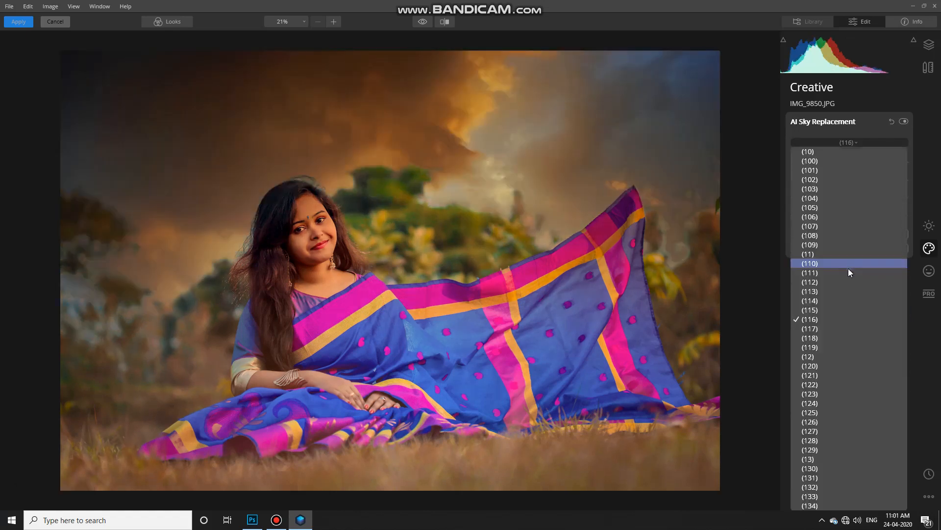
pyautogui.scroll(-6, 852, 337)
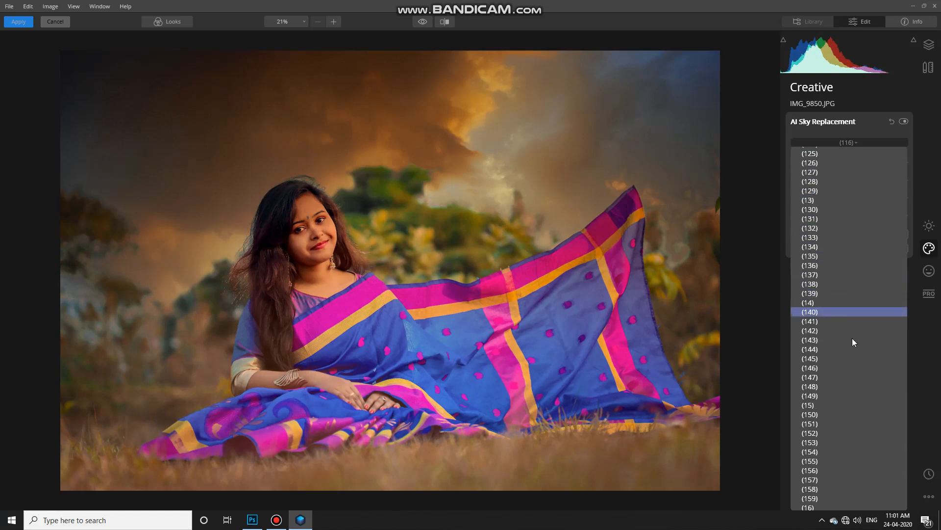
pyautogui.click(813, 335)
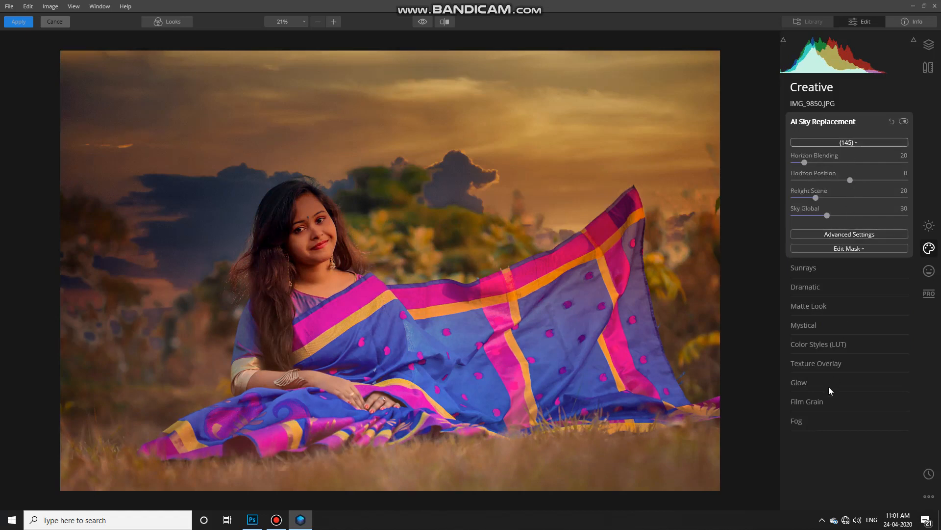
pyautogui.scroll(-5, 823, 393)
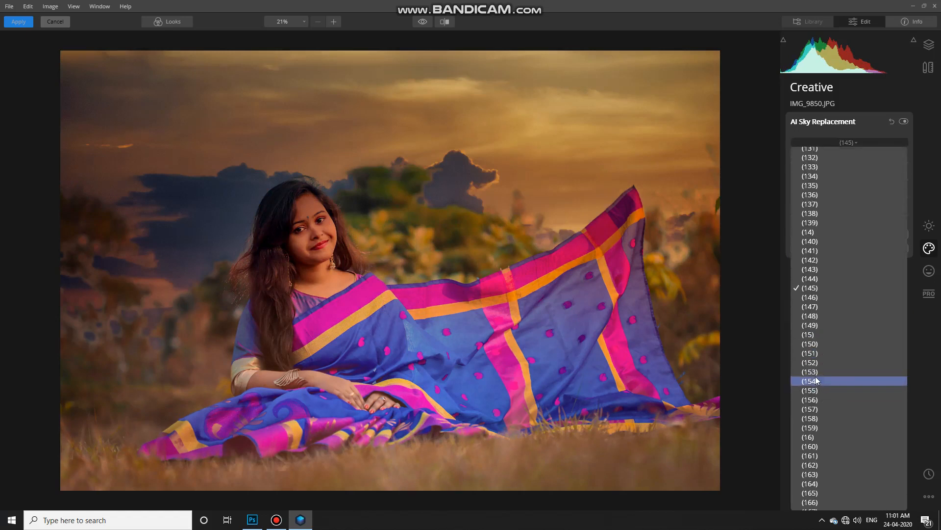
pyautogui.click(816, 372)
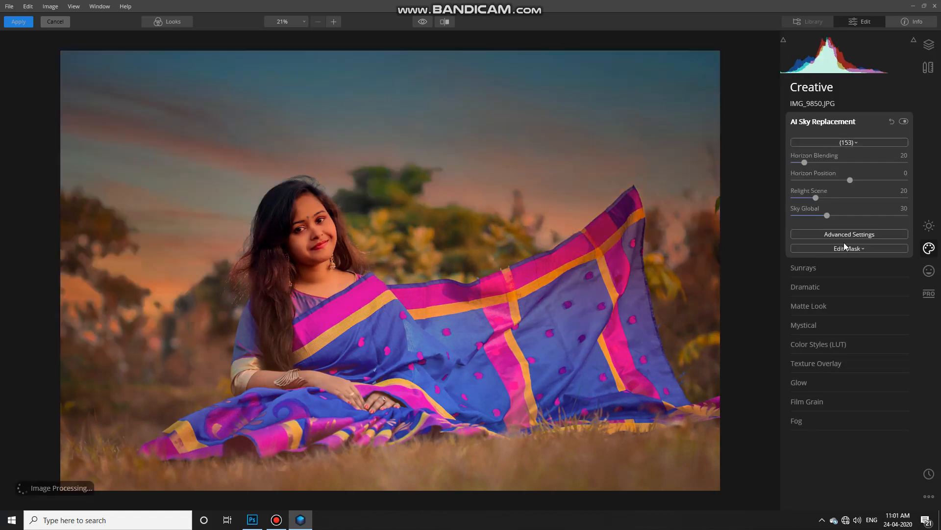
# Step: Change the replacement sky to (49), much further along the list of skies
pyautogui.click(858, 145)
pyautogui.scroll(-10, 831, 370)
pyautogui.scroll(-11, 823, 373)
pyautogui.scroll(-11, 833, 381)
pyautogui.scroll(-2, 825, 384)
pyautogui.click(812, 330)
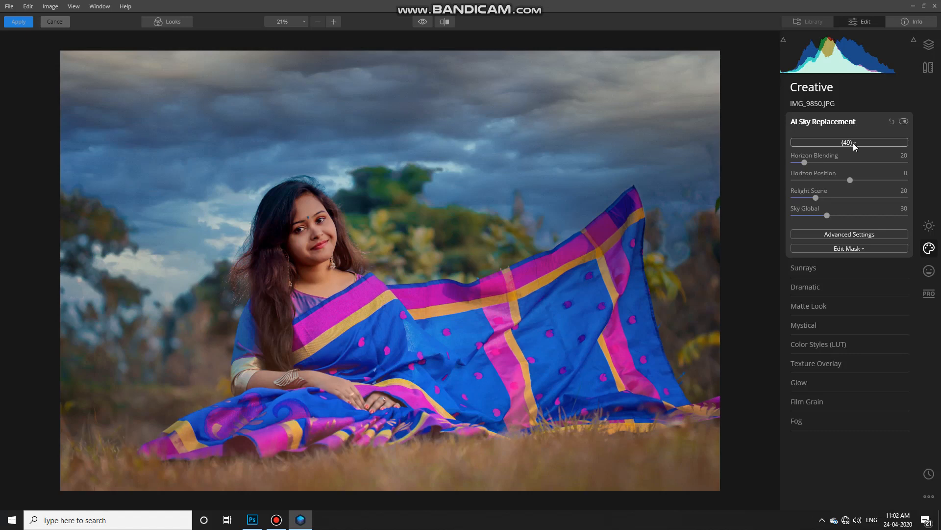
# Step: Try sky (50) behind the portrait and change it to sky (51)
pyautogui.click(854, 143)
pyautogui.scroll(-1, 836, 386)
pyautogui.click(816, 325)
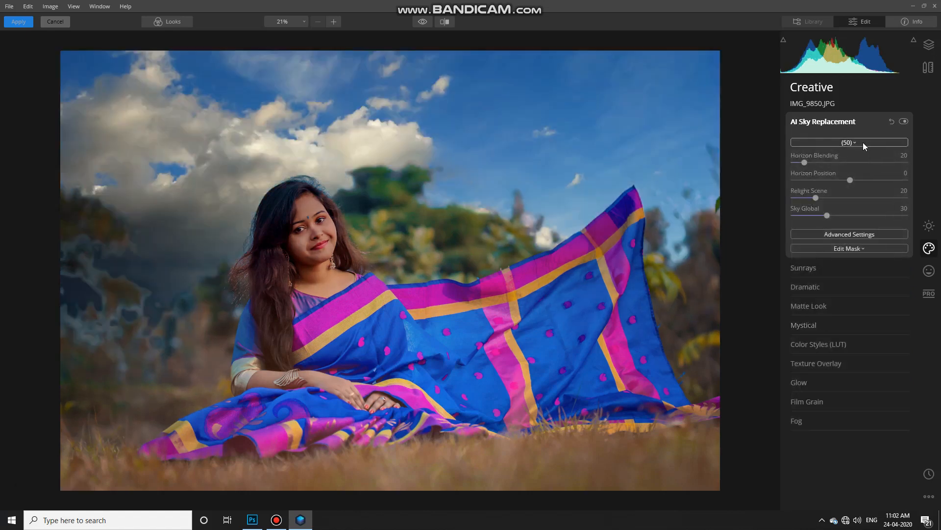
pyautogui.click(863, 142)
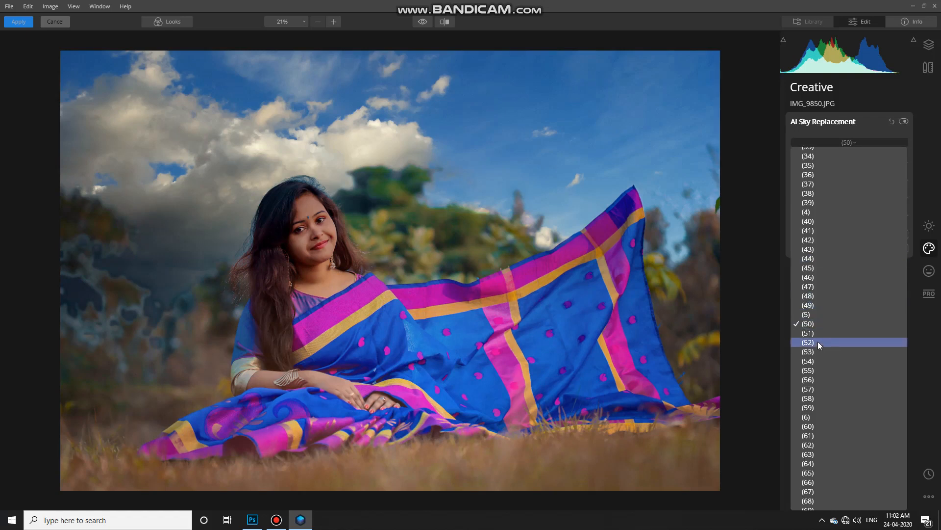
pyautogui.click(819, 334)
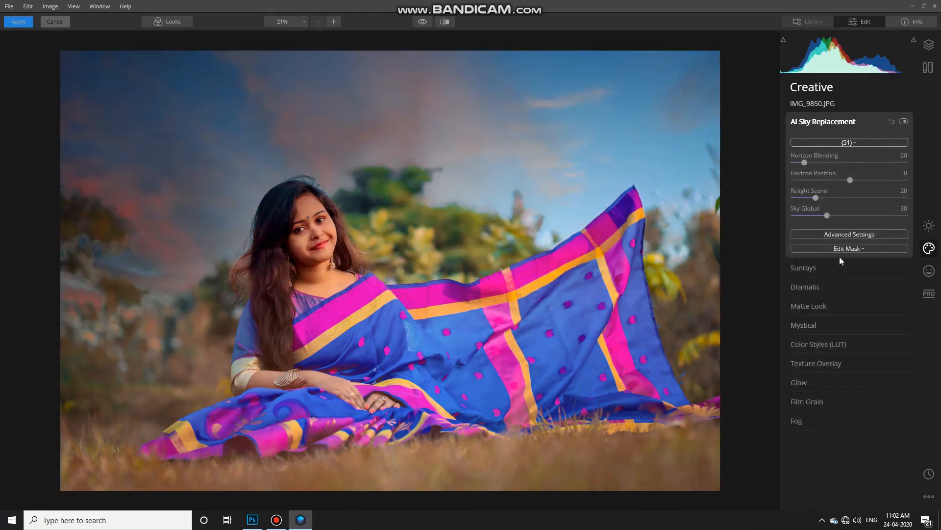
# Step: Compare skies (66) and (70) by applying each as the replacement sky
pyautogui.hotkey('alt', 'Down')
pyautogui.scroll(-1, 822, 385)
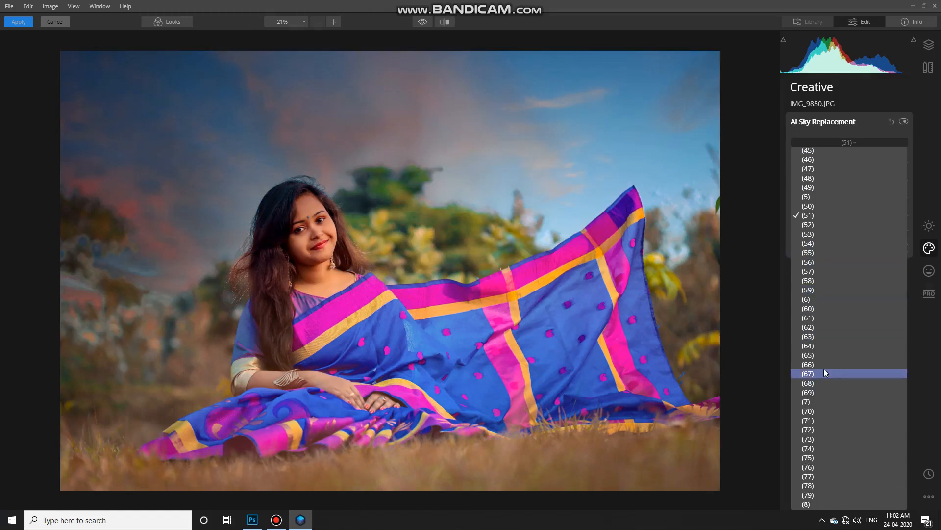
pyautogui.click(823, 367)
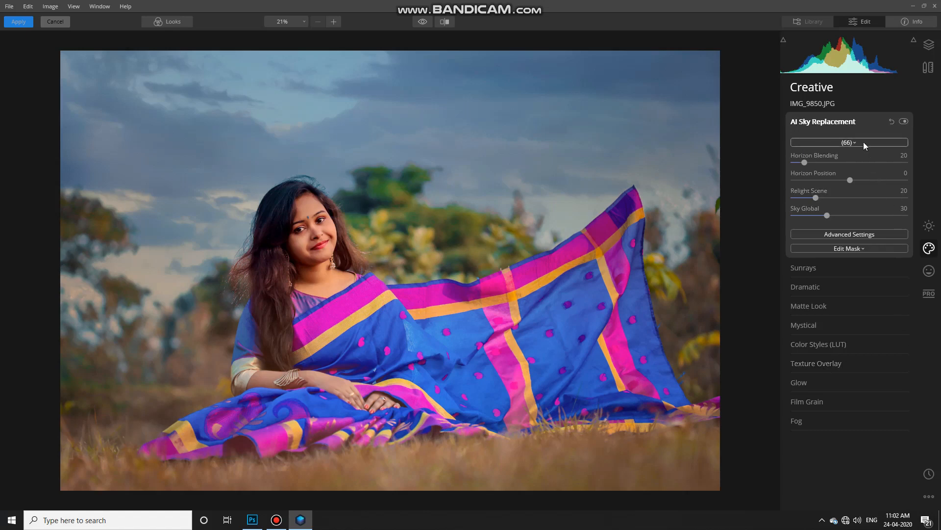
pyautogui.scroll(-2, 831, 406)
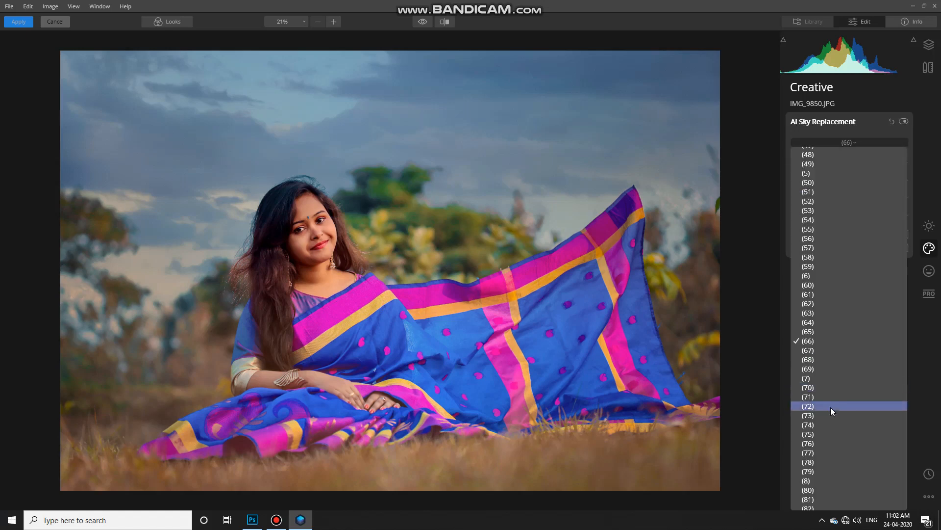
pyautogui.click(814, 367)
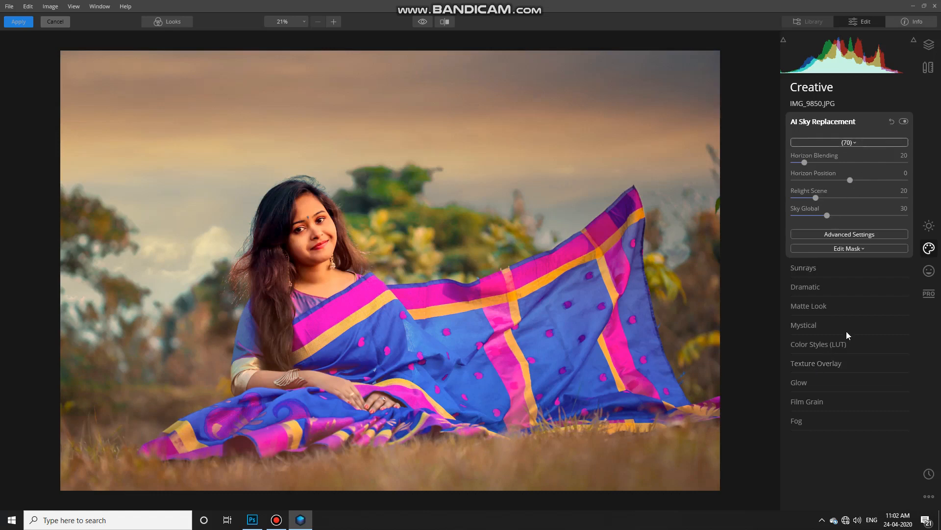
# Step: Try the Blue Sky 1 preset as the replacement sky and change it to Dramatic Sky 1
pyautogui.scroll(-5, 847, 332)
pyautogui.scroll(-4, 853, 336)
pyautogui.click(829, 380)
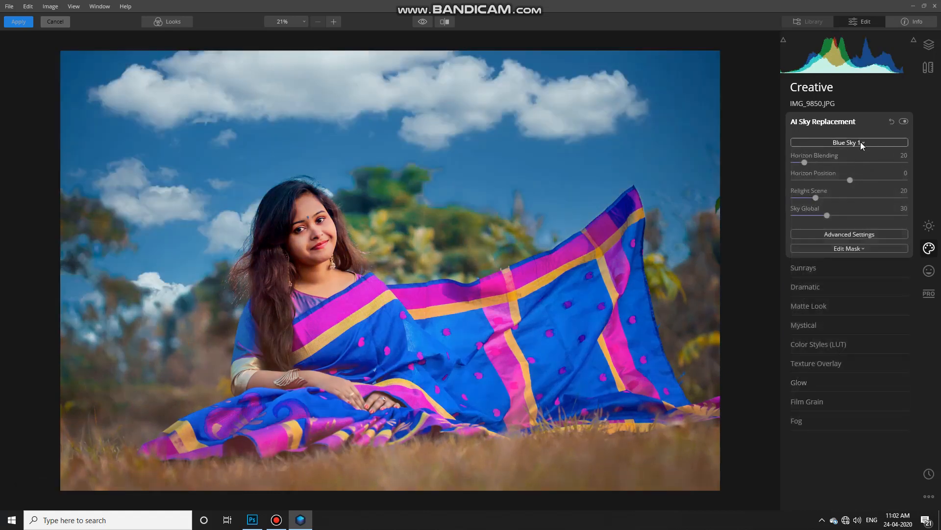
pyautogui.scroll(-2, 855, 277)
pyautogui.scroll(-1, 837, 379)
pyautogui.scroll(-1, 838, 380)
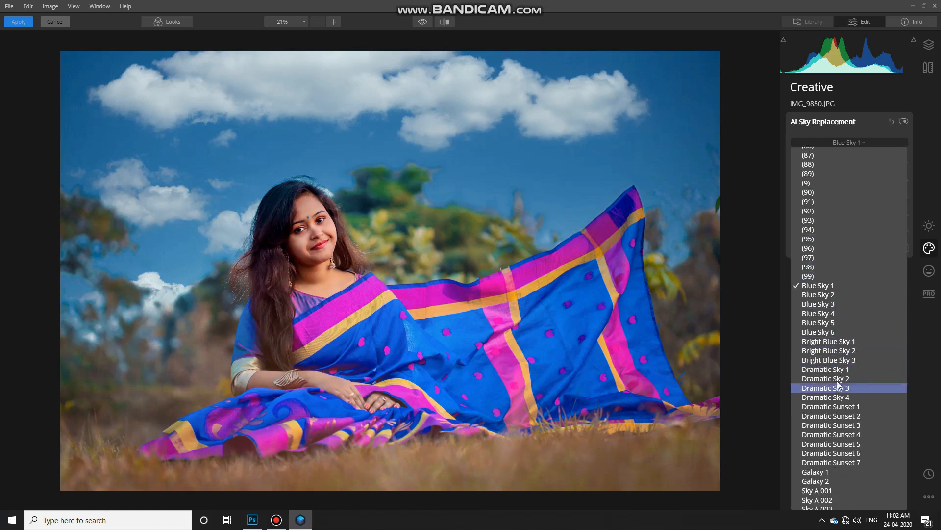
pyautogui.click(839, 373)
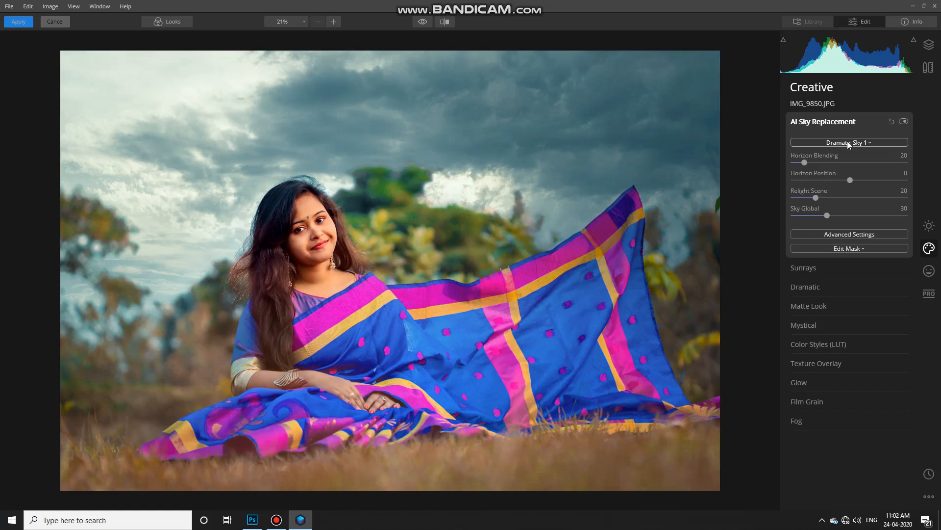
# Step: Try Dramatic Sky 2 in AI Sky Replacement and change it to Dramatic Sky 4
pyautogui.click(848, 143)
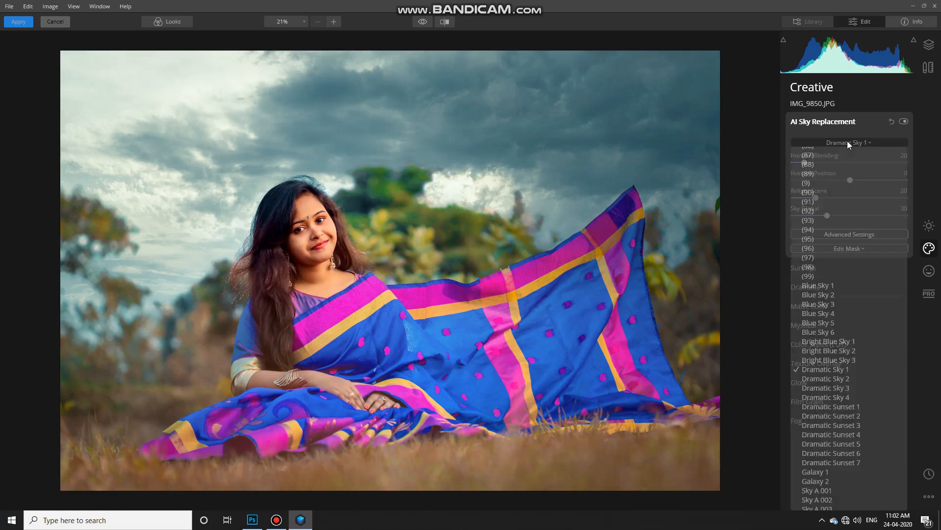
pyautogui.click(830, 379)
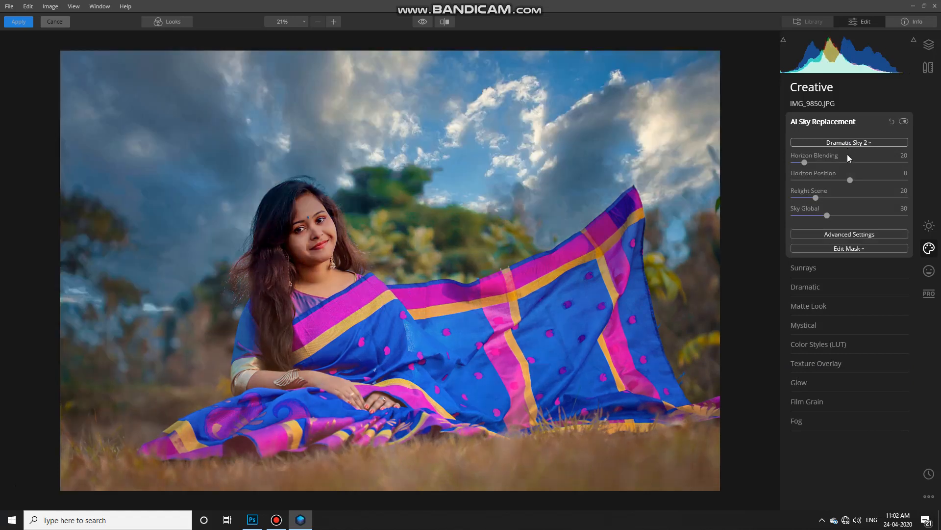
pyautogui.click(848, 142)
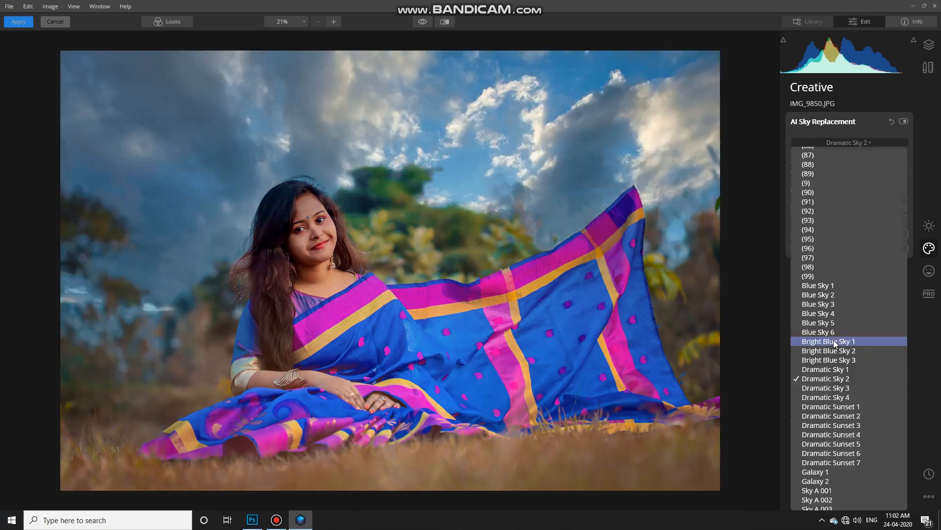
pyautogui.click(831, 396)
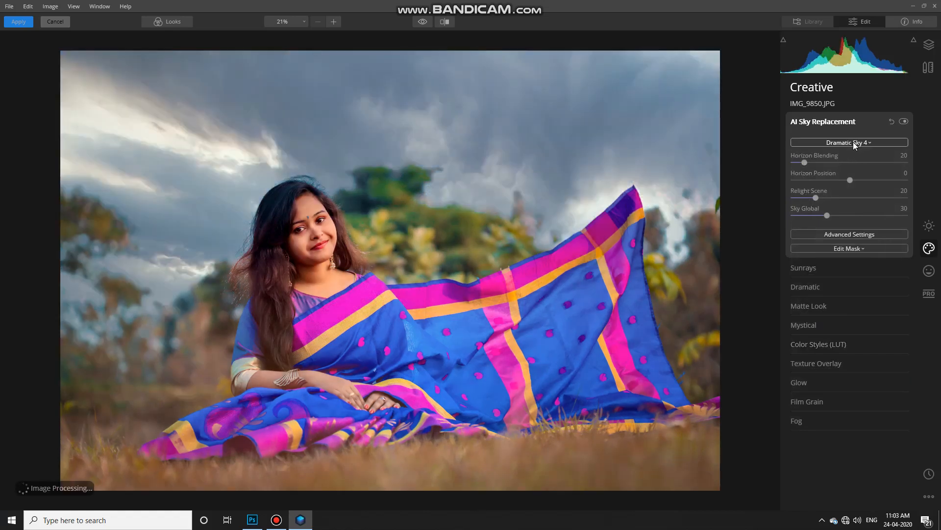
# Step: Try Dramatic Sunset 2 as the replacement sky, followed by Galaxy 1
pyautogui.click(853, 142)
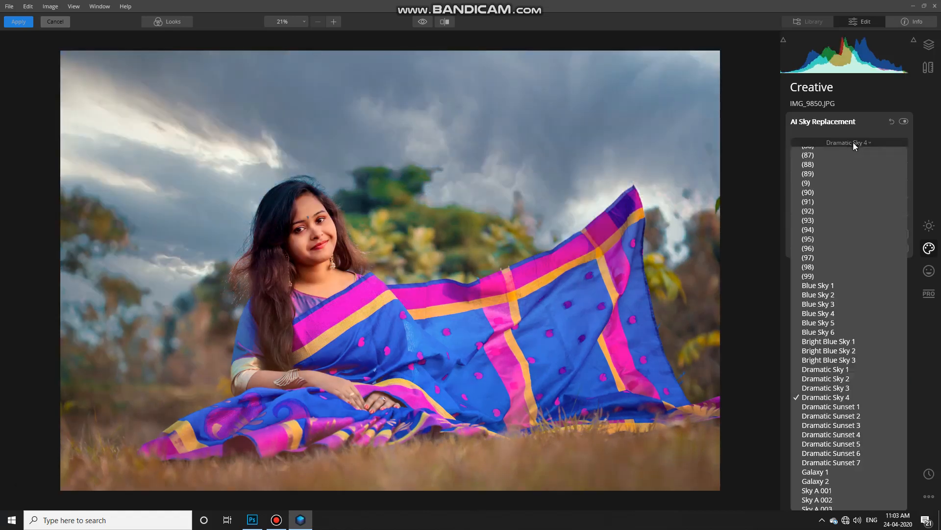
pyautogui.click(851, 422)
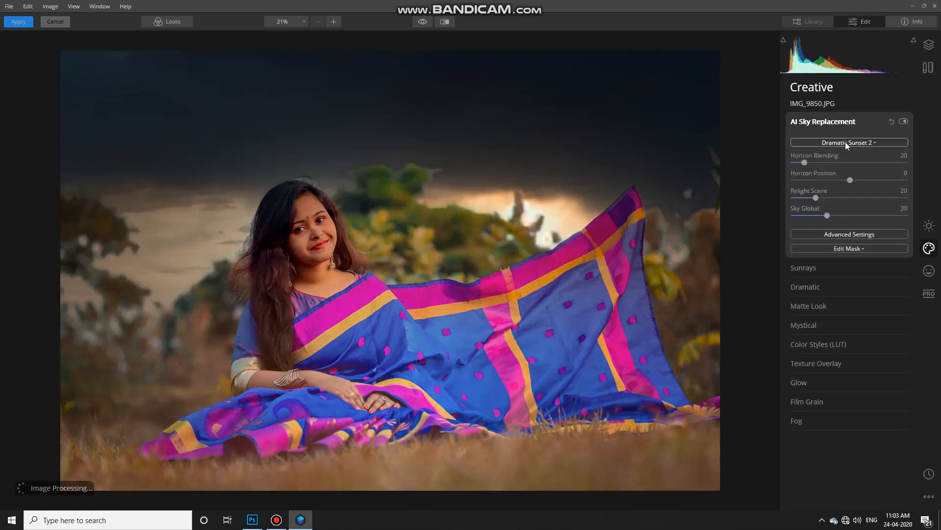
pyautogui.click(846, 143)
pyautogui.scroll(-6, 845, 394)
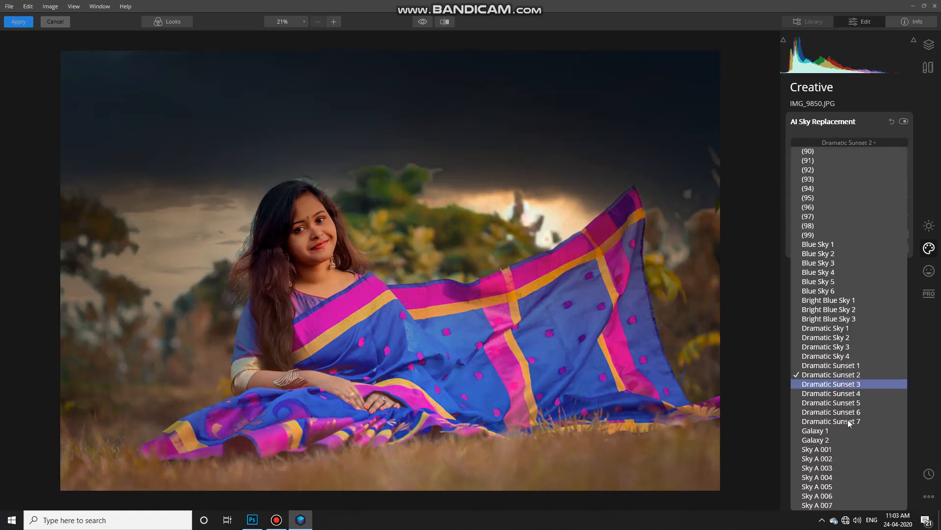
pyautogui.click(833, 313)
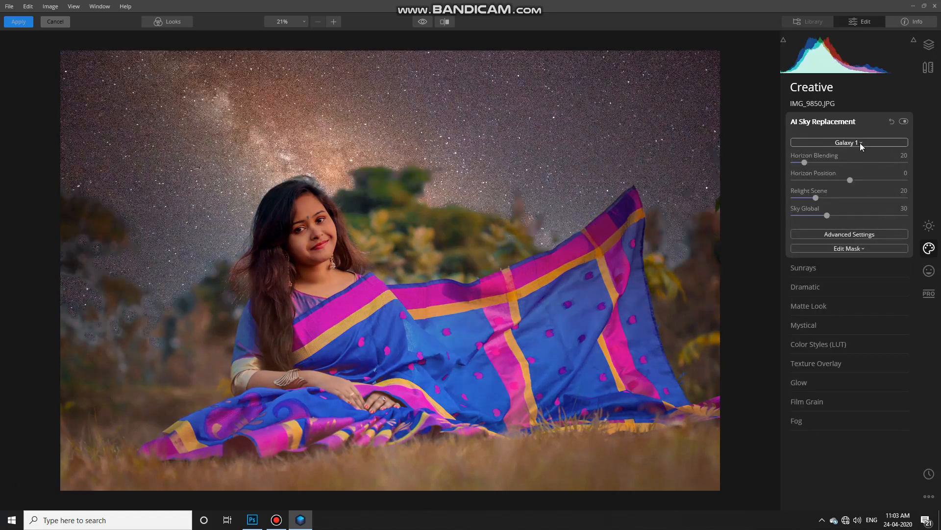
# Step: Try Sky A 027 as the replacement sky and change it to Sky A 055
pyautogui.scroll(-6, 849, 401)
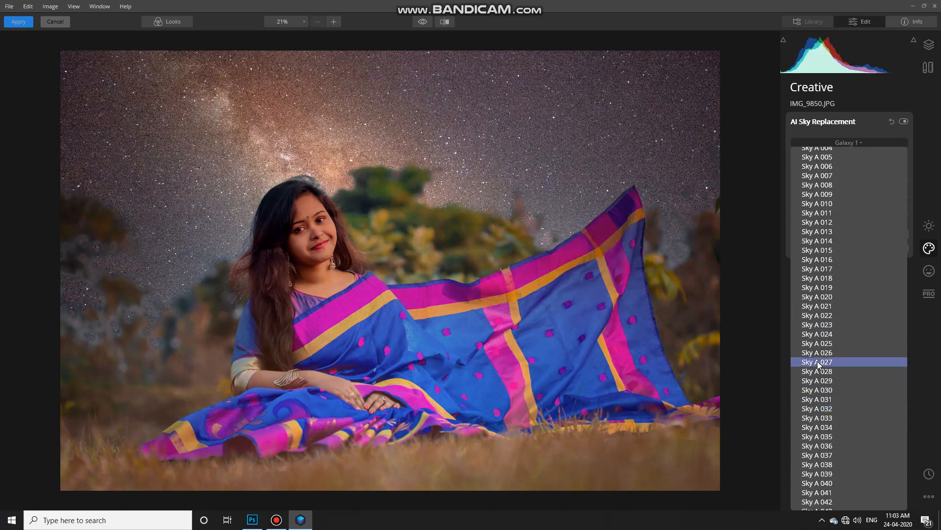
pyautogui.click(823, 362)
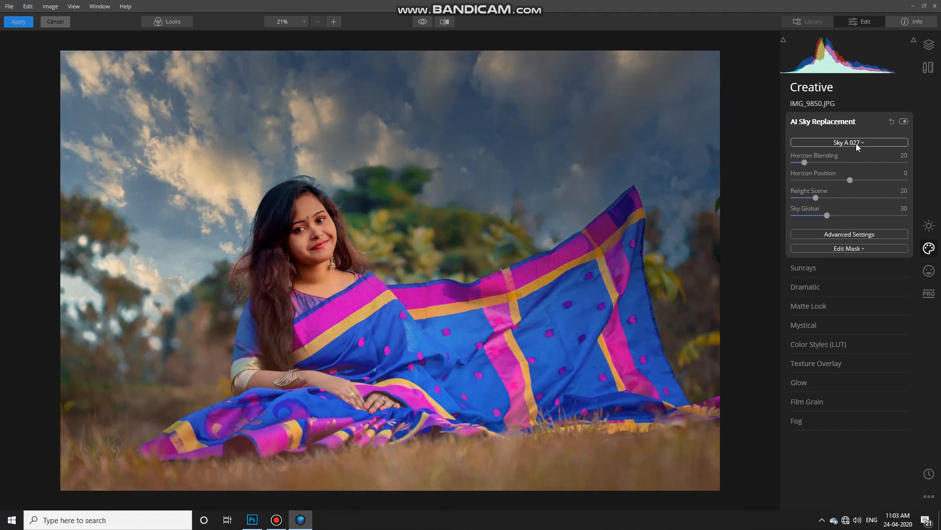
pyautogui.scroll(-9, 849, 411)
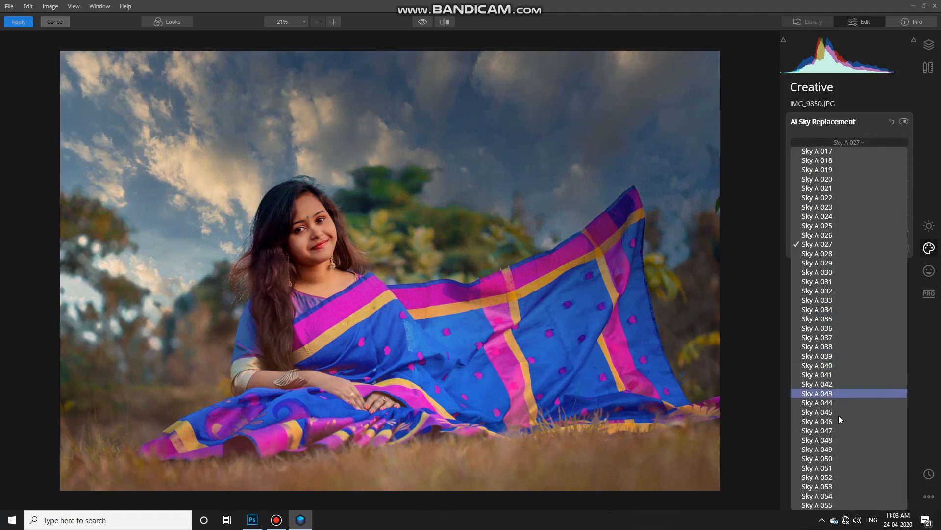
pyautogui.click(812, 387)
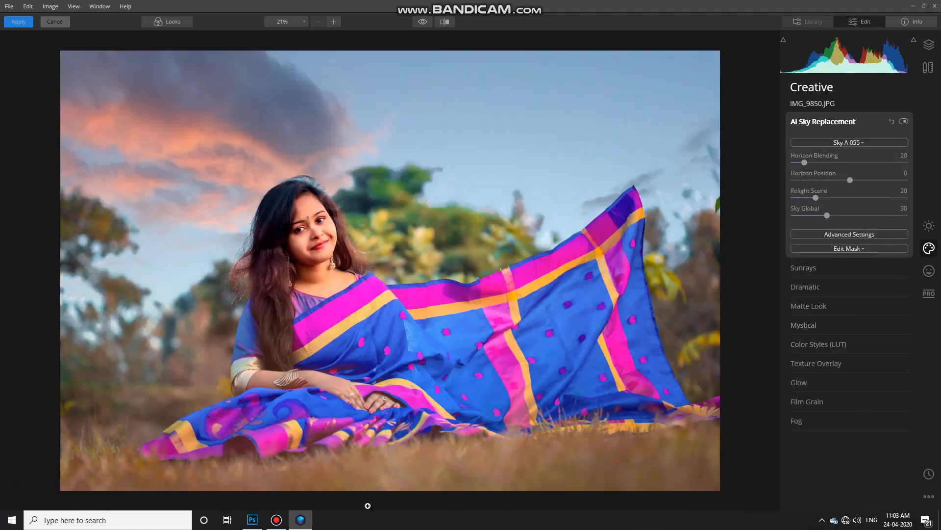
# Step: Bring up the Bandicam recorder, minimise its window and return to the portrait in Photoshop
pyautogui.click(276, 519)
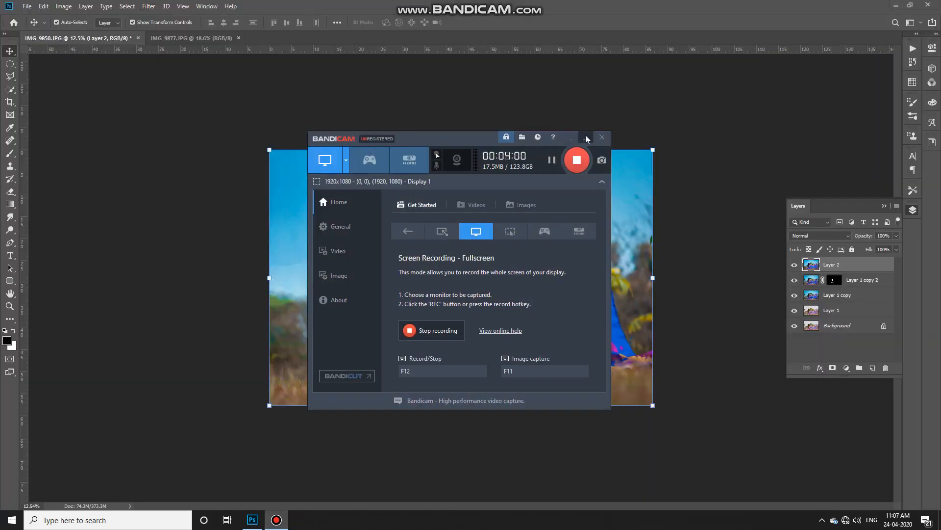
pyautogui.click(587, 139)
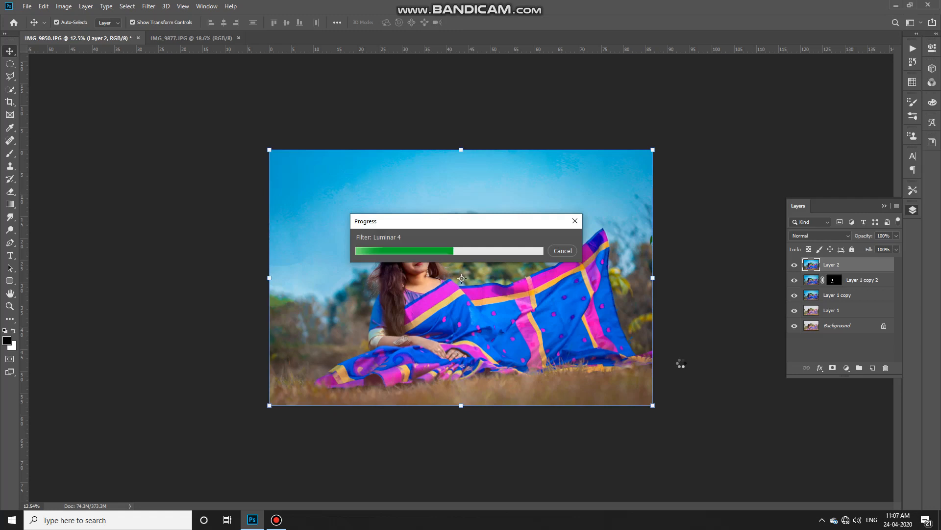
pyautogui.click(713, 380)
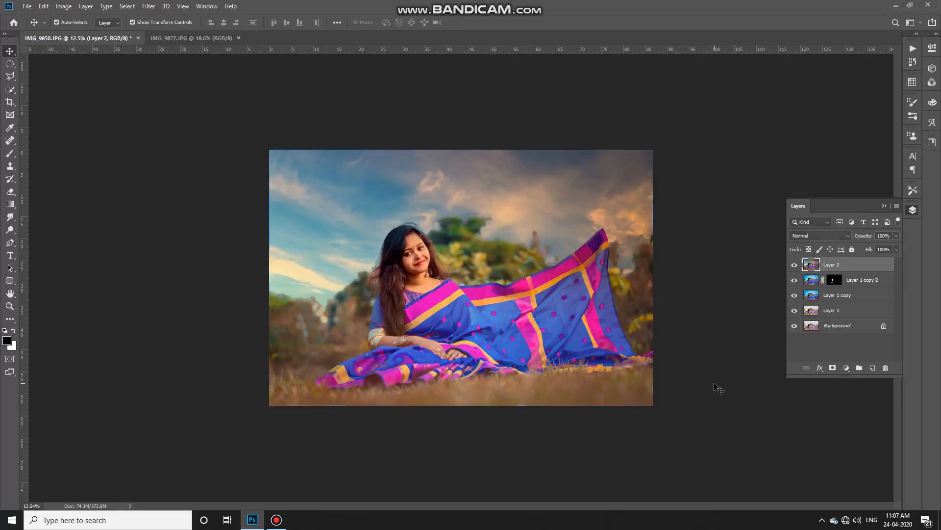
# Step: Toggle Layer 2's visibility to compare the portrait with and without the replaced sky
pyautogui.scroll(-4, 497, 329)
pyautogui.scroll(6, 553, 343)
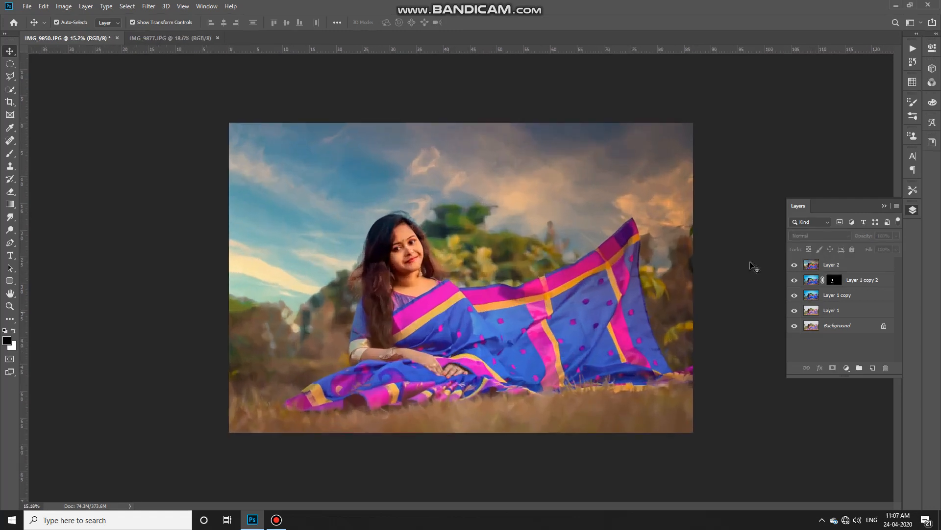
pyautogui.click(799, 266)
pyautogui.click(799, 266)
pyautogui.click(799, 266)
# Step: Add a layer mask to Layer 2 and invert it to black
pyautogui.click(858, 270)
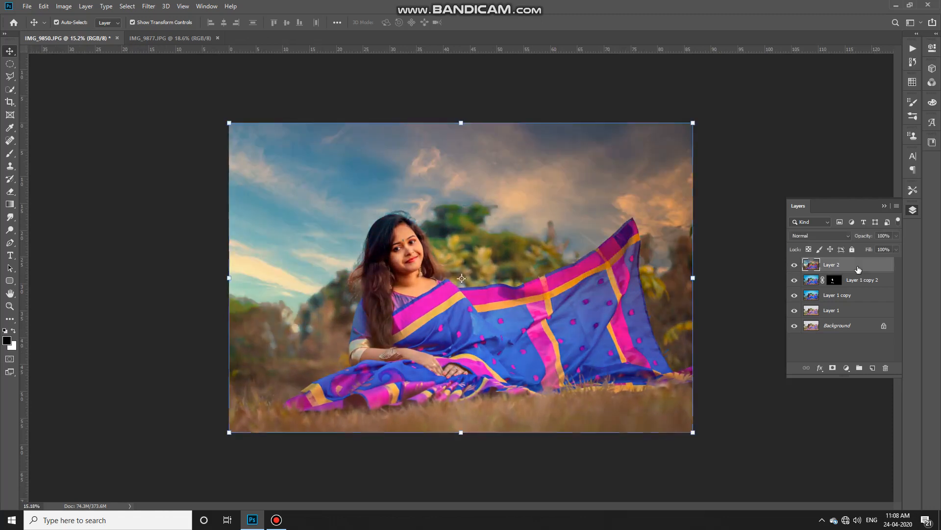
pyautogui.click(832, 368)
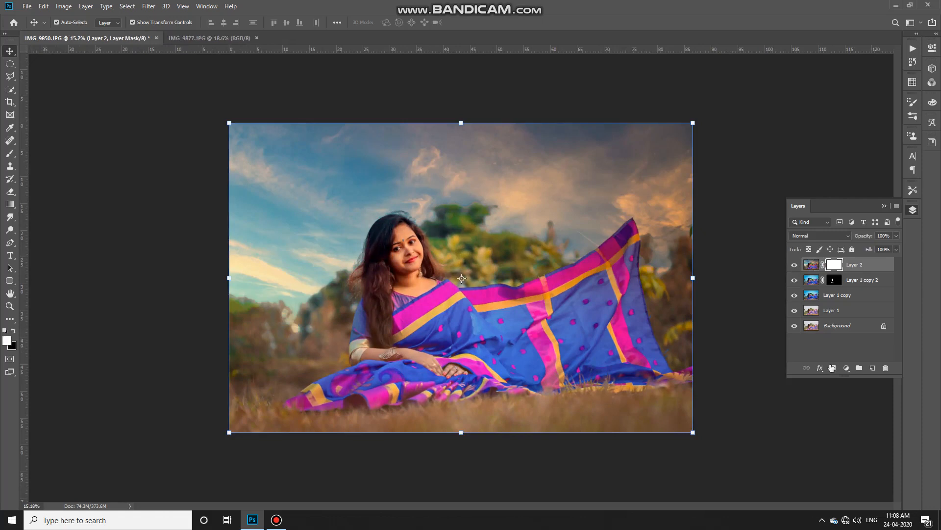
pyautogui.hotkey('ctrl', 'i')
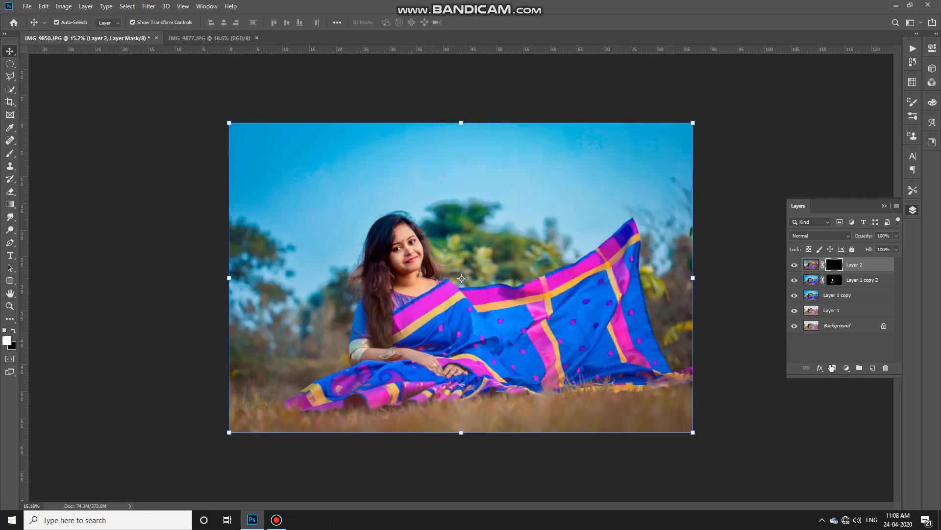
# Step: Paint white on Layer 2's mask with a 900 px brush to reveal the new sky across the upper image and above the raised saree
pyautogui.press('b')
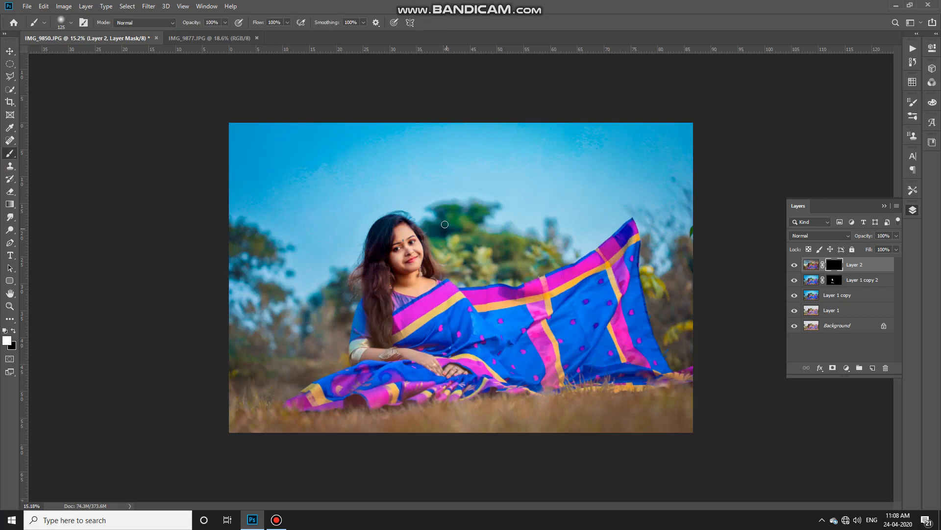
pyautogui.scroll(4, 489, 166)
pyautogui.scroll(-1, 504, 174)
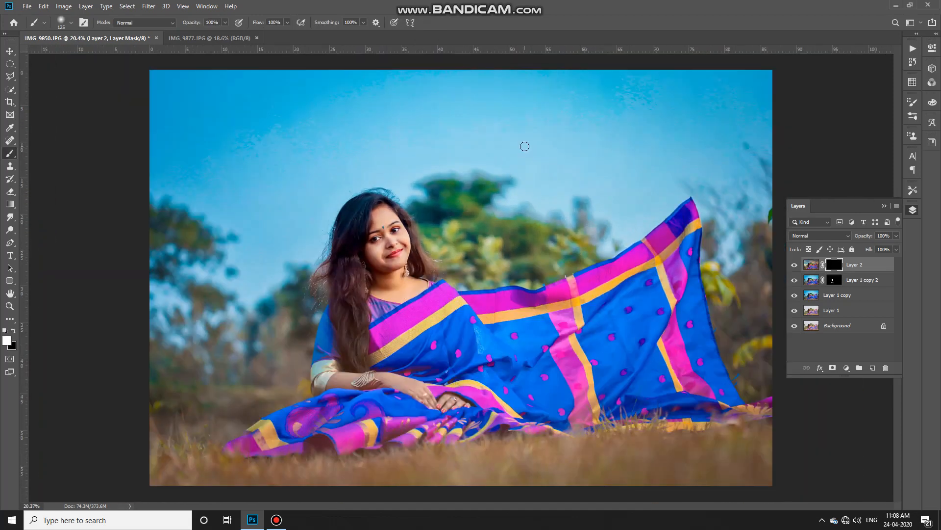
pyautogui.press(']')
pyautogui.press(']')
pyautogui.press(']')
pyautogui.press(']')
pyautogui.moveTo(544, 99)
pyautogui.mouseDown()
pyautogui.moveTo(676, 78)
pyautogui.moveTo(748, 86)
pyautogui.moveTo(734, 98)
pyautogui.moveTo(446, 78)
pyautogui.moveTo(241, 102)
pyautogui.moveTo(173, 154)
pyautogui.moveTo(143, 236)
pyautogui.moveTo(163, 236)
pyautogui.moveTo(186, 215)
pyautogui.moveTo(197, 235)
pyautogui.moveTo(219, 225)
pyautogui.moveTo(212, 232)
pyautogui.moveTo(163, 63)
pyautogui.mouseUp()
pyautogui.moveTo(276, 69)
pyautogui.mouseDown()
pyautogui.moveTo(178, 83)
pyautogui.moveTo(195, 97)
pyautogui.moveTo(264, 99)
pyautogui.moveTo(172, 104)
pyautogui.moveTo(186, 90)
pyautogui.moveTo(184, 123)
pyautogui.moveTo(244, 184)
pyautogui.moveTo(198, 167)
pyautogui.moveTo(183, 298)
pyautogui.moveTo(148, 289)
pyautogui.moveTo(166, 308)
pyautogui.moveTo(201, 316)
pyautogui.moveTo(245, 265)
pyautogui.moveTo(235, 305)
pyautogui.moveTo(194, 329)
pyautogui.moveTo(227, 334)
pyautogui.moveTo(239, 317)
pyautogui.moveTo(257, 197)
pyautogui.moveTo(292, 105)
pyautogui.moveTo(392, 73)
pyautogui.moveTo(734, 140)
pyautogui.moveTo(789, 138)
pyautogui.moveTo(636, 90)
pyautogui.moveTo(733, 104)
pyautogui.moveTo(757, 177)
pyautogui.moveTo(765, 77)
pyautogui.mouseUp()
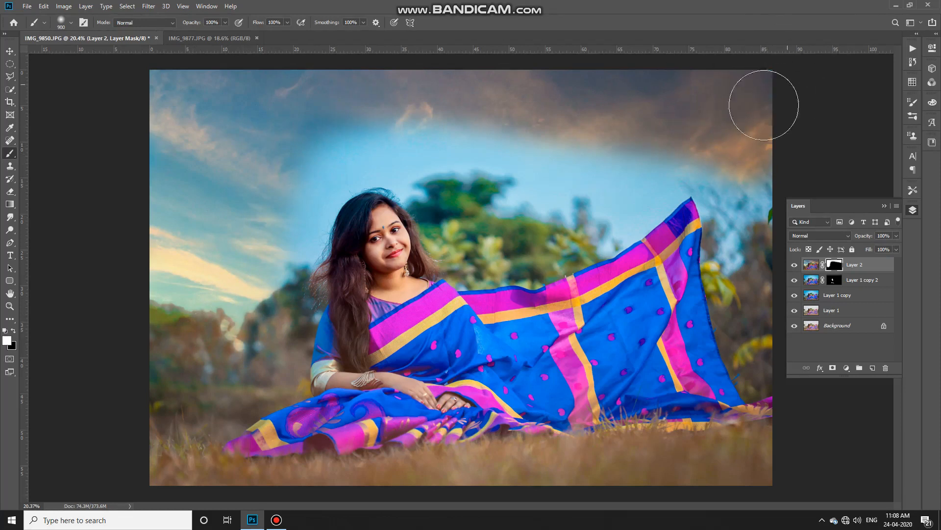
pyautogui.scroll(-1, 773, 221)
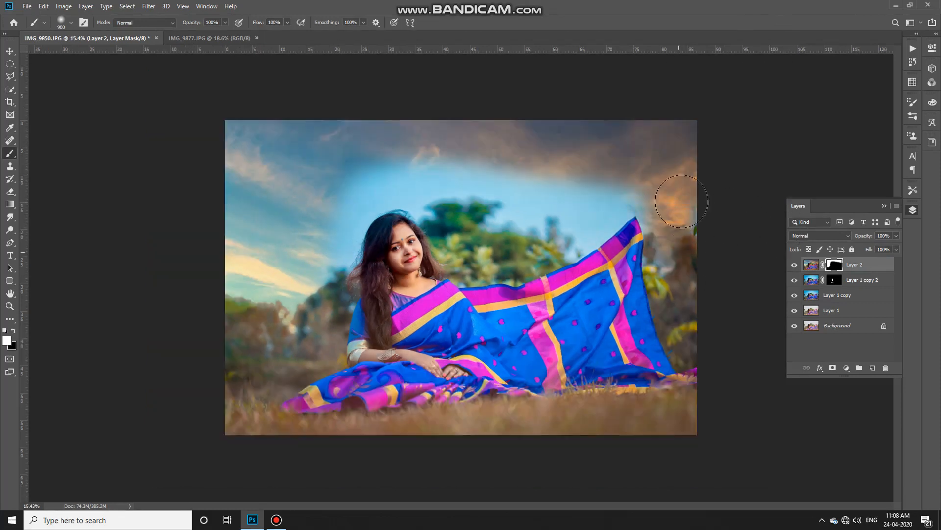
pyautogui.moveTo(649, 201)
pyautogui.mouseDown()
pyautogui.moveTo(630, 241)
pyautogui.moveTo(603, 183)
pyautogui.moveTo(632, 180)
pyautogui.moveTo(630, 224)
pyautogui.moveTo(606, 238)
pyautogui.moveTo(578, 218)
pyautogui.moveTo(598, 193)
pyautogui.moveTo(581, 249)
pyautogui.moveTo(535, 214)
pyautogui.moveTo(582, 197)
pyautogui.moveTo(579, 245)
pyautogui.moveTo(528, 160)
pyautogui.moveTo(543, 179)
pyautogui.moveTo(500, 218)
pyautogui.moveTo(453, 123)
pyautogui.moveTo(481, 155)
pyautogui.moveTo(426, 140)
pyautogui.moveTo(299, 170)
pyautogui.moveTo(611, 199)
pyautogui.mouseUp()
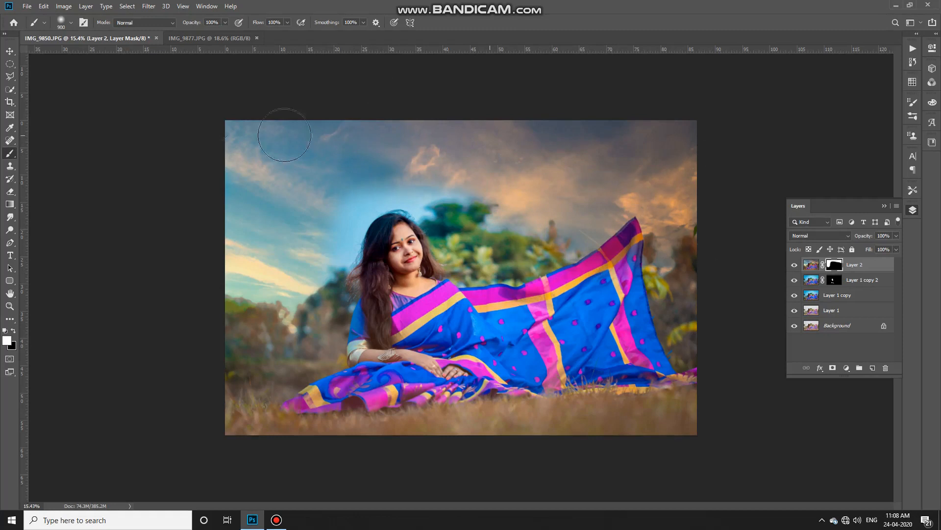
# Step: Reduce the brush to 300 px and paint the new sky in on the mask around the woman's head and above the treetops
pyautogui.scroll(2, 323, 142)
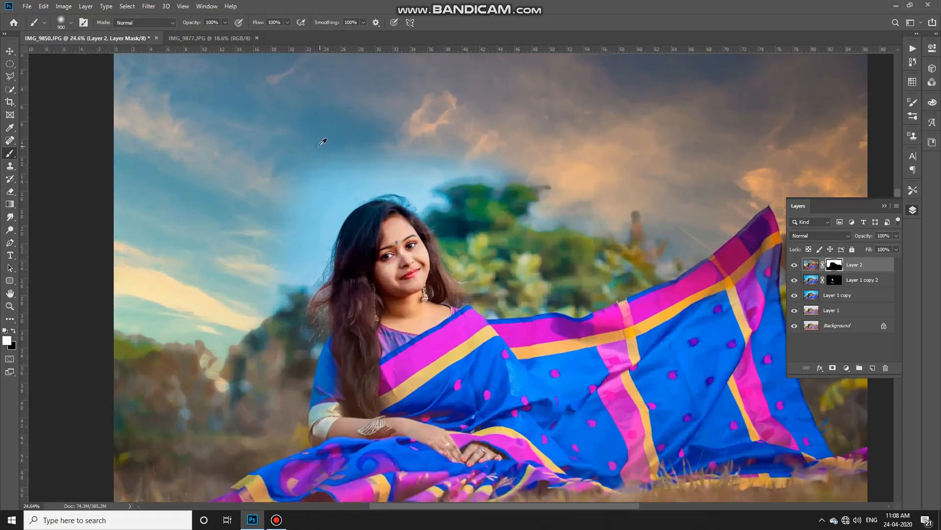
pyautogui.scroll(1, 323, 142)
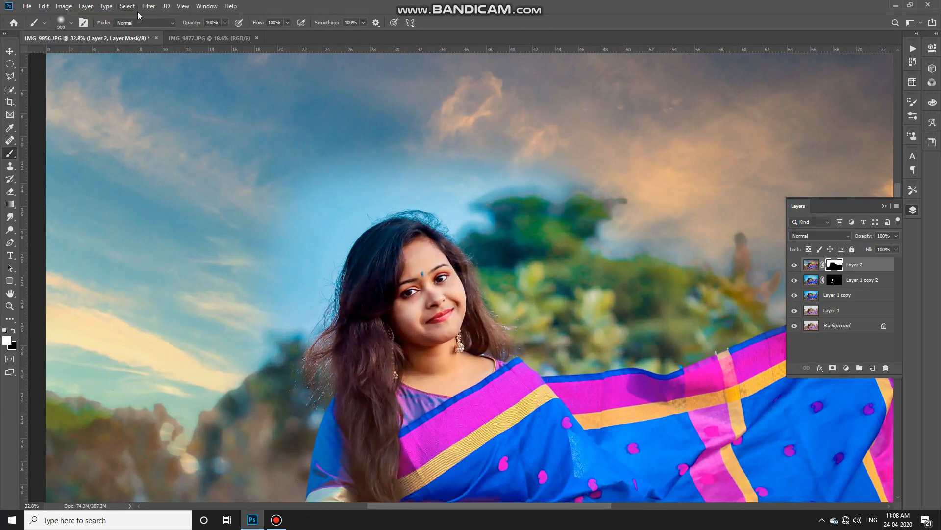
pyautogui.press('[')
pyautogui.press('[')
pyautogui.press('[')
pyautogui.press('[')
pyautogui.press('[')
pyautogui.moveTo(621, 204)
pyautogui.mouseDown()
pyautogui.moveTo(464, 149)
pyautogui.moveTo(510, 203)
pyautogui.moveTo(488, 210)
pyautogui.moveTo(410, 189)
pyautogui.moveTo(480, 244)
pyautogui.moveTo(362, 200)
pyautogui.moveTo(479, 227)
pyautogui.moveTo(350, 217)
pyautogui.moveTo(378, 193)
pyautogui.moveTo(481, 183)
pyautogui.moveTo(380, 183)
pyautogui.moveTo(509, 189)
pyautogui.moveTo(458, 200)
pyautogui.moveTo(479, 217)
pyautogui.moveTo(486, 157)
pyautogui.moveTo(502, 168)
pyautogui.moveTo(473, 143)
pyautogui.moveTo(311, 219)
pyautogui.mouseUp()
pyautogui.scroll(3, 438, 175)
pyautogui.scroll(-3, 313, 212)
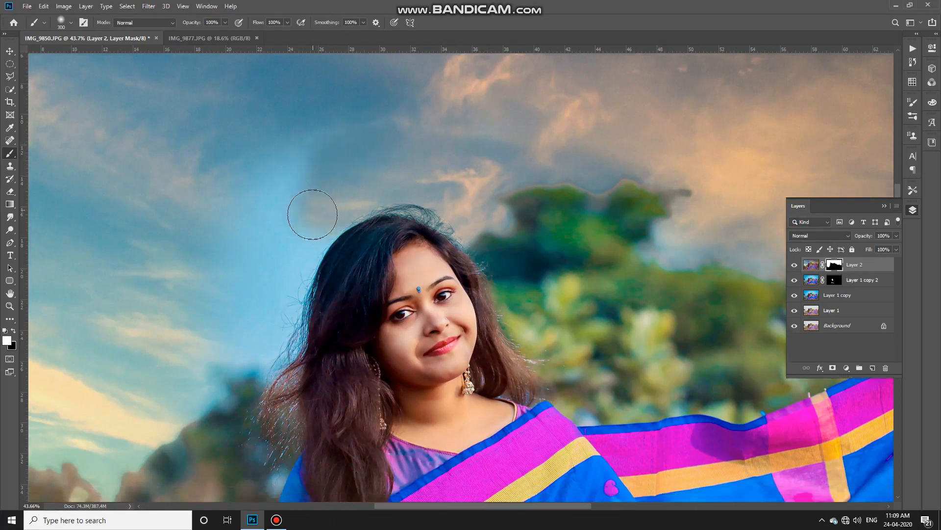
pyautogui.scroll(-1, 313, 177)
pyautogui.moveTo(342, 126)
pyautogui.mouseDown()
pyautogui.moveTo(273, 250)
pyautogui.moveTo(294, 192)
pyautogui.moveTo(325, 144)
pyautogui.moveTo(255, 293)
pyautogui.moveTo(295, 243)
pyautogui.moveTo(280, 275)
pyautogui.moveTo(226, 310)
pyautogui.moveTo(286, 273)
pyautogui.moveTo(184, 322)
pyautogui.moveTo(222, 316)
pyautogui.moveTo(167, 344)
pyautogui.moveTo(244, 293)
pyautogui.moveTo(285, 225)
pyautogui.moveTo(281, 262)
pyautogui.moveTo(296, 205)
pyautogui.moveTo(282, 226)
pyautogui.moveTo(316, 149)
pyautogui.moveTo(359, 115)
pyautogui.moveTo(446, 103)
pyautogui.moveTo(476, 118)
pyautogui.moveTo(395, 106)
pyautogui.moveTo(484, 158)
pyautogui.mouseUp()
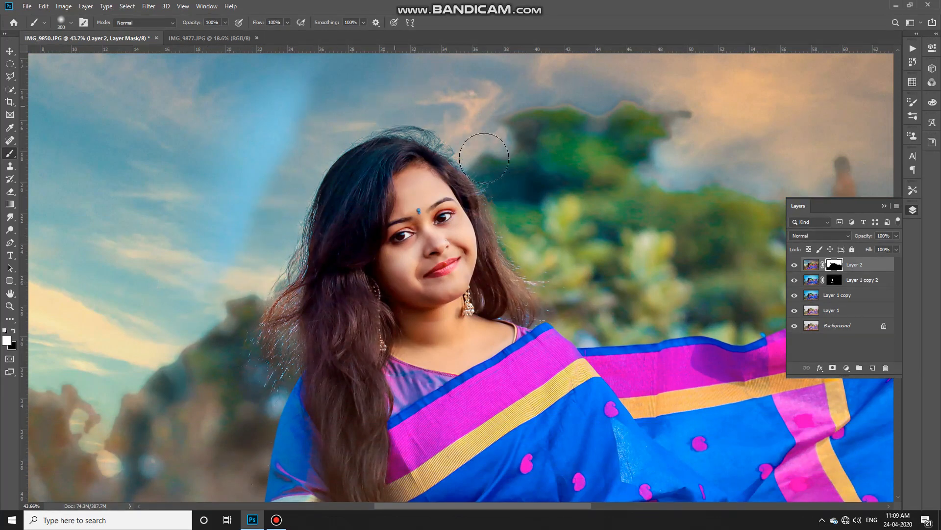
# Step: Paint the mask white over the remaining light blue streak beside her hair and along the trees to its left, ending with no layer selected
pyautogui.scroll(-5, 463, 105)
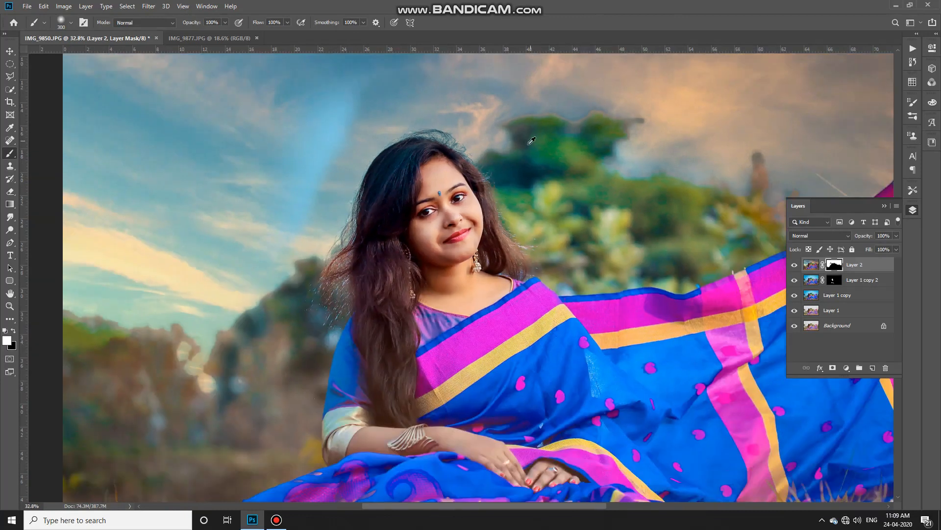
pyautogui.scroll(1, 342, 224)
pyautogui.scroll(-2, 322, 224)
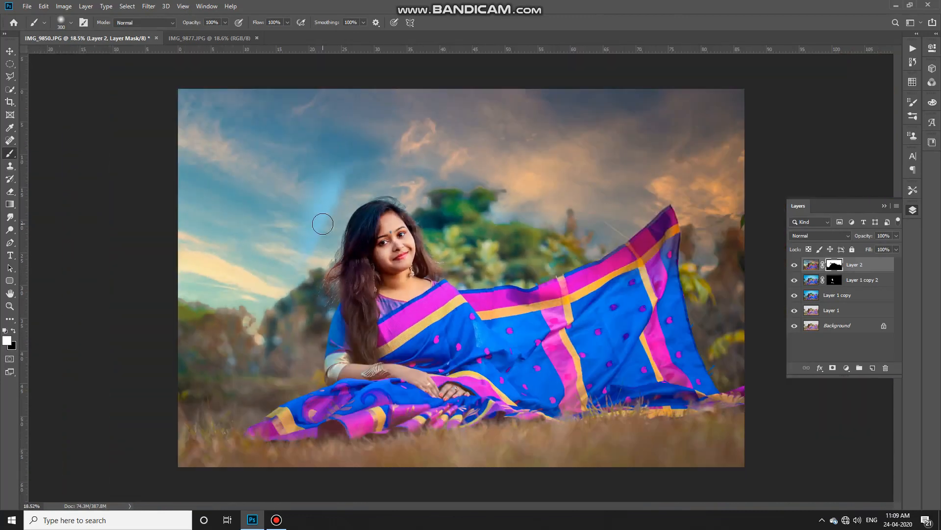
pyautogui.press('[')
pyautogui.moveTo(324, 191); pyautogui.dragTo(321, 203)
pyautogui.moveTo(265, 298); pyautogui.dragTo(264, 315)
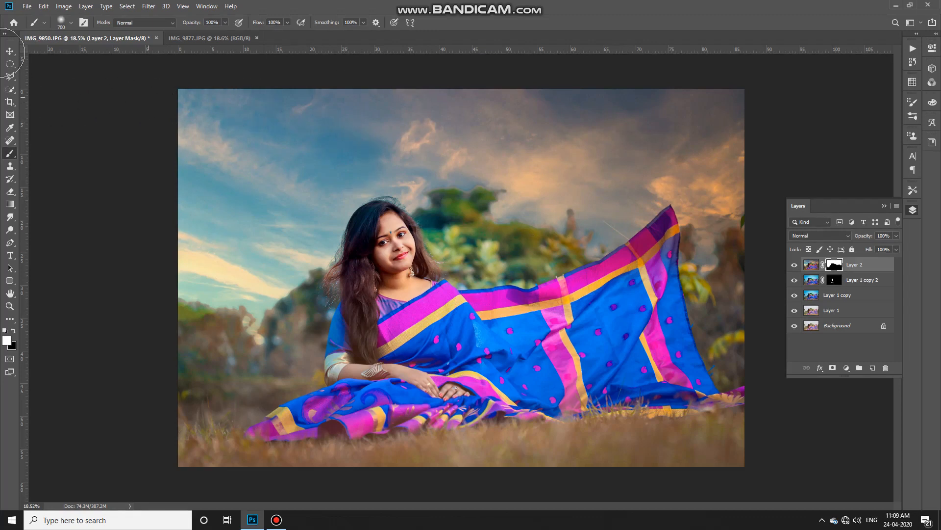
pyautogui.click(10, 51)
pyautogui.click(63, 153)
# Step: Add a new layer above Layer 2, stamp all visible layers into it, and deselect it
pyautogui.scroll(-3, 267, 189)
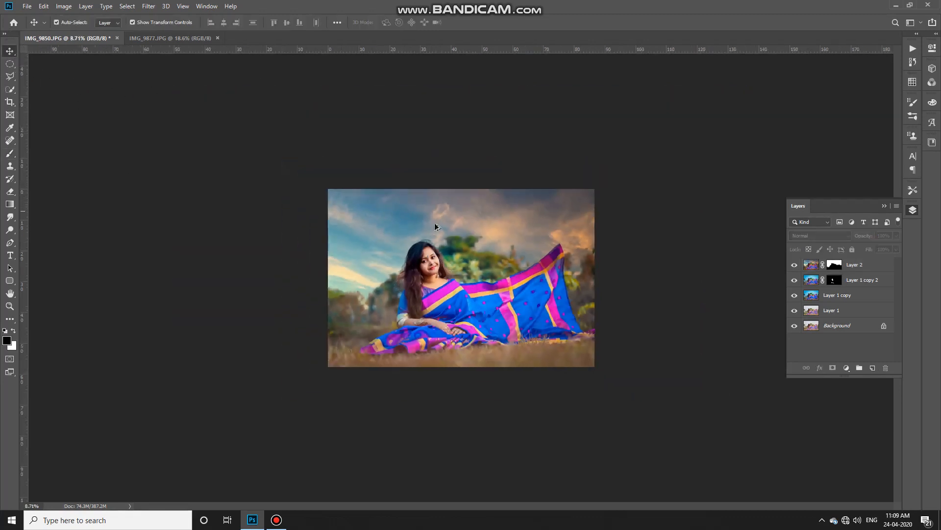
pyautogui.scroll(1, 435, 204)
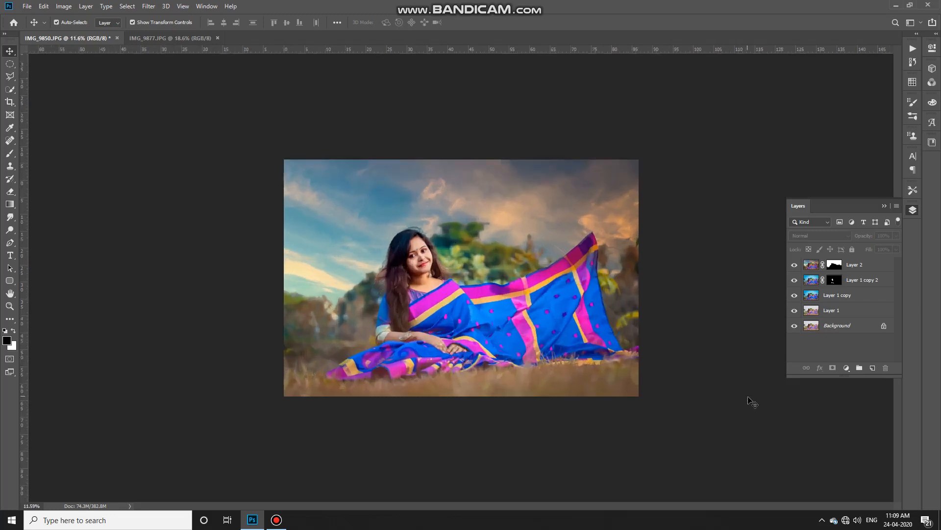
pyautogui.scroll(1, 750, 400)
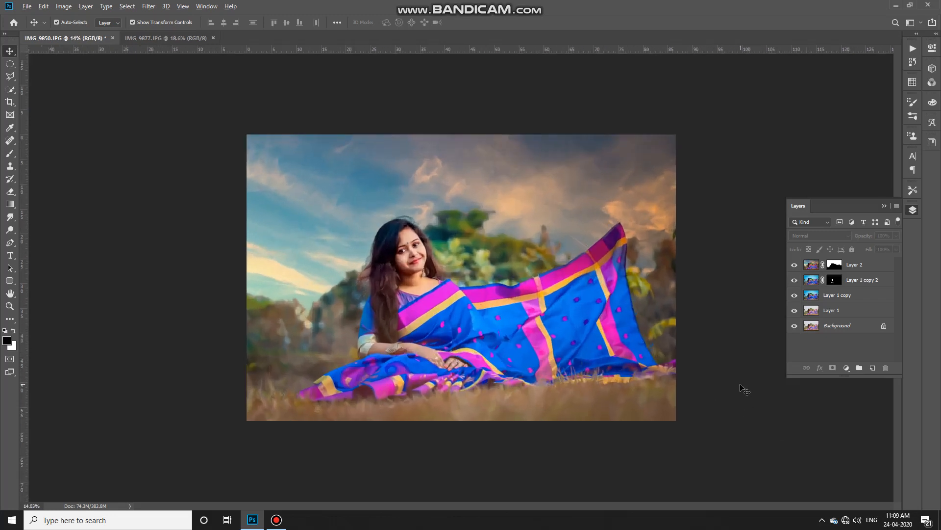
pyautogui.scroll(1, 767, 400)
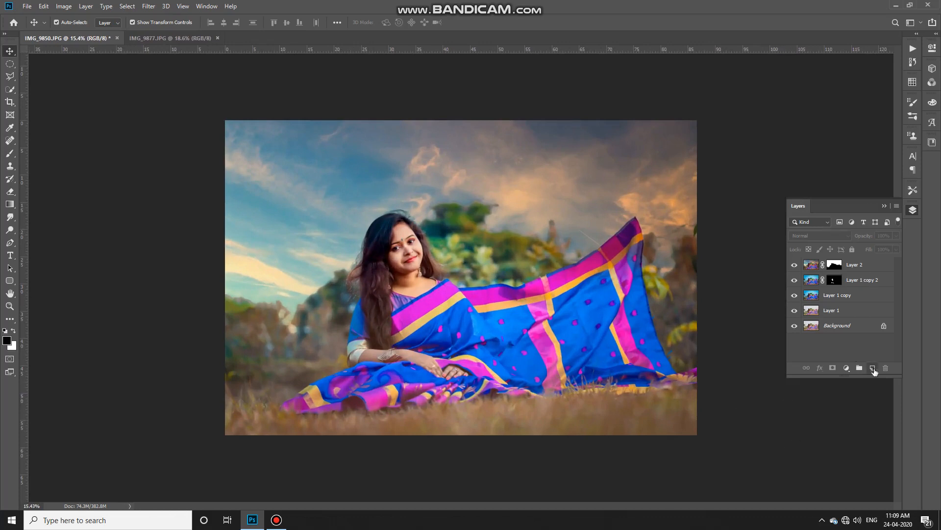
pyautogui.hotkey('ctrl', 'shift', 'alt', 'e')
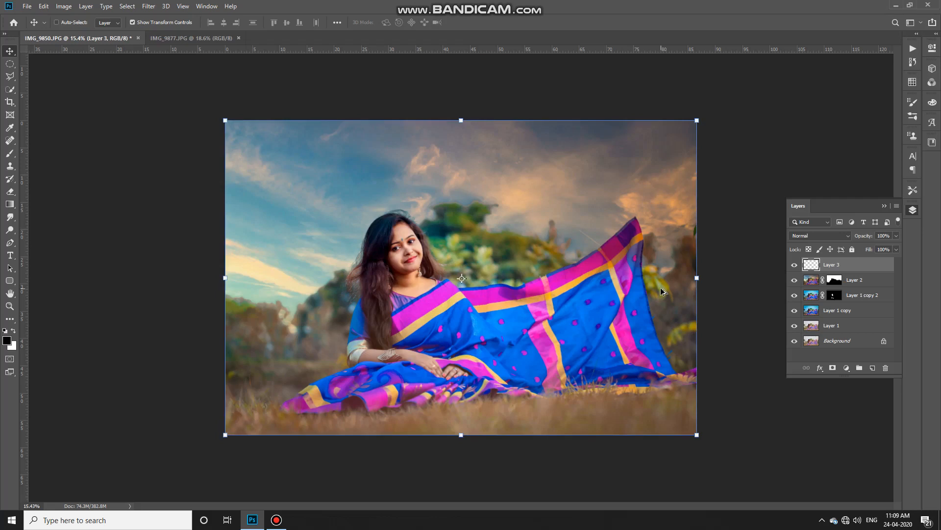
pyautogui.click(764, 405)
pyautogui.scroll(2, 764, 412)
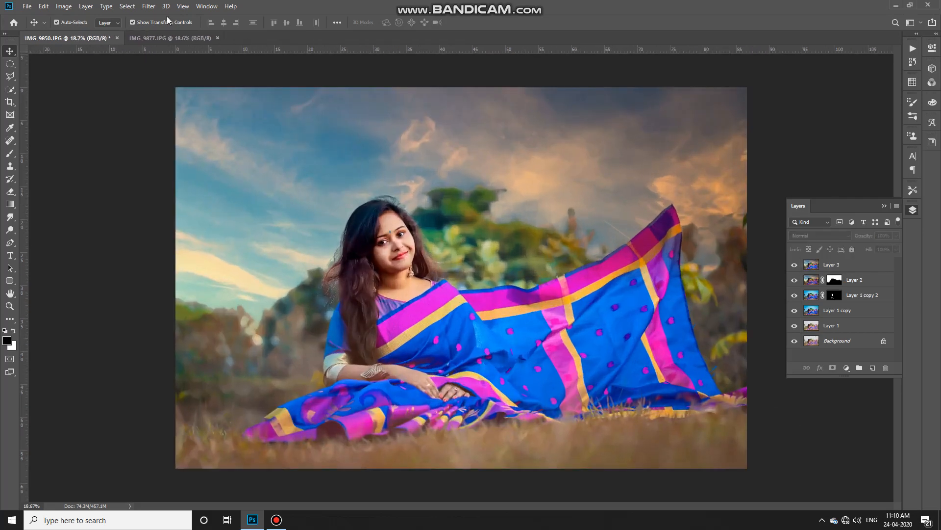
# Step: Open Flying_Birds_Silhouettes_Transparent_PNG_Clip_Art_Image.png from the EDITING\PHOTOSHOP DOCUMENT folder on drive D
pyautogui.click(27, 7)
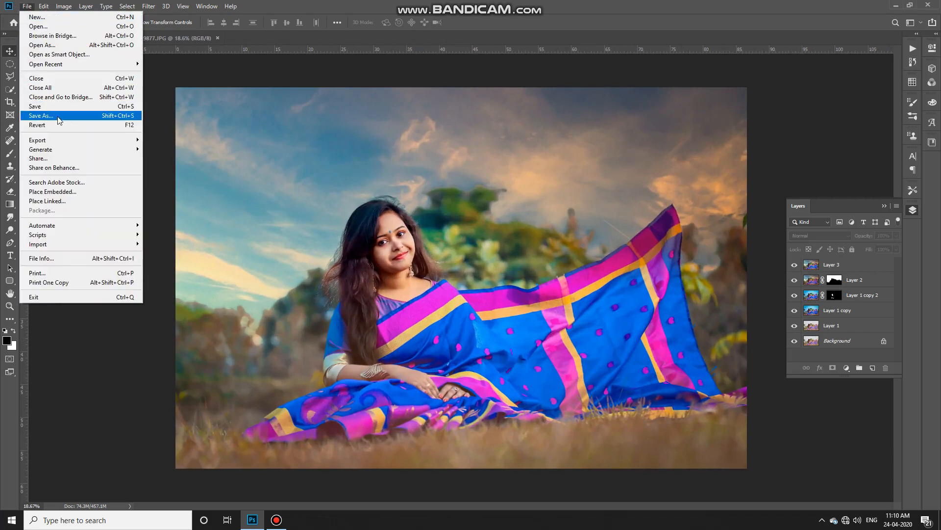
pyautogui.click(38, 26)
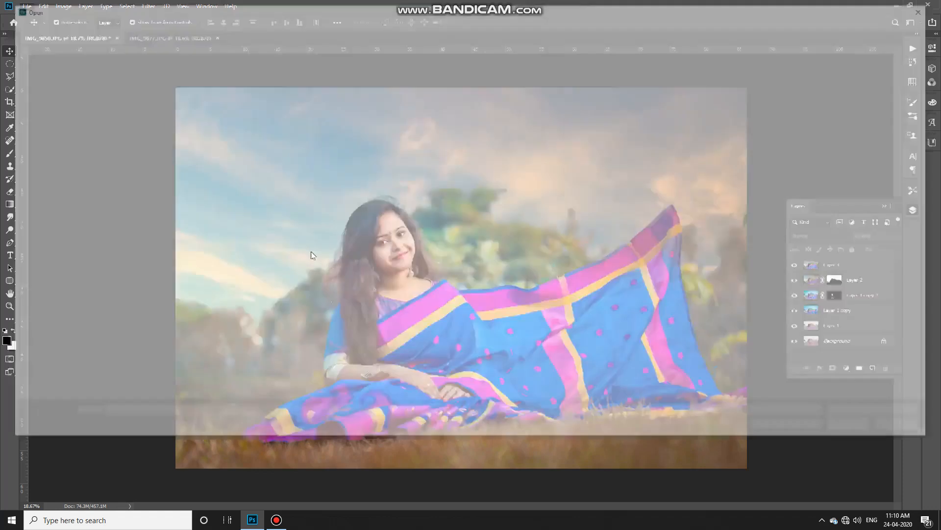
pyautogui.click(59, 202)
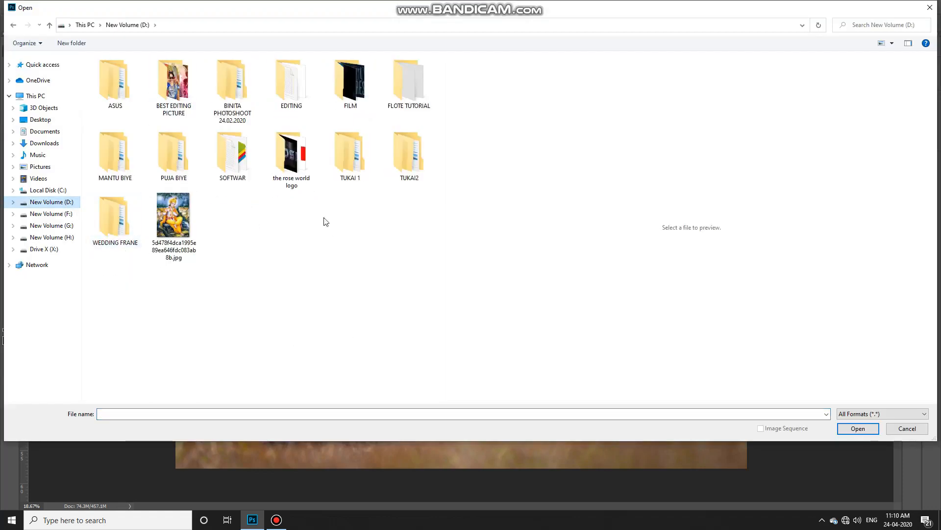
pyautogui.doubleClick(305, 102)
pyautogui.scroll(-10, 256, 293)
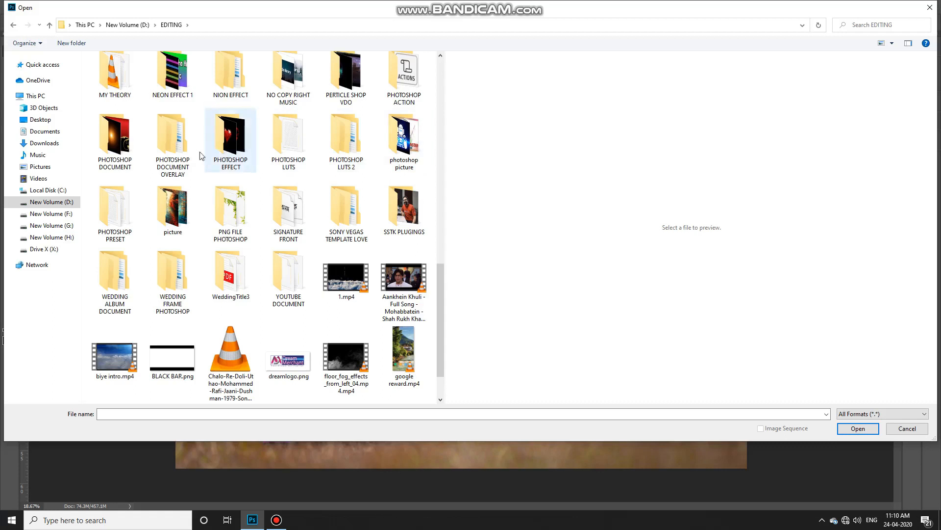
pyautogui.doubleClick(117, 139)
pyautogui.moveTo(440, 64); pyautogui.dragTo(436, 185)
pyautogui.moveTo(452, 441); pyautogui.dragTo(448, 506)
pyautogui.moveTo(445, 403); pyautogui.dragTo(533, 415)
pyautogui.click(473, 344)
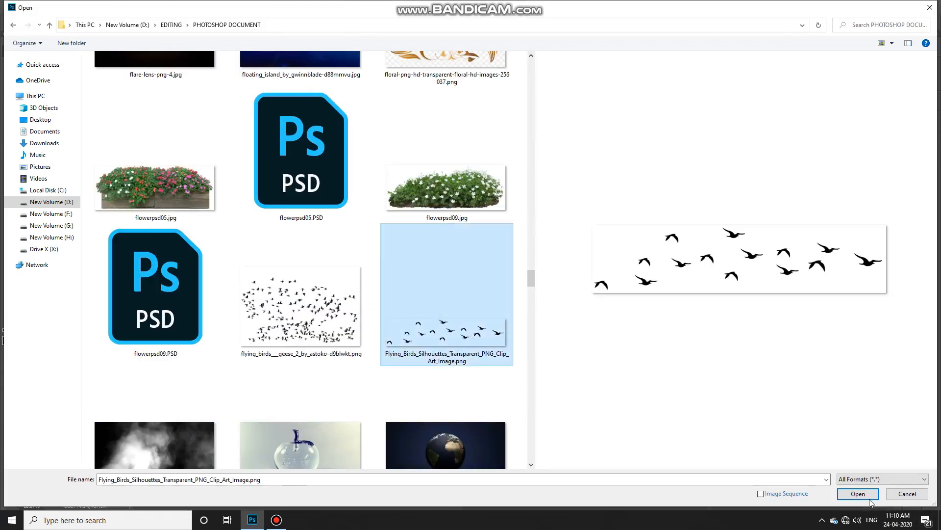
pyautogui.click(869, 497)
# Step: Copy the birds into the IMG_9850 portrait, scale them to about 81% and position them in the blue sky above and left of her head
pyautogui.moveTo(456, 256); pyautogui.dragTo(144, 40)
pyautogui.moveTo(71, 40); pyautogui.dragTo(264, 113)
pyautogui.moveTo(428, 131); pyautogui.dragTo(791, 129)
pyautogui.moveTo(702, 151); pyautogui.dragTo(603, 158)
pyautogui.moveTo(394, 142); pyautogui.dragTo(316, 161)
pyautogui.hotkey('ctrl', '-')
pyautogui.click(470, 23)
pyautogui.moveTo(383, 170); pyautogui.dragTo(336, 182)
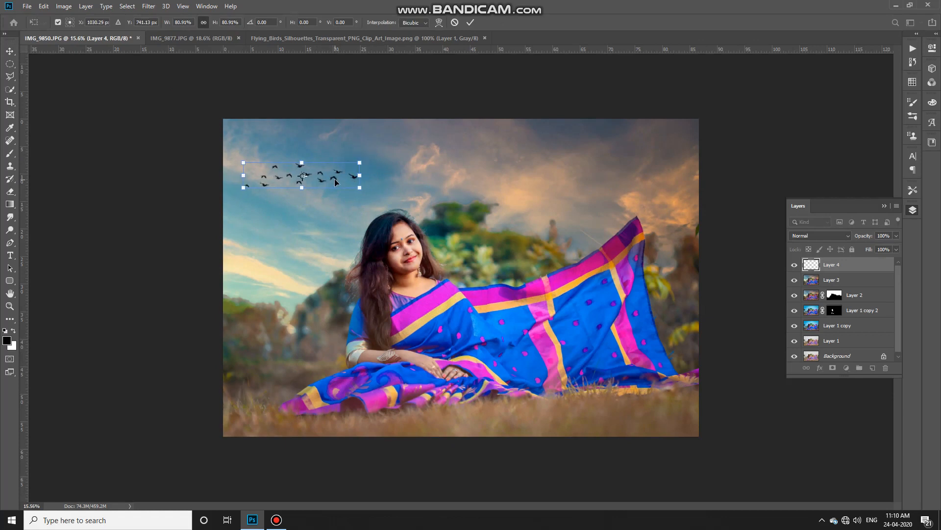
pyautogui.click(470, 21)
pyautogui.click(213, 205)
pyautogui.scroll(-2, 641, 294)
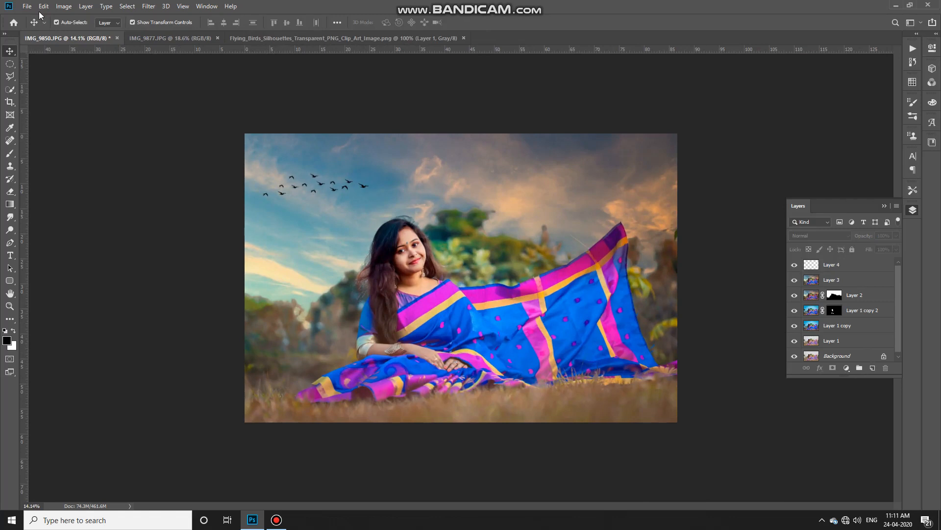
# Step: Close the birds image and open the orange glow image 266107e576ad915bb691a7fae2ce70d5.jpg from the same folder
pyautogui.click(456, 39)
pyautogui.click(464, 39)
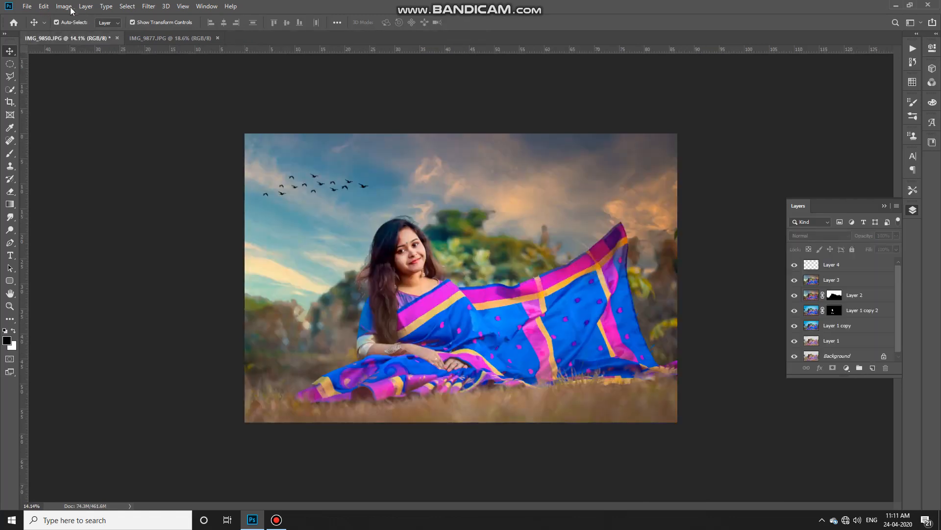
pyautogui.click(28, 7)
pyautogui.click(35, 24)
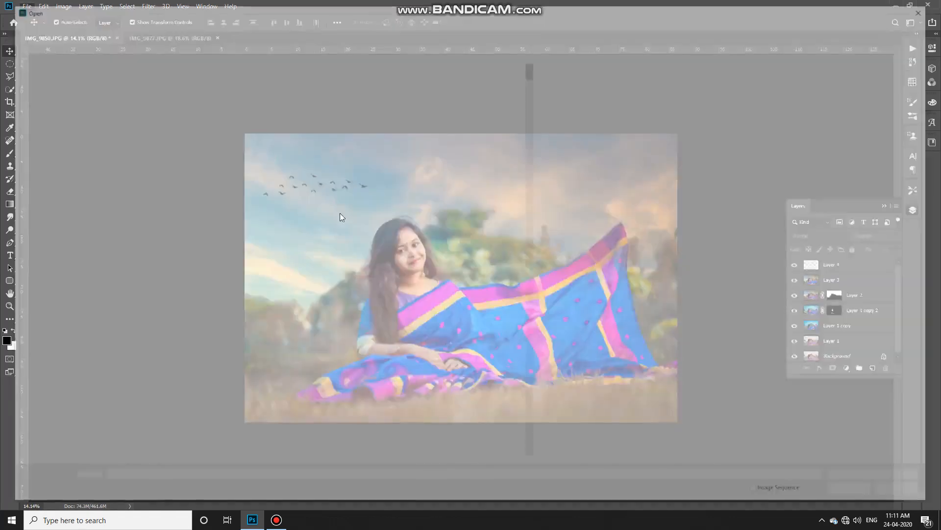
pyautogui.moveTo(529, 67); pyautogui.dragTo(531, 145)
pyautogui.click(139, 267)
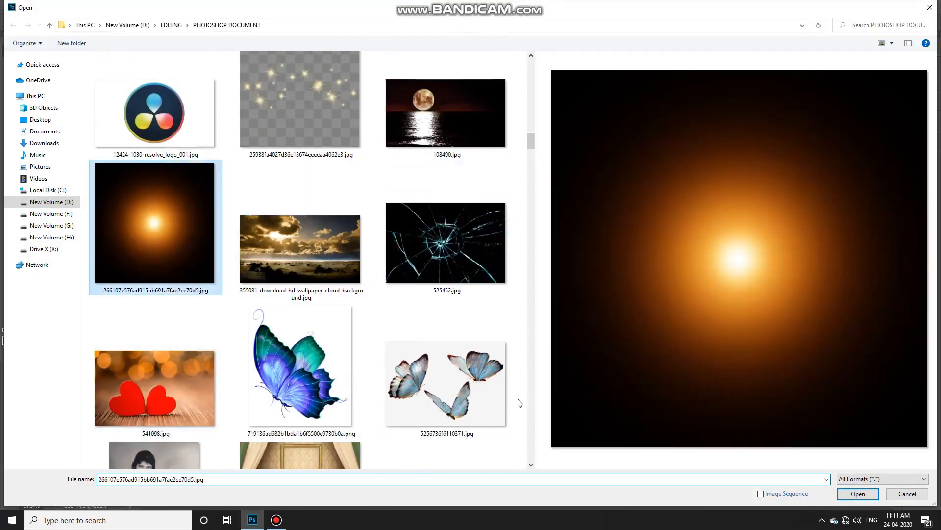
pyautogui.click(858, 493)
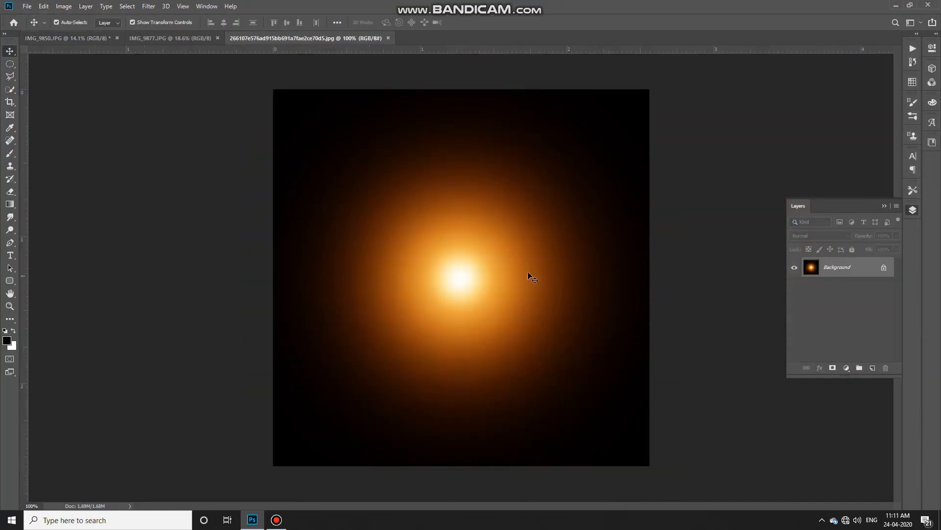
# Step: Copy the orange glow into the IMG_9850 portrait's sky above the raised saree end and set its blend mode to Screen
pyautogui.moveTo(76, 35); pyautogui.dragTo(610, 180)
pyautogui.click(824, 235)
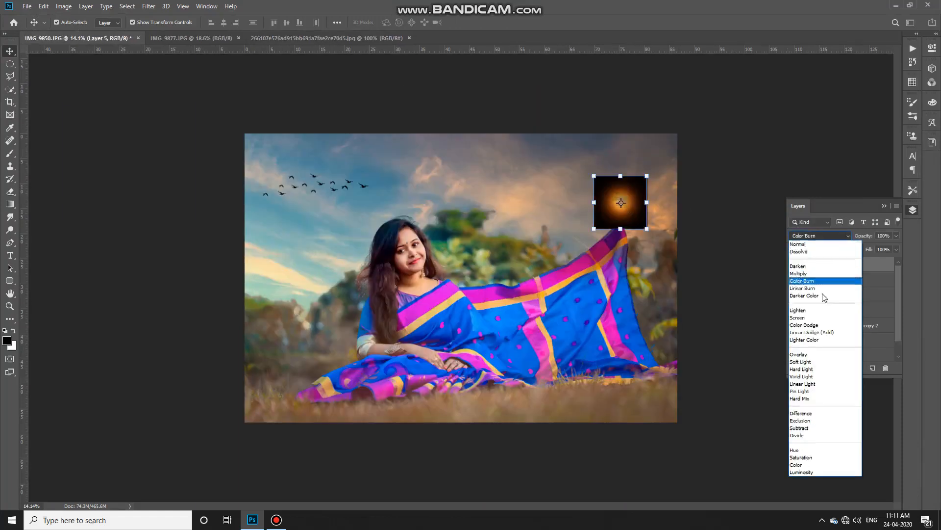
pyautogui.click(822, 317)
# Step: Enlarge the glow well beyond the photo's edges and centre its bright core in the upper-right sky as a sun
pyautogui.moveTo(647, 176)
pyautogui.mouseDown()
pyautogui.moveTo(706, 113)
pyautogui.moveTo(653, 189)
pyautogui.mouseUp()
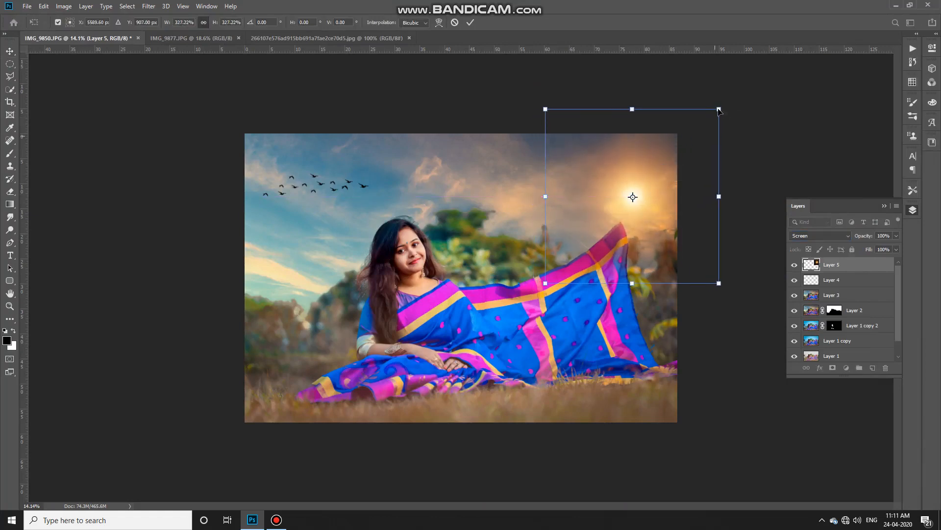
pyautogui.moveTo(719, 106); pyautogui.dragTo(783, 46)
pyautogui.moveTo(643, 242); pyautogui.dragTo(649, 240)
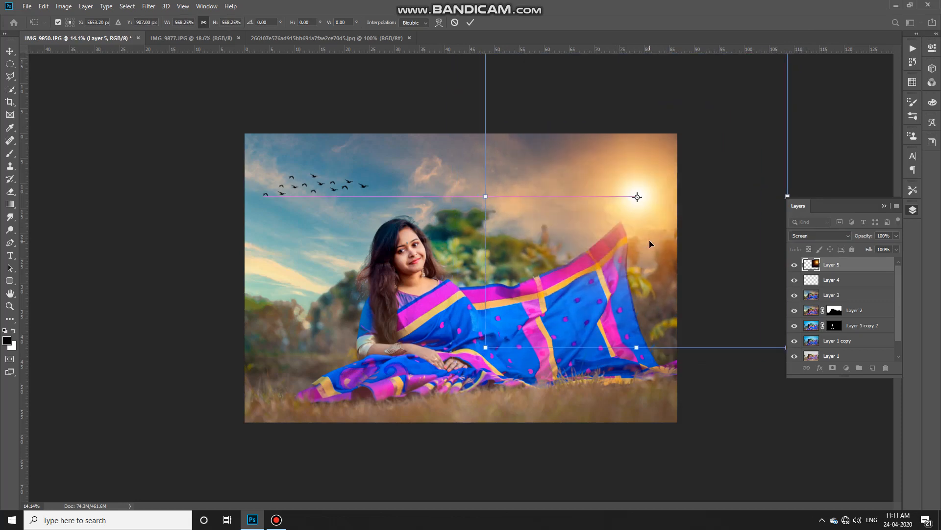
pyautogui.moveTo(485, 348); pyautogui.dragTo(374, 455)
pyautogui.moveTo(564, 329); pyautogui.dragTo(623, 258)
pyautogui.moveTo(431, 390); pyautogui.dragTo(449, 381)
pyautogui.moveTo(624, 226); pyautogui.dragTo(623, 219)
pyautogui.click(471, 22)
# Step: Apply a Gaussian Blur with a radius of 89.9 pixels to the glow layer
pyautogui.click(156, 8)
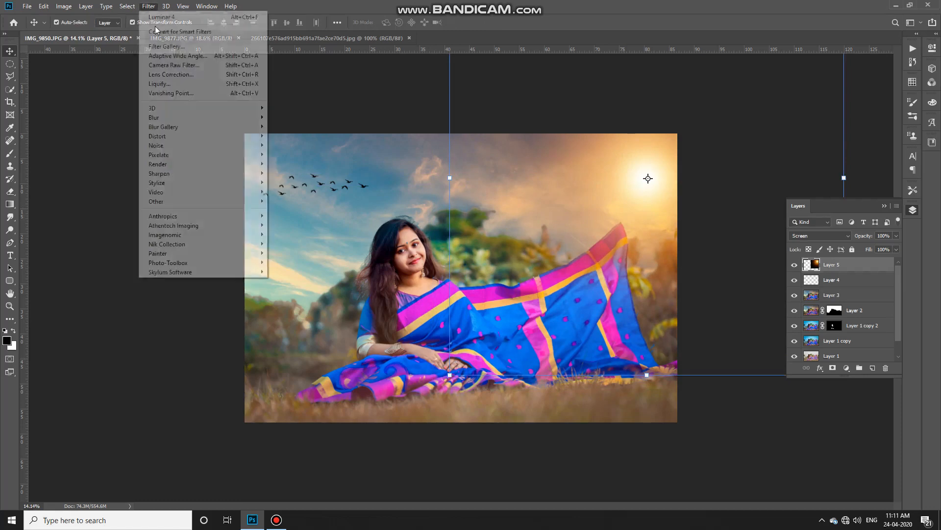
pyautogui.moveTo(173, 120)
pyautogui.click(309, 155)
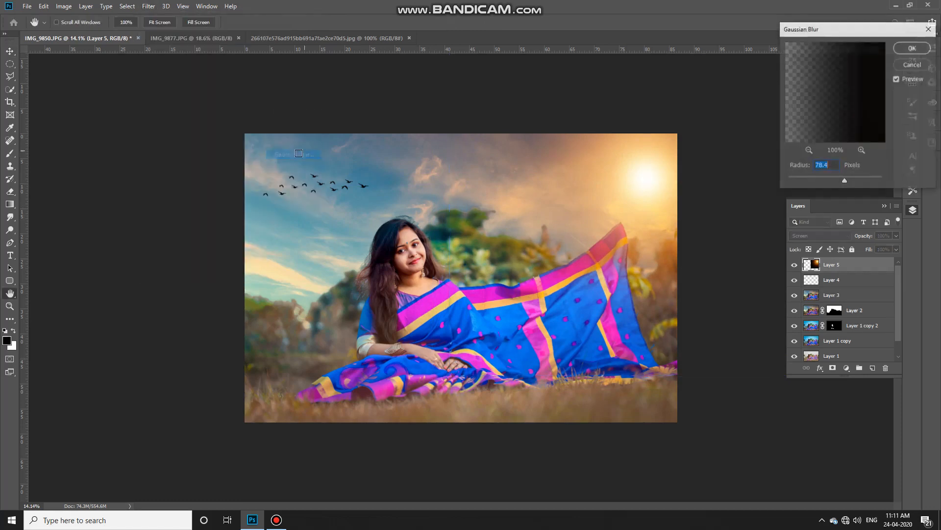
pyautogui.moveTo(844, 180); pyautogui.dragTo(846, 179)
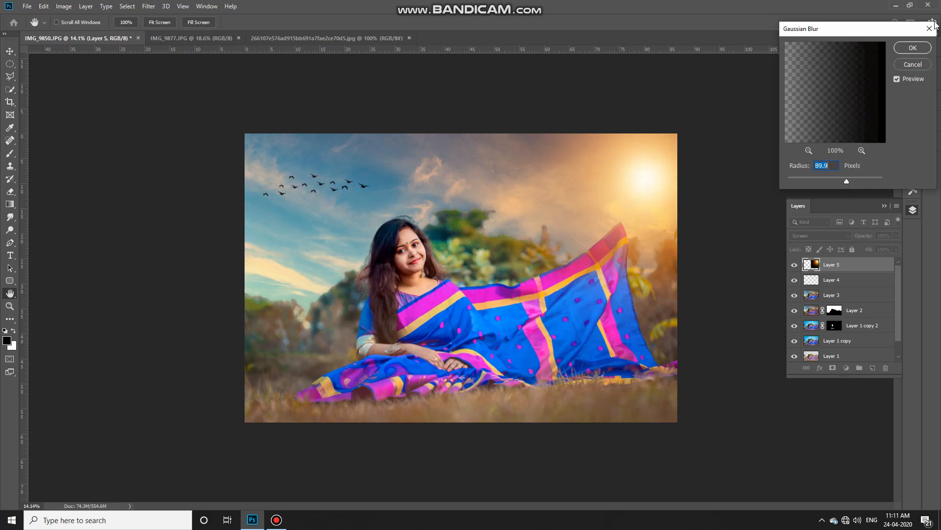
pyautogui.click(913, 47)
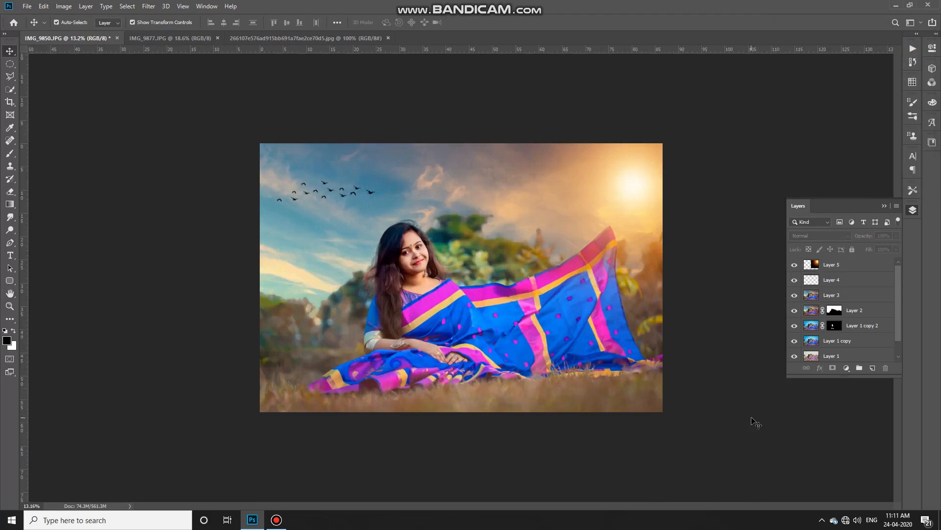
# Step: Add a new layer above the glow layer and stamp all visible layers into it
pyautogui.scroll(1, 764, 427)
pyautogui.scroll(-1, 767, 434)
pyautogui.scroll(1, 811, 458)
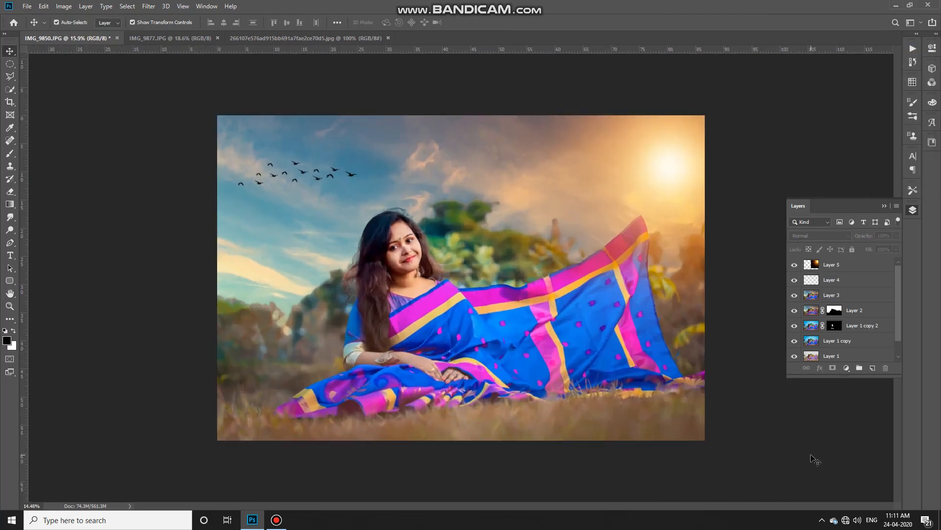
pyautogui.scroll(-2, 812, 457)
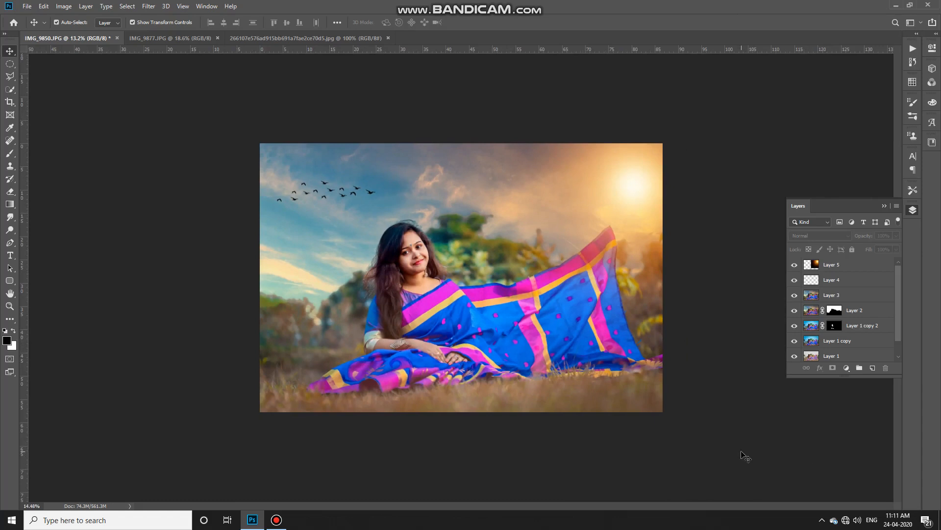
pyautogui.scroll(1, 745, 456)
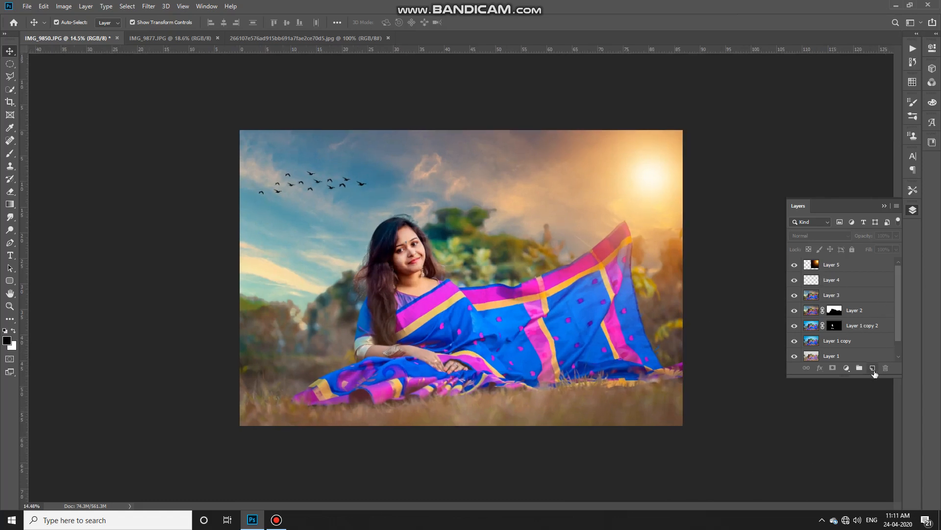
pyautogui.click(874, 367)
pyautogui.hotkey('ctrl', 'alt', 'shift', 'e')
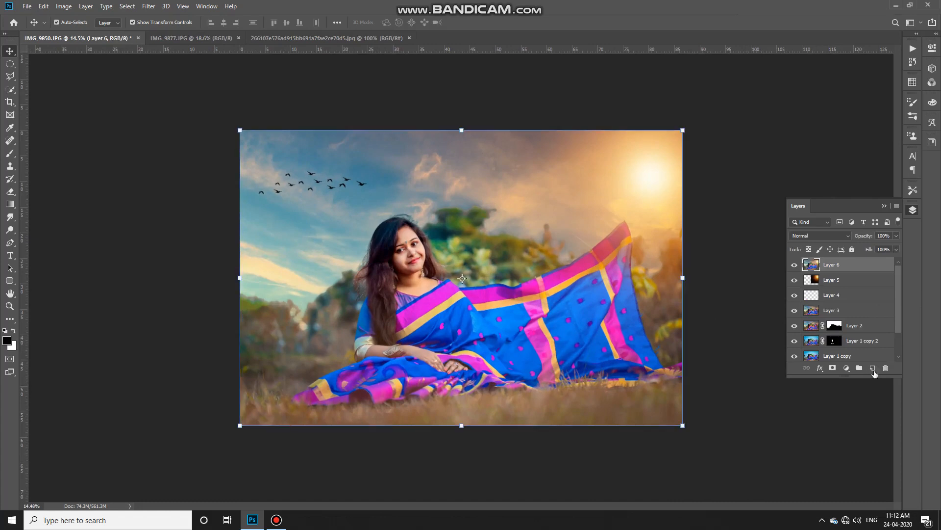
pyautogui.scroll(-4, 750, 442)
pyautogui.scroll(5, 763, 448)
# Step: Save the portrait to the Desktop as IMG_9850.jpg in JPEG format with Maximum quality 12 and Baseline ("Standard")
pyautogui.click(27, 6)
pyautogui.click(60, 117)
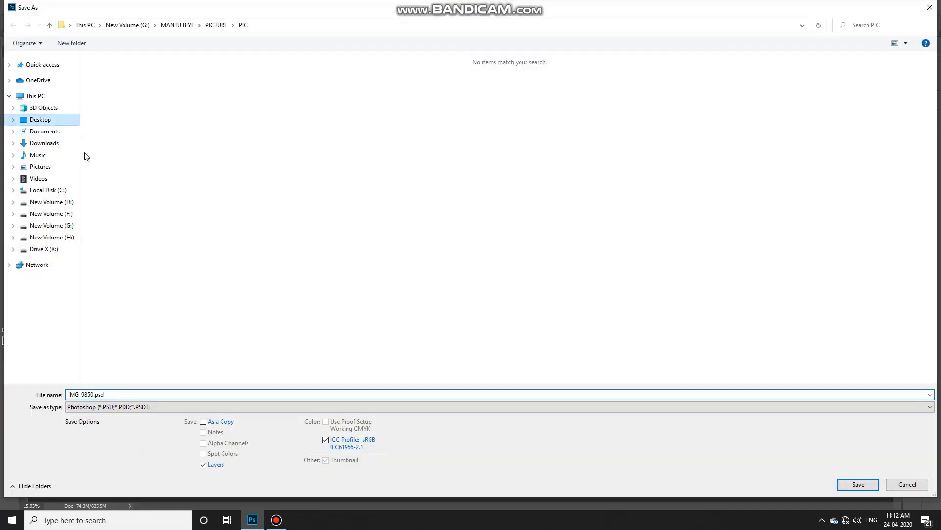
pyautogui.click(314, 405)
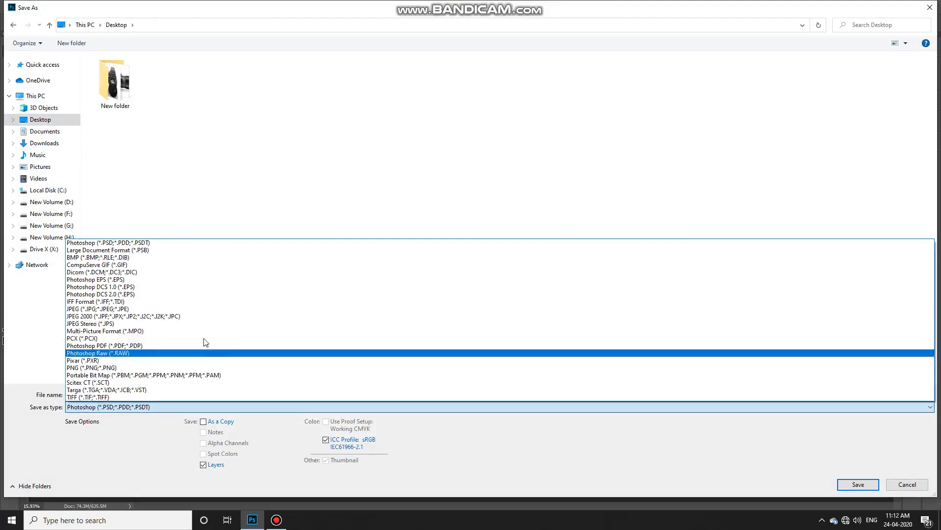
pyautogui.click(155, 309)
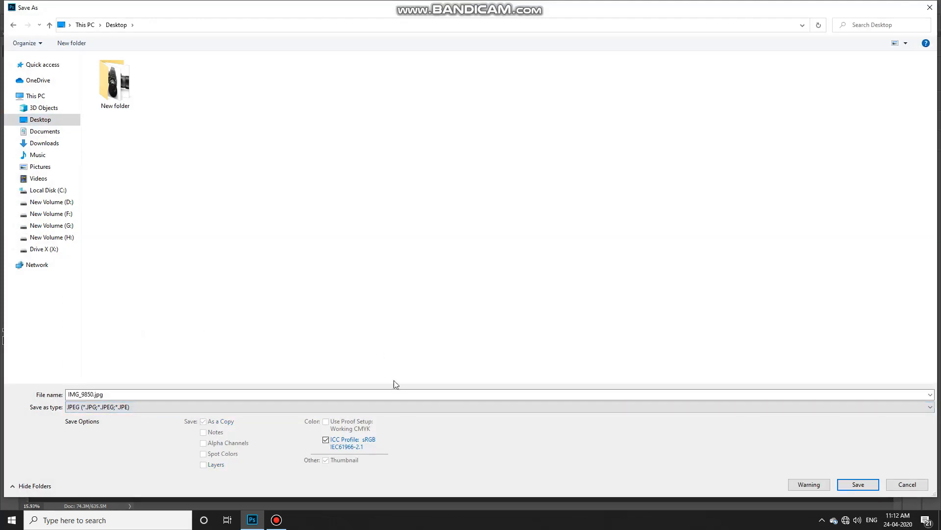
pyautogui.click(858, 485)
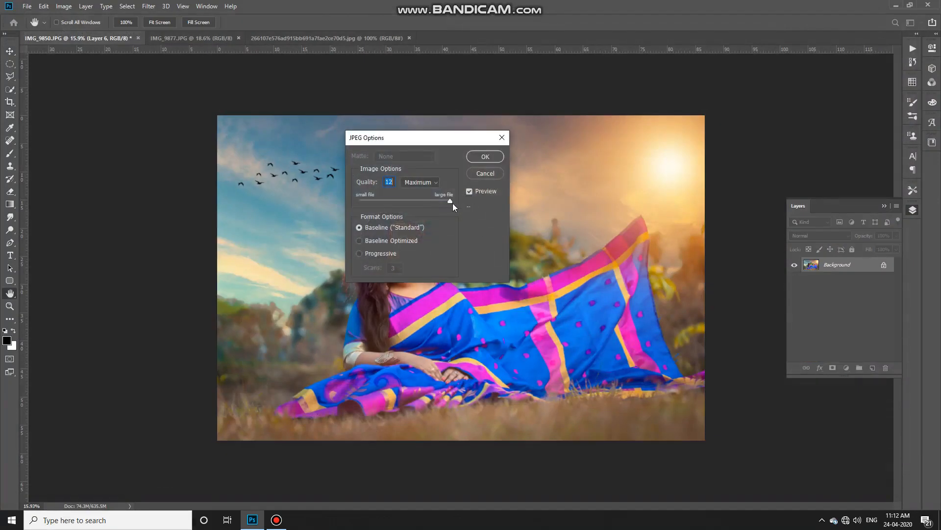
pyautogui.click(485, 157)
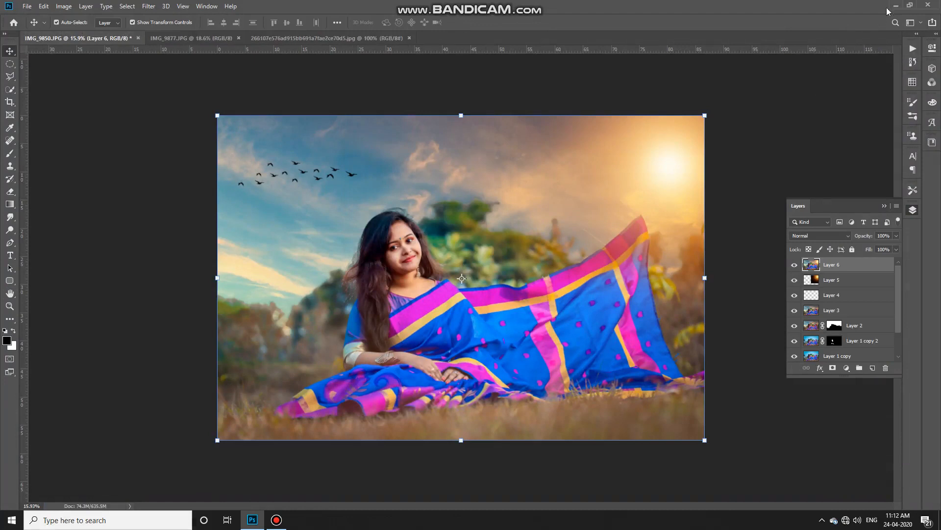
# Step: Switch to the desktop, refresh it, move IMG_9850.jpg to an empty area and open it in the image viewer
pyautogui.click(895, 5)
pyautogui.rightClick(439, 142)
pyautogui.click(470, 172)
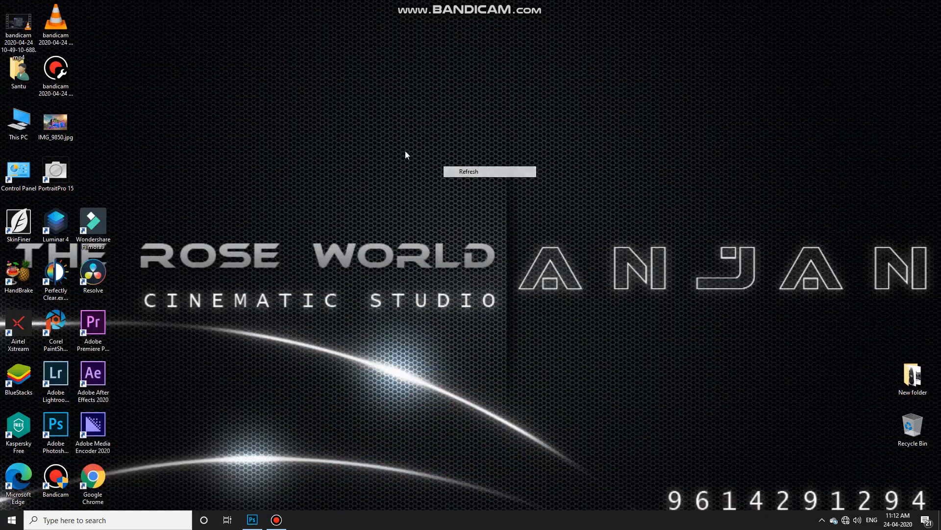
pyautogui.moveTo(55, 122); pyautogui.dragTo(508, 126)
pyautogui.doubleClick(508, 126)
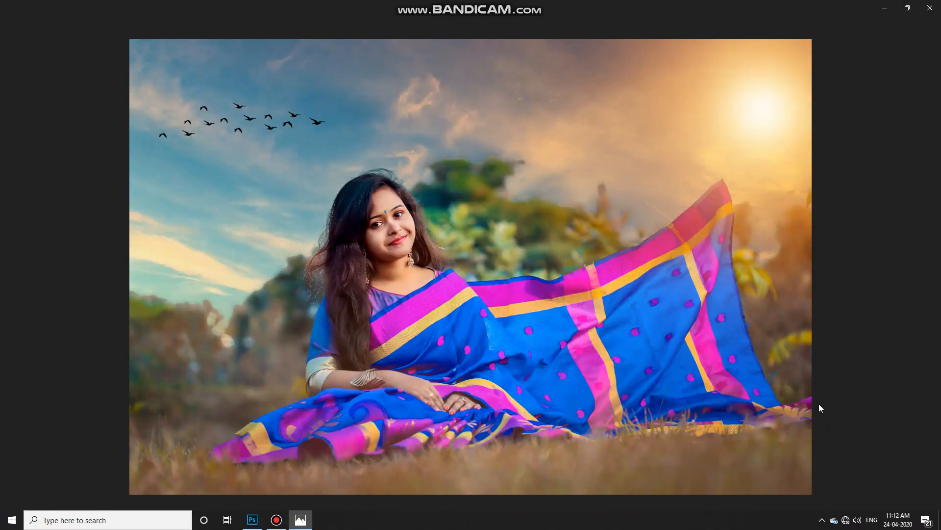